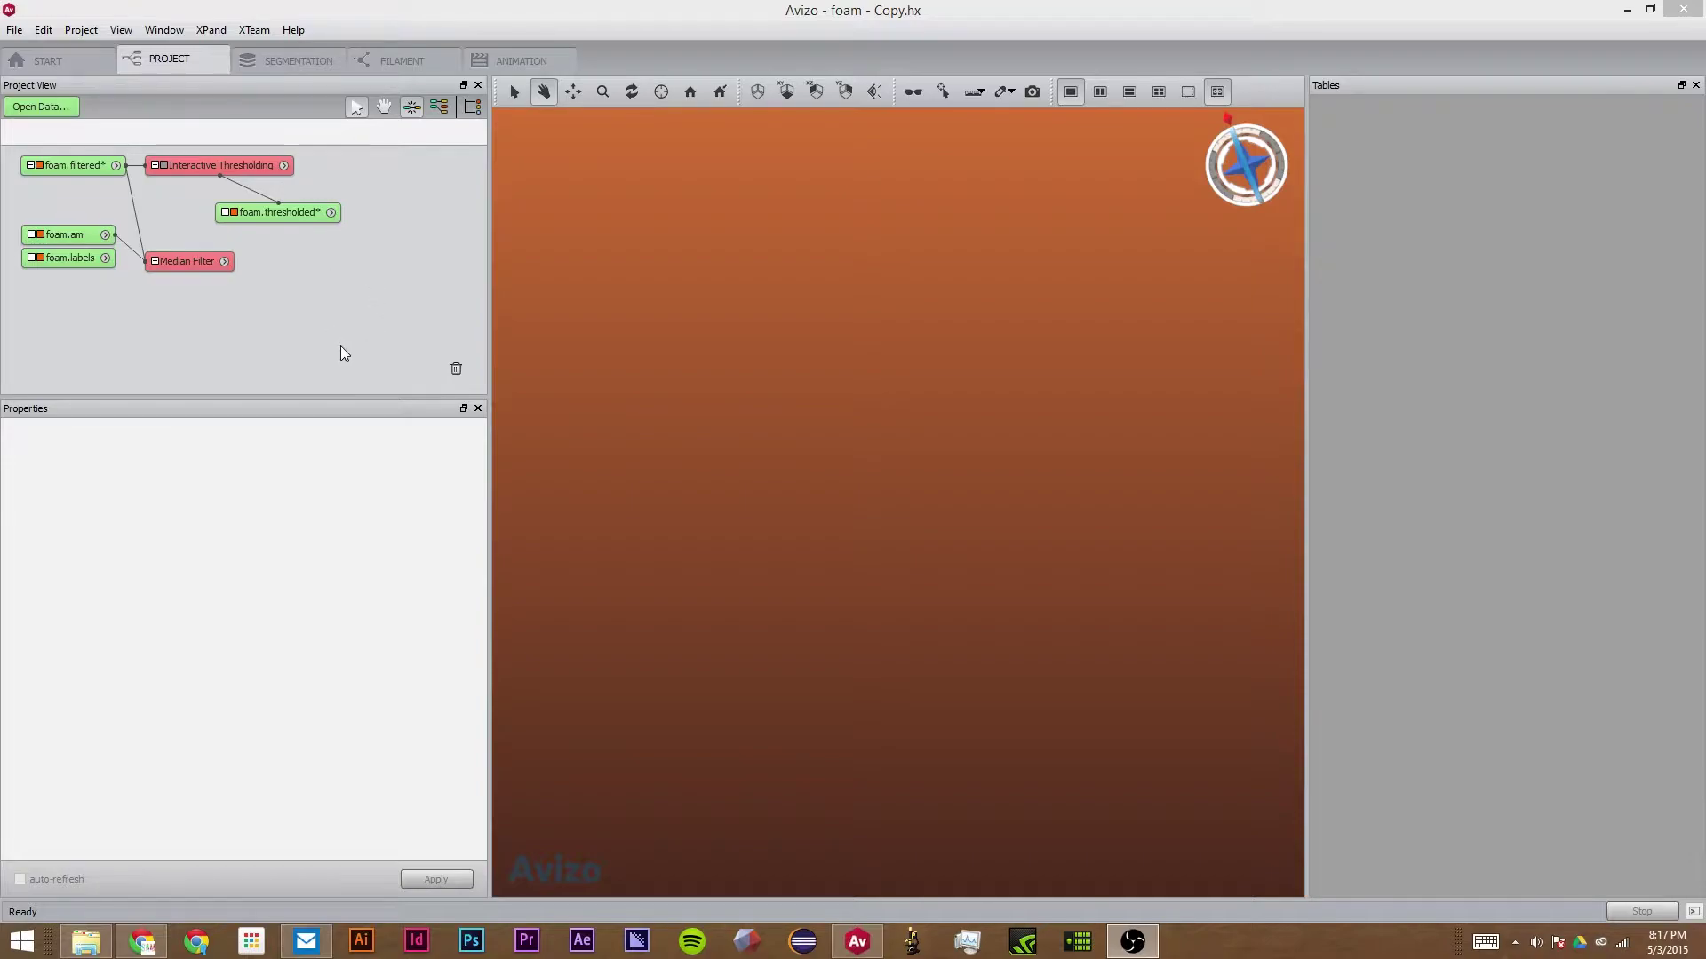
# Attach Separate Objects to foam.thresholded with auto-refresh on, producing foam.separate.
pyautogui.click(277, 213)
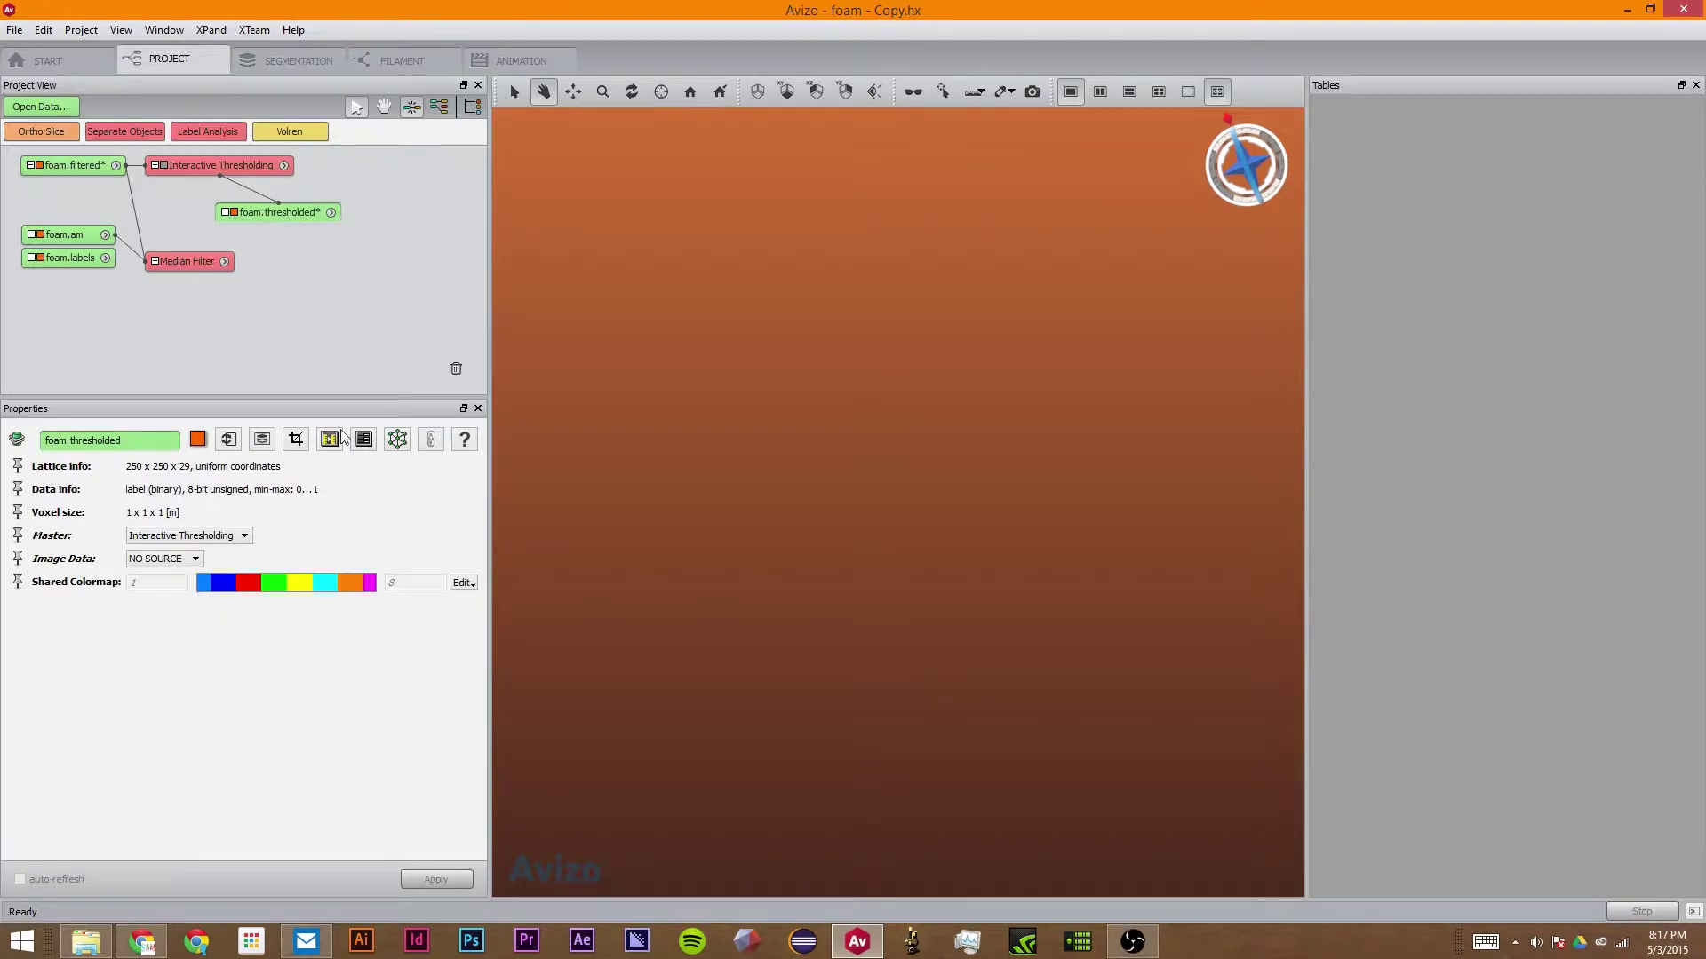
pyautogui.click(130, 133)
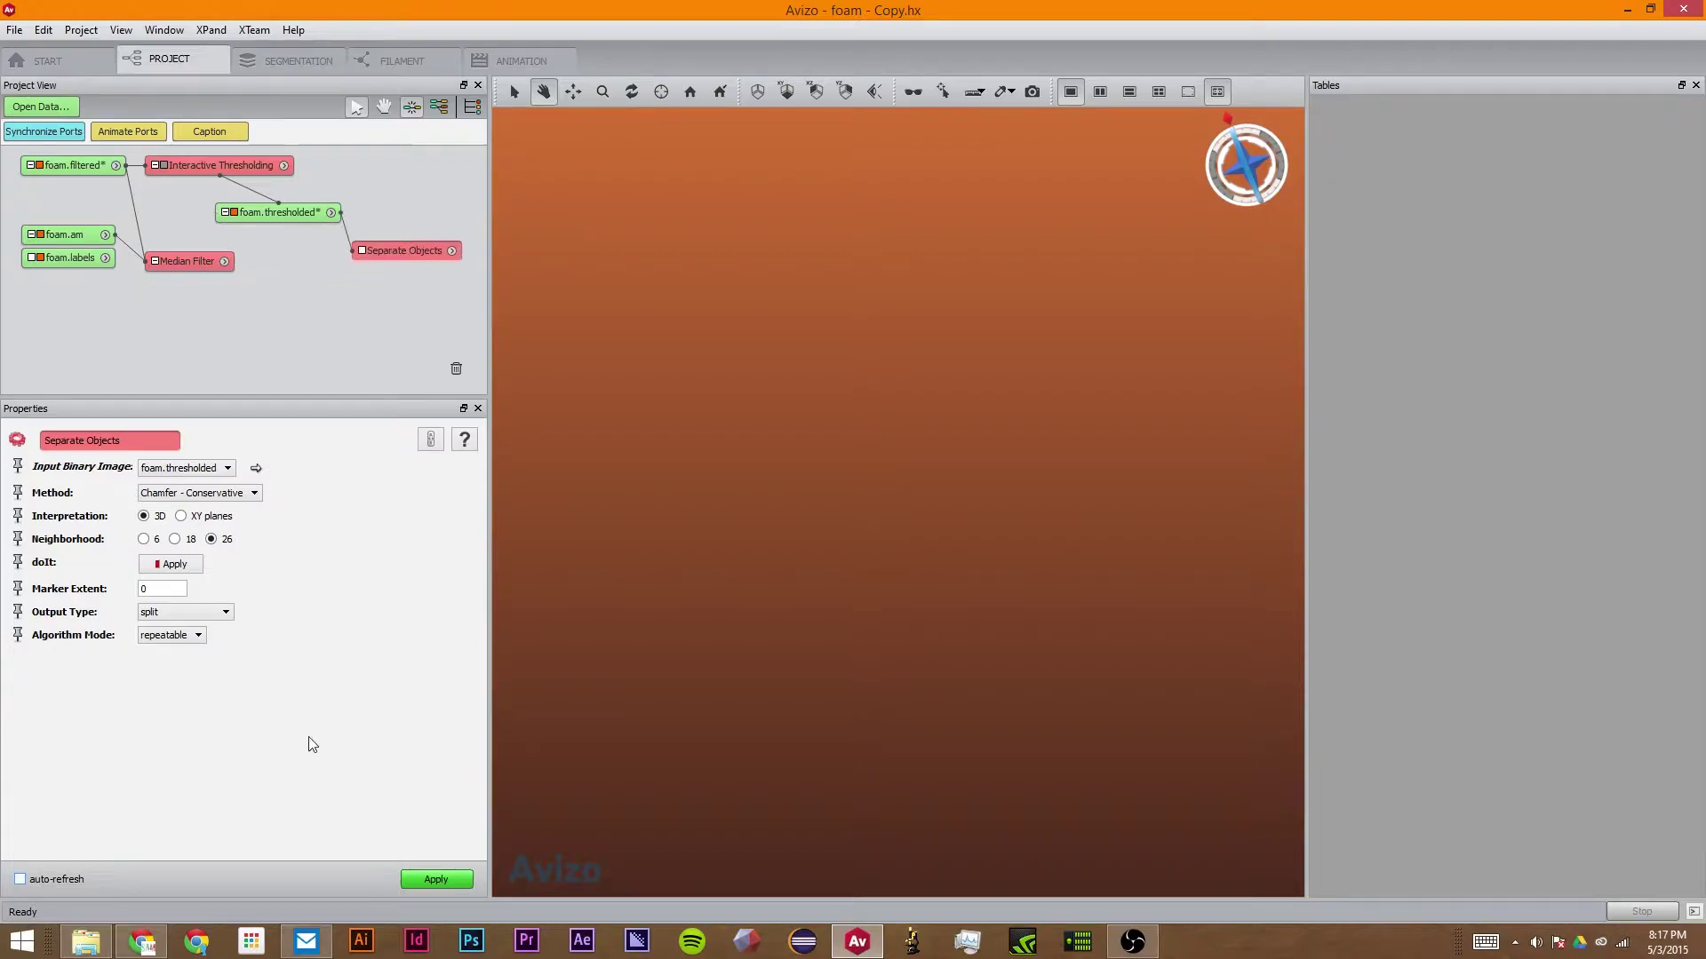
pyautogui.click(20, 880)
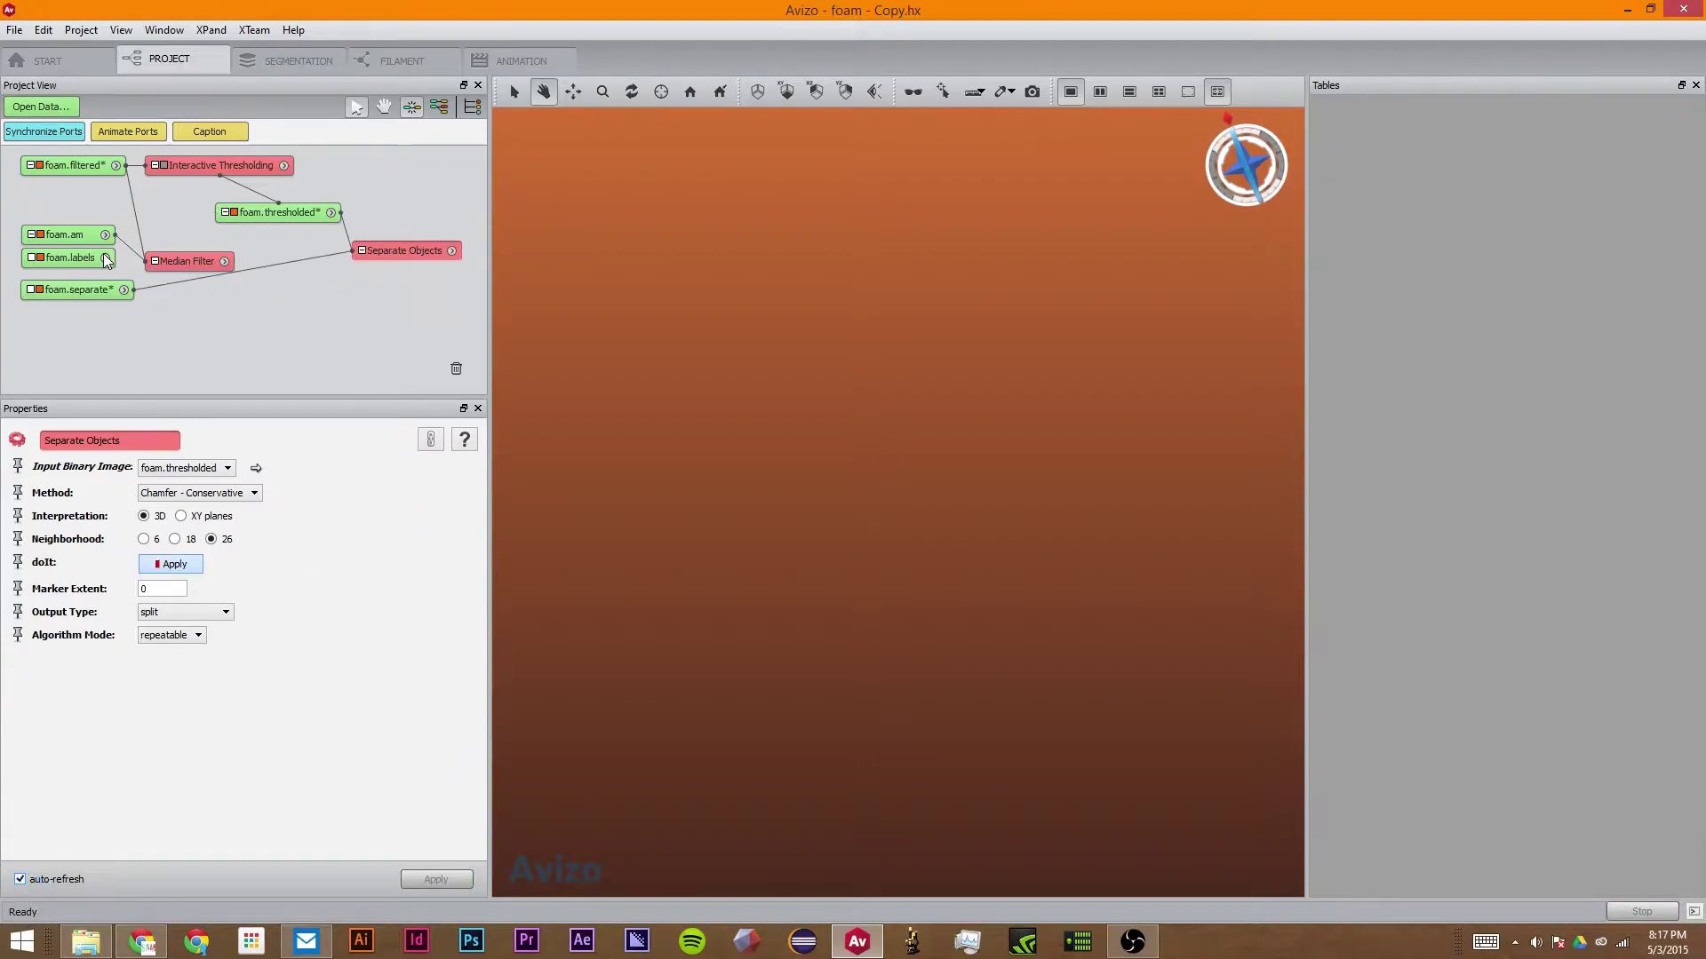
# Display foam.separate in an Ortho Slice and tilt the 3D view.
pyautogui.click(64, 286)
pyautogui.click(120, 133)
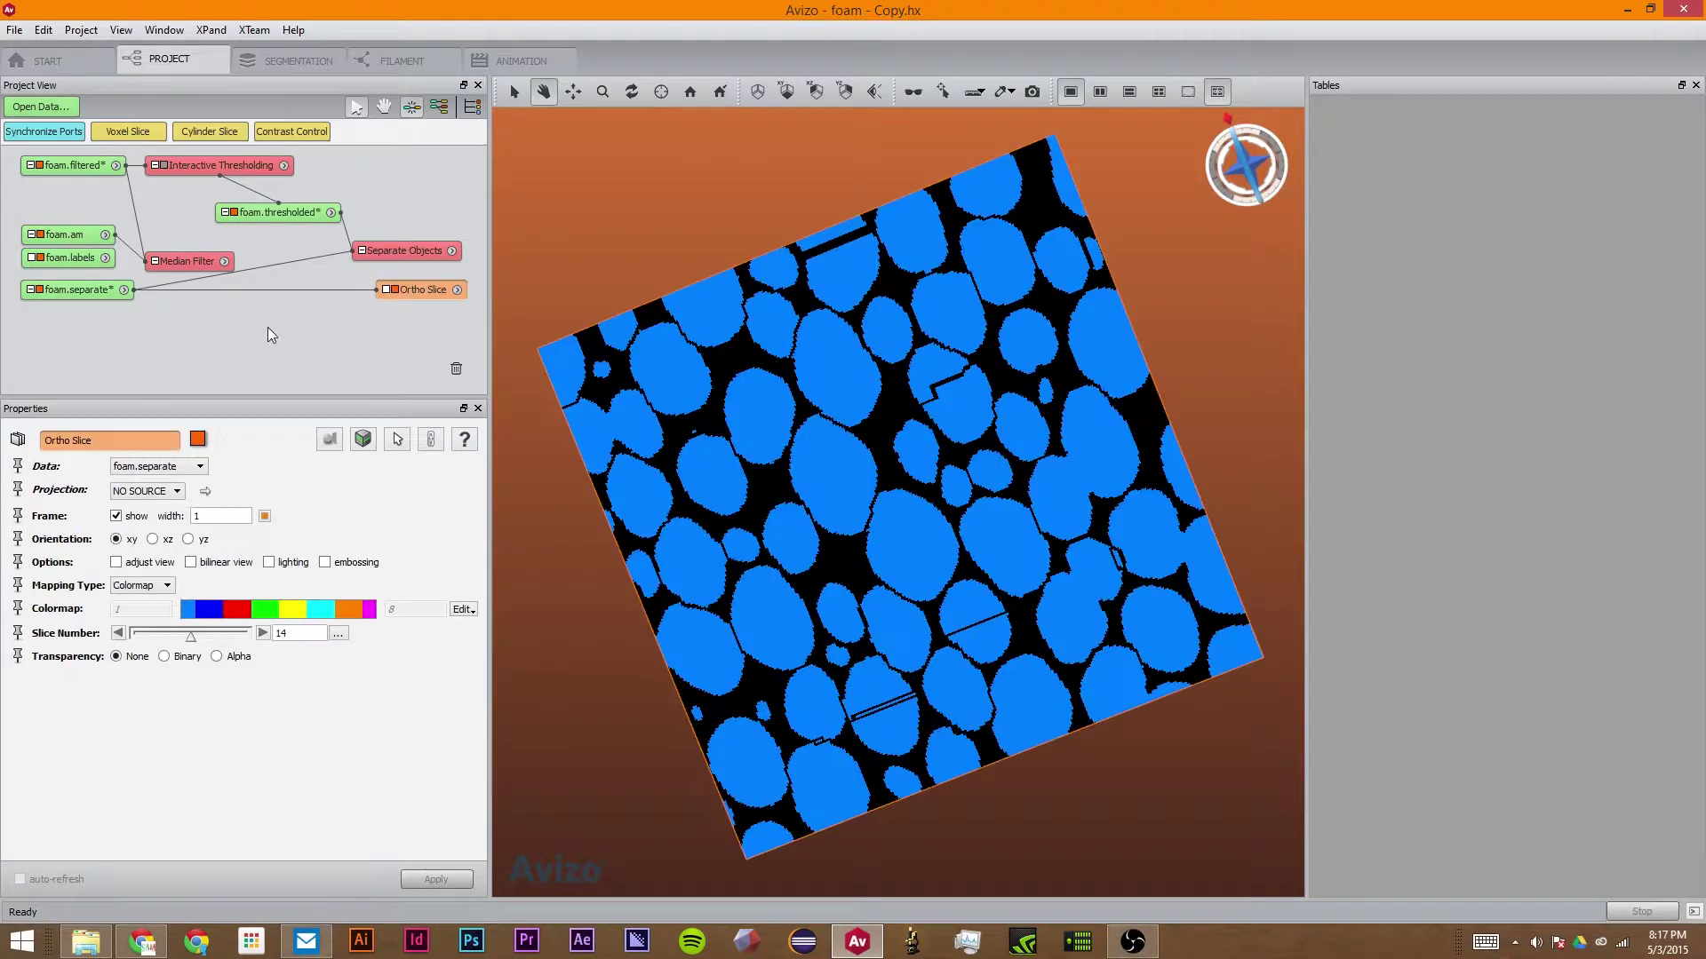
pyautogui.click(431, 250)
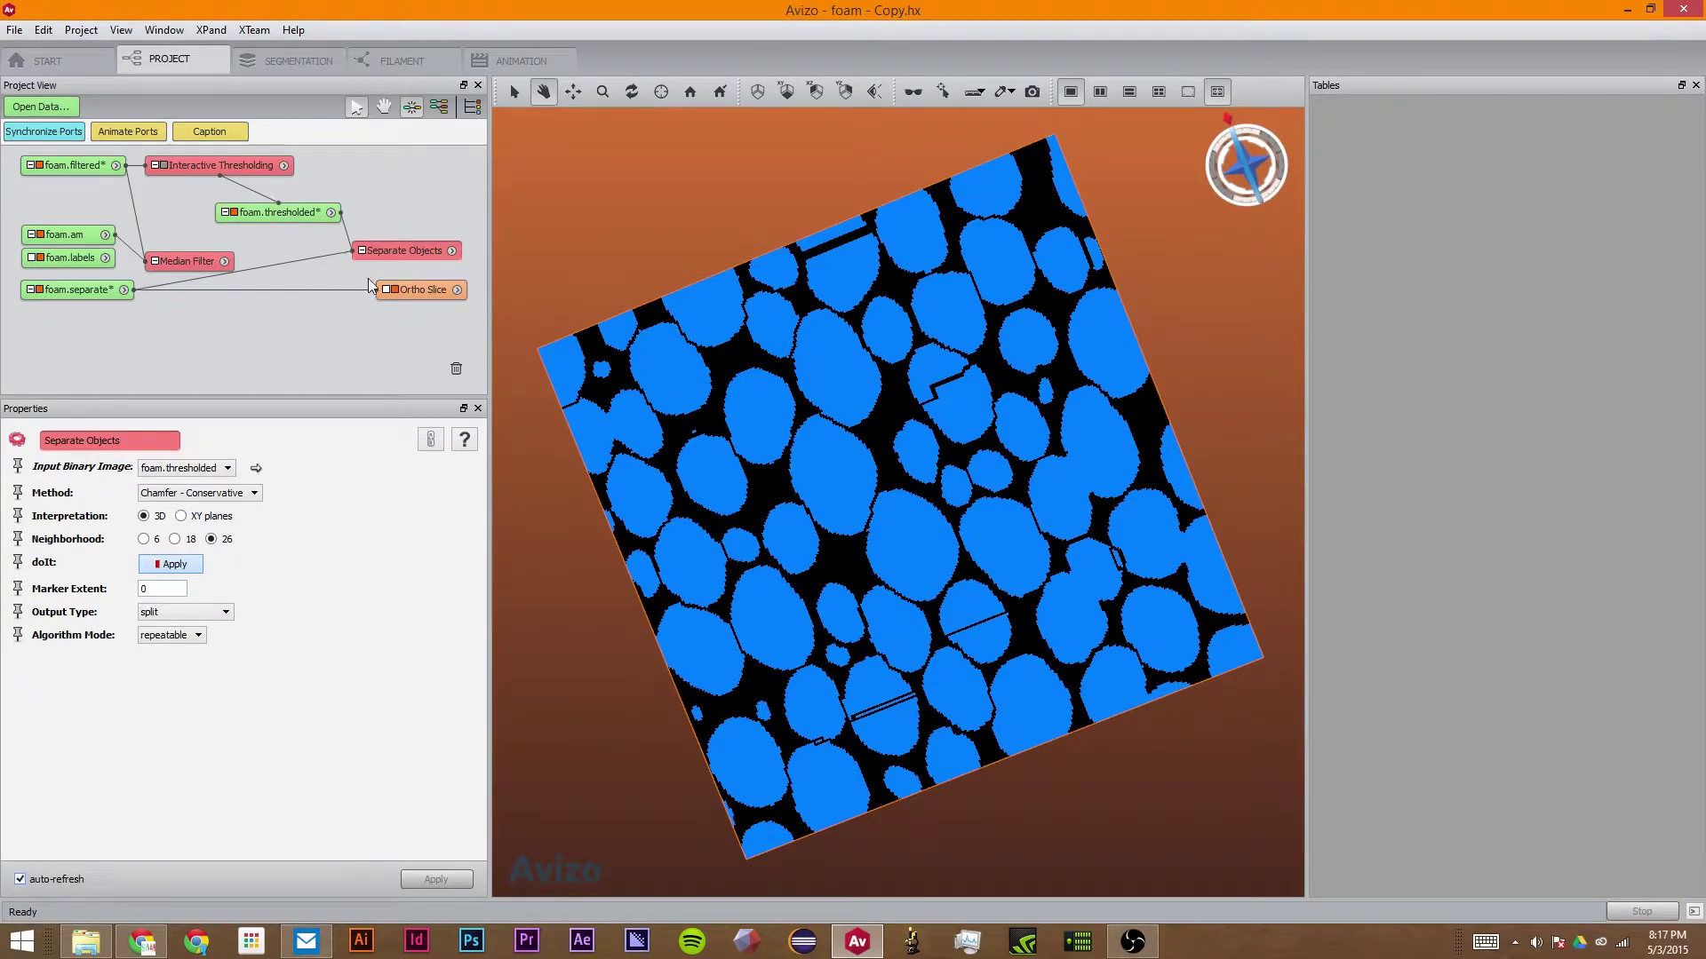
pyautogui.moveTo(904, 419); pyautogui.dragTo(502, 546)
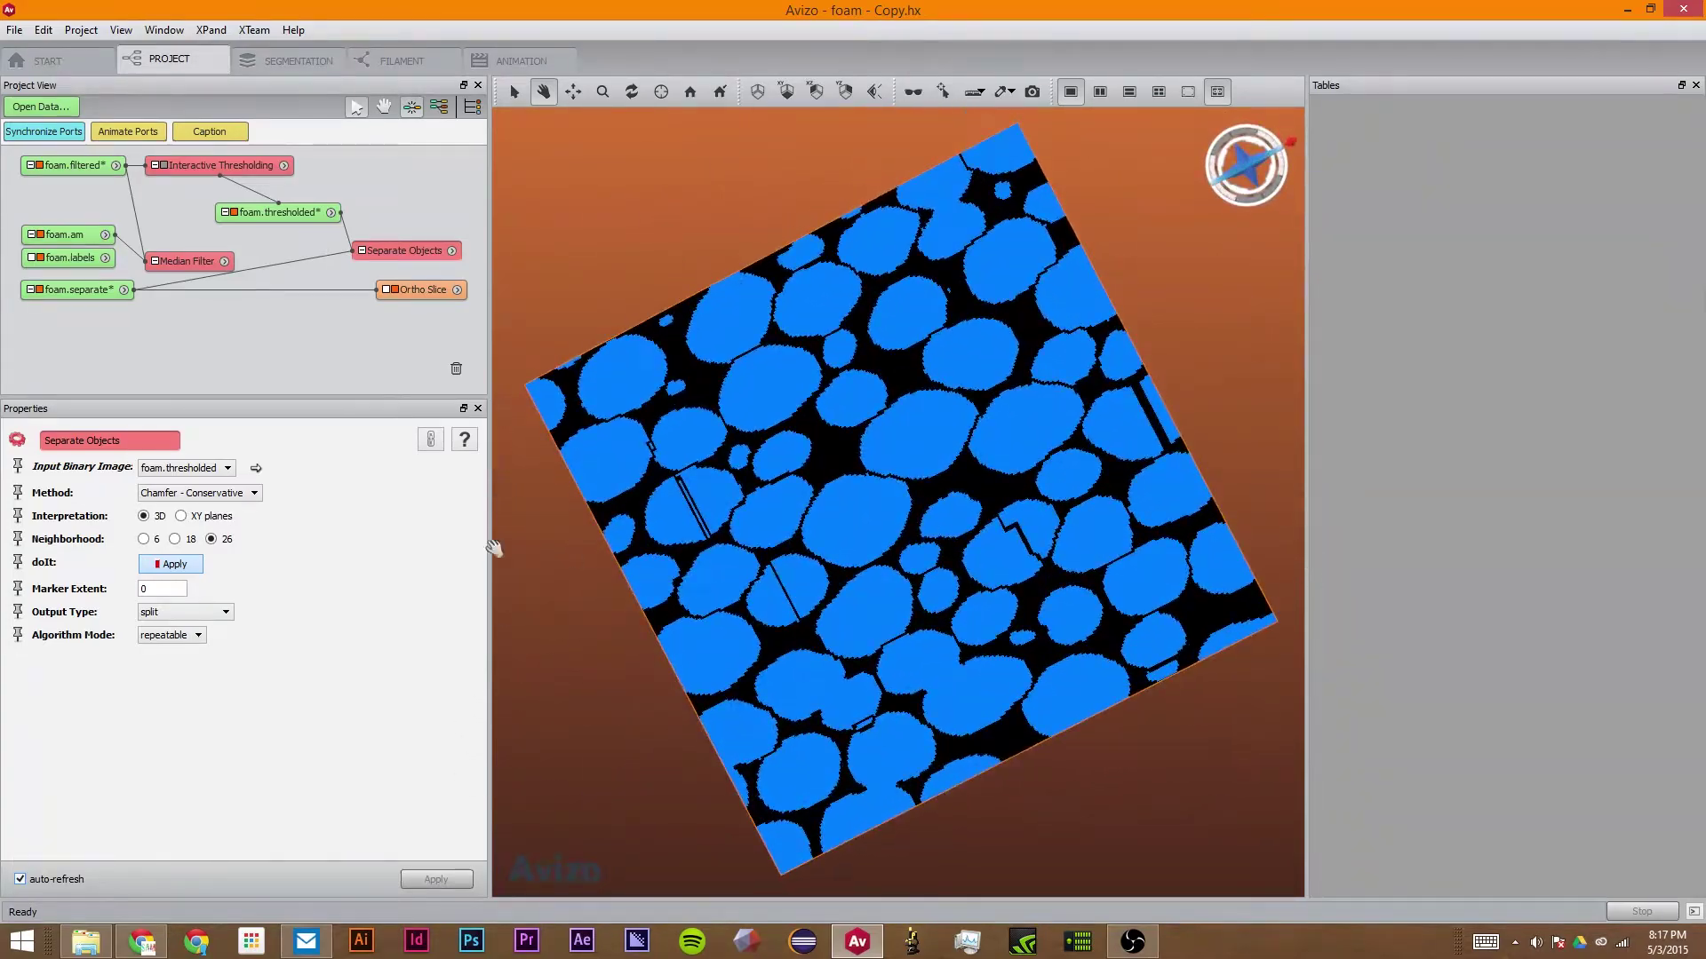
# Enlarge Separate Objects' Marker Extent and recompute so fewer split lines cut bubbles.
pyautogui.doubleClick(153, 588)
pyautogui.write('5')
pyautogui.press('Return')
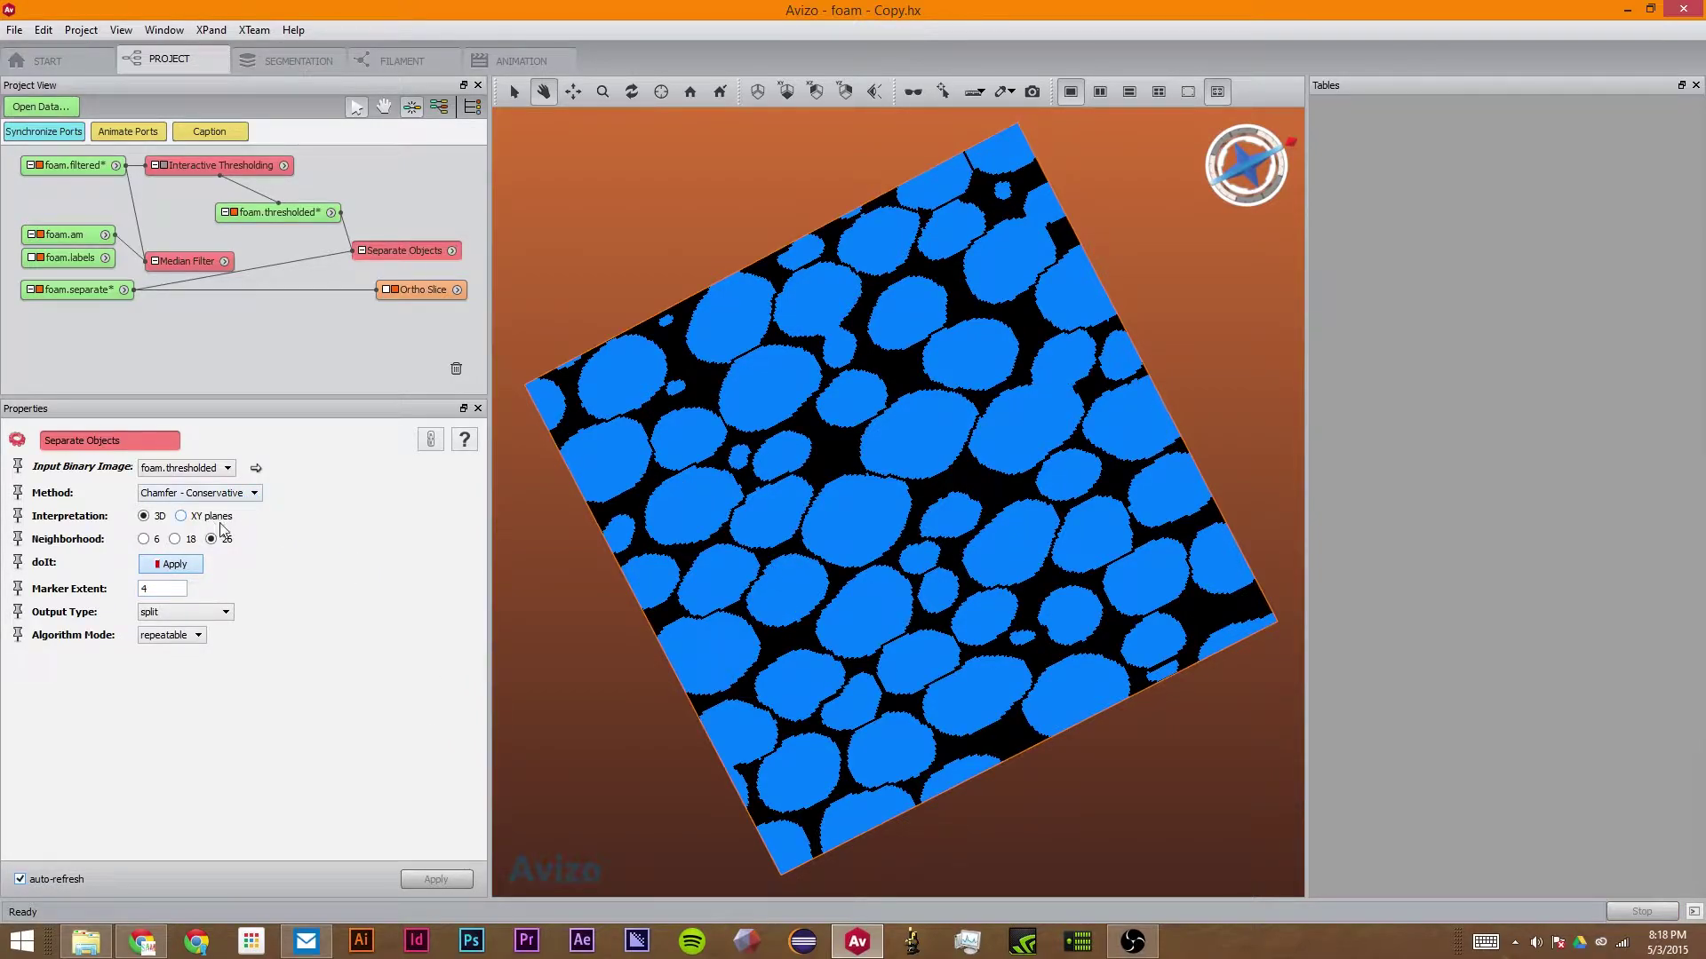
# Compare 6, 26 and 18 neighborhood connectivity, then move the Ortho Slice to an earlier slice.
pyautogui.click(143, 540)
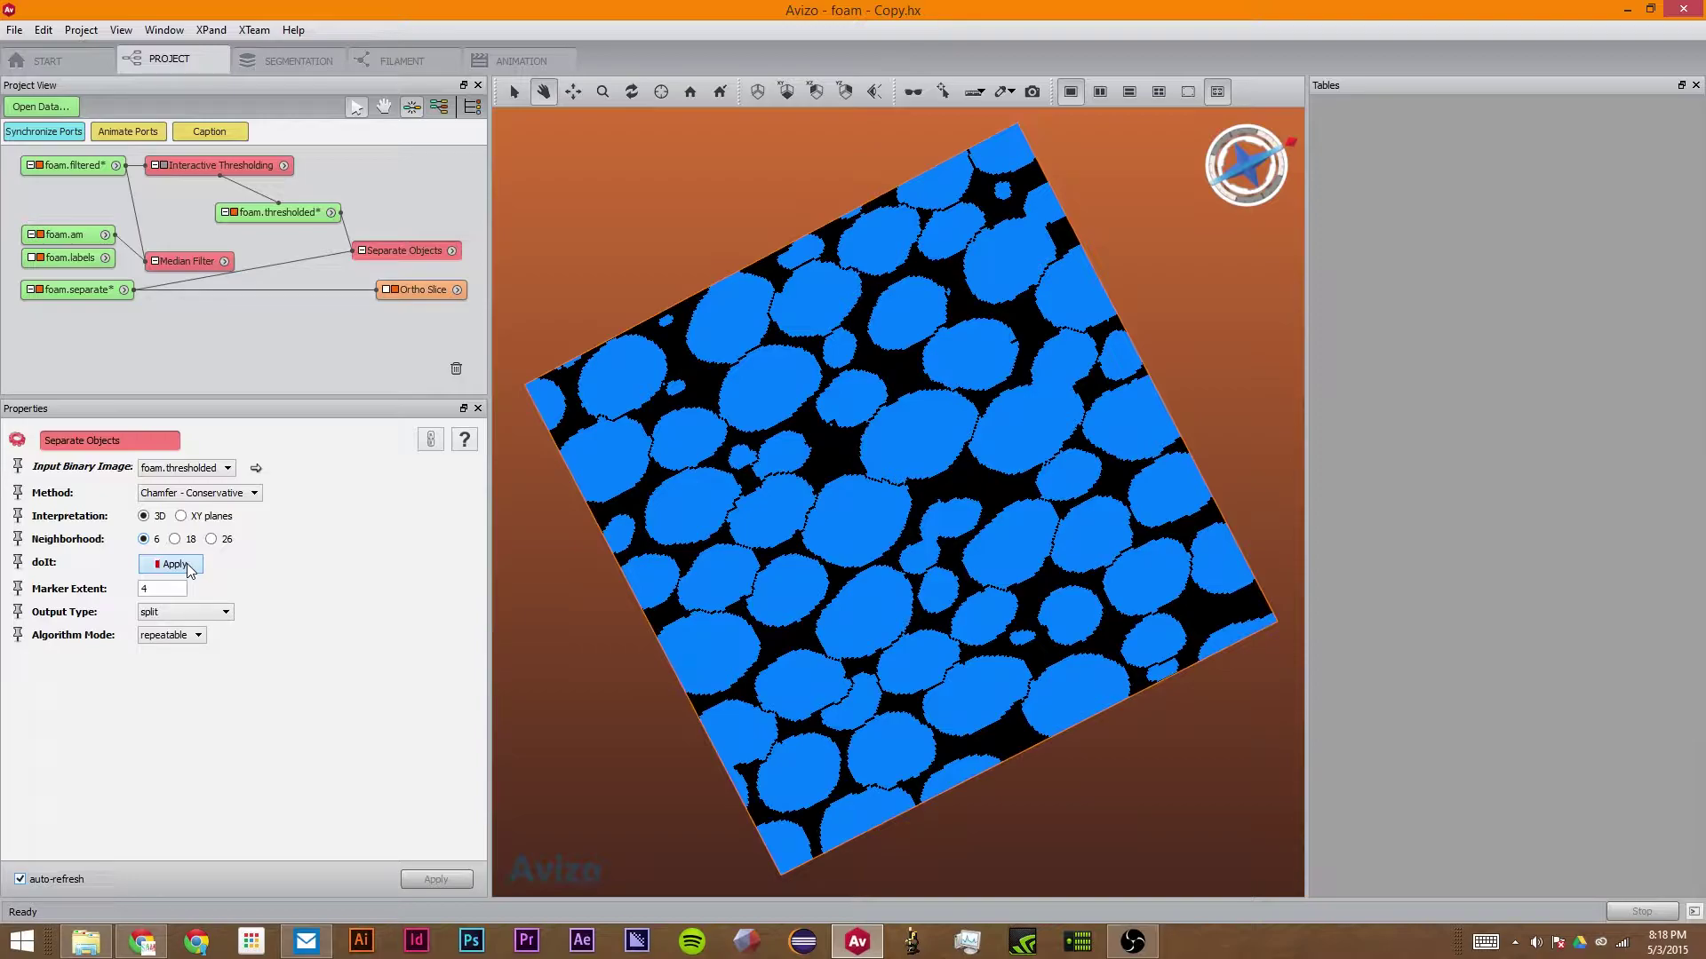
pyautogui.click(212, 539)
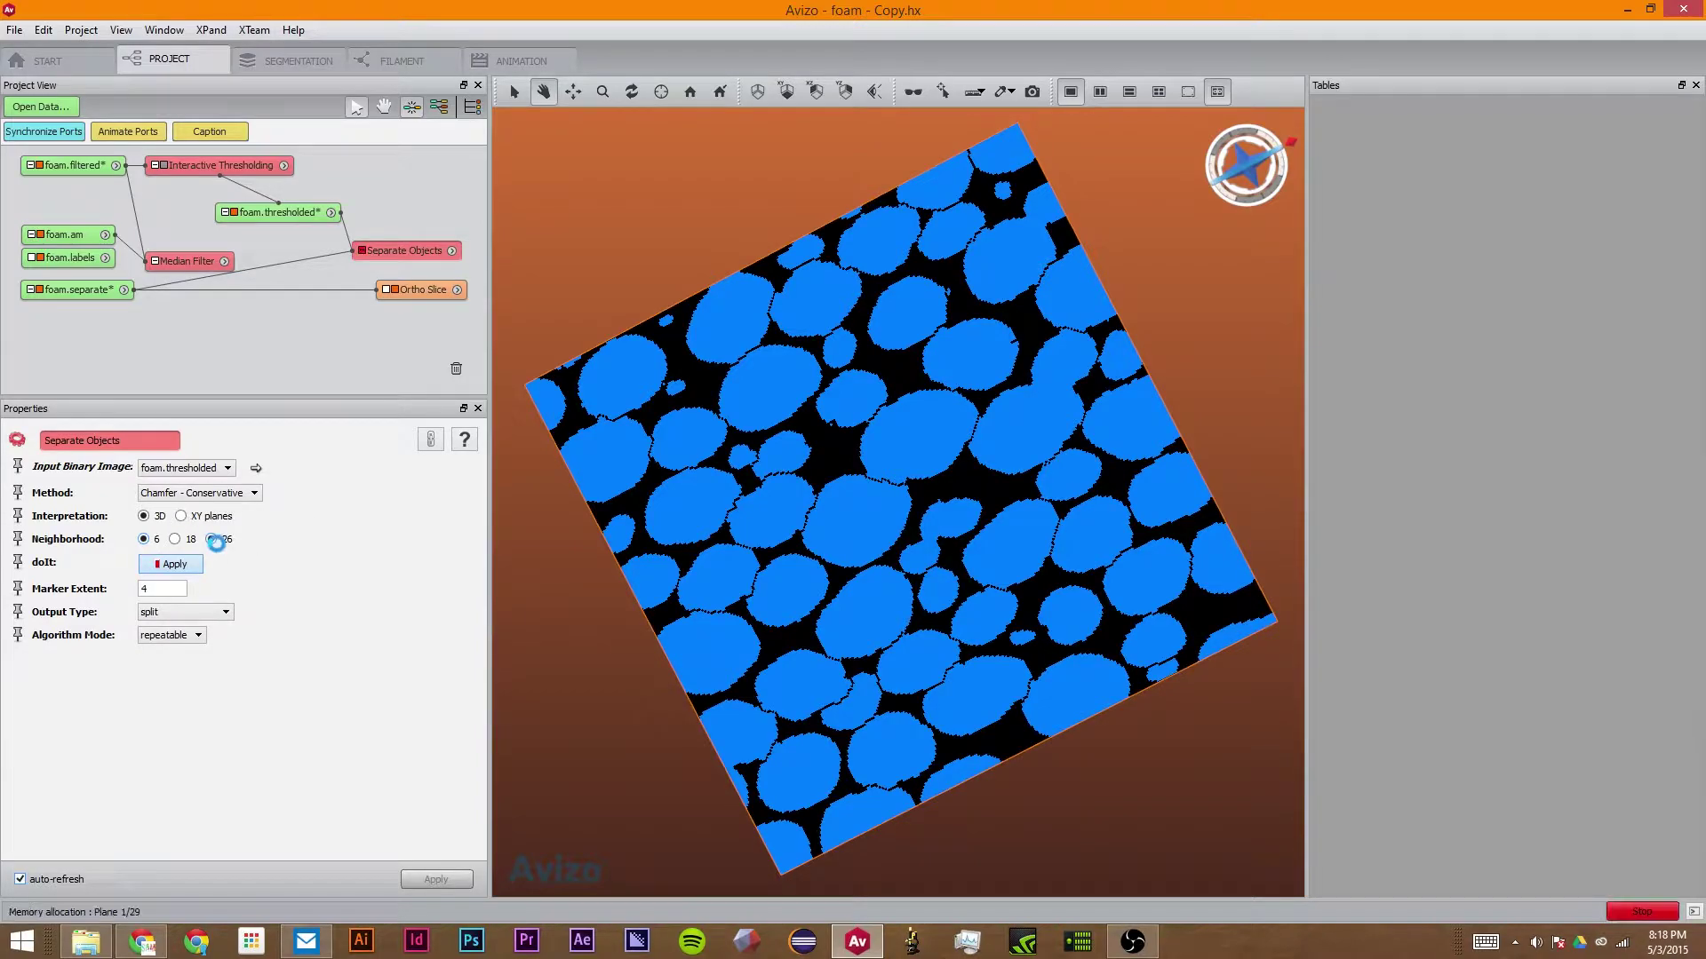
pyautogui.moveTo(983, 450); pyautogui.dragTo(889, 497)
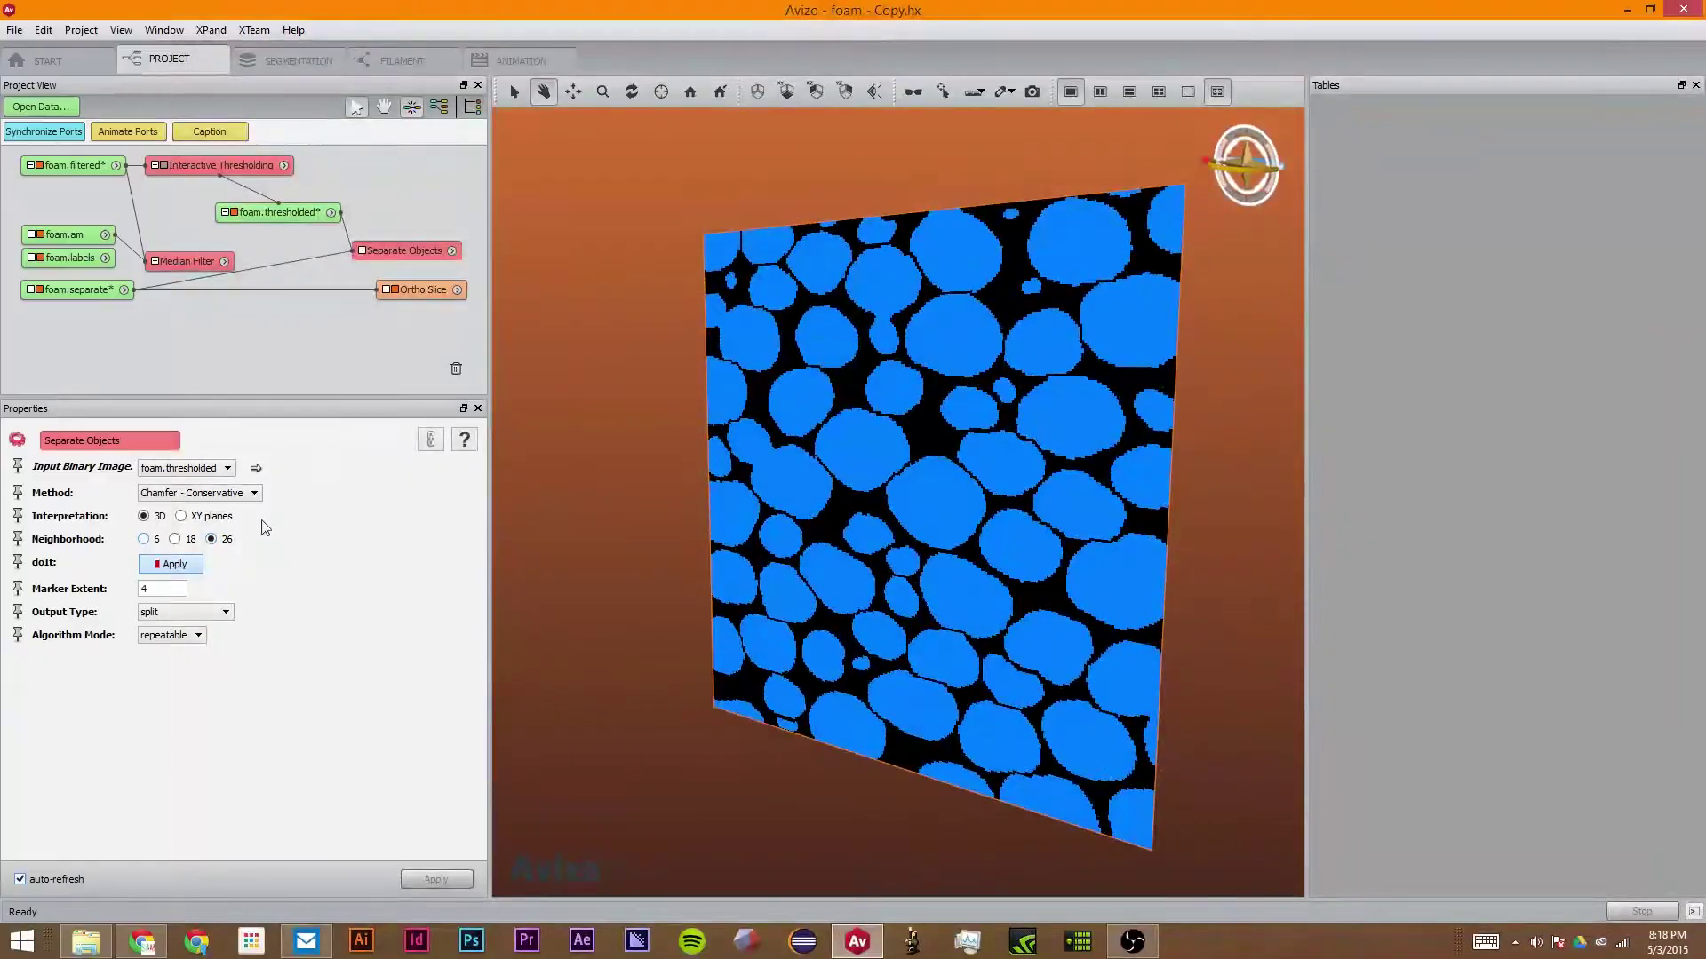
pyautogui.click(176, 539)
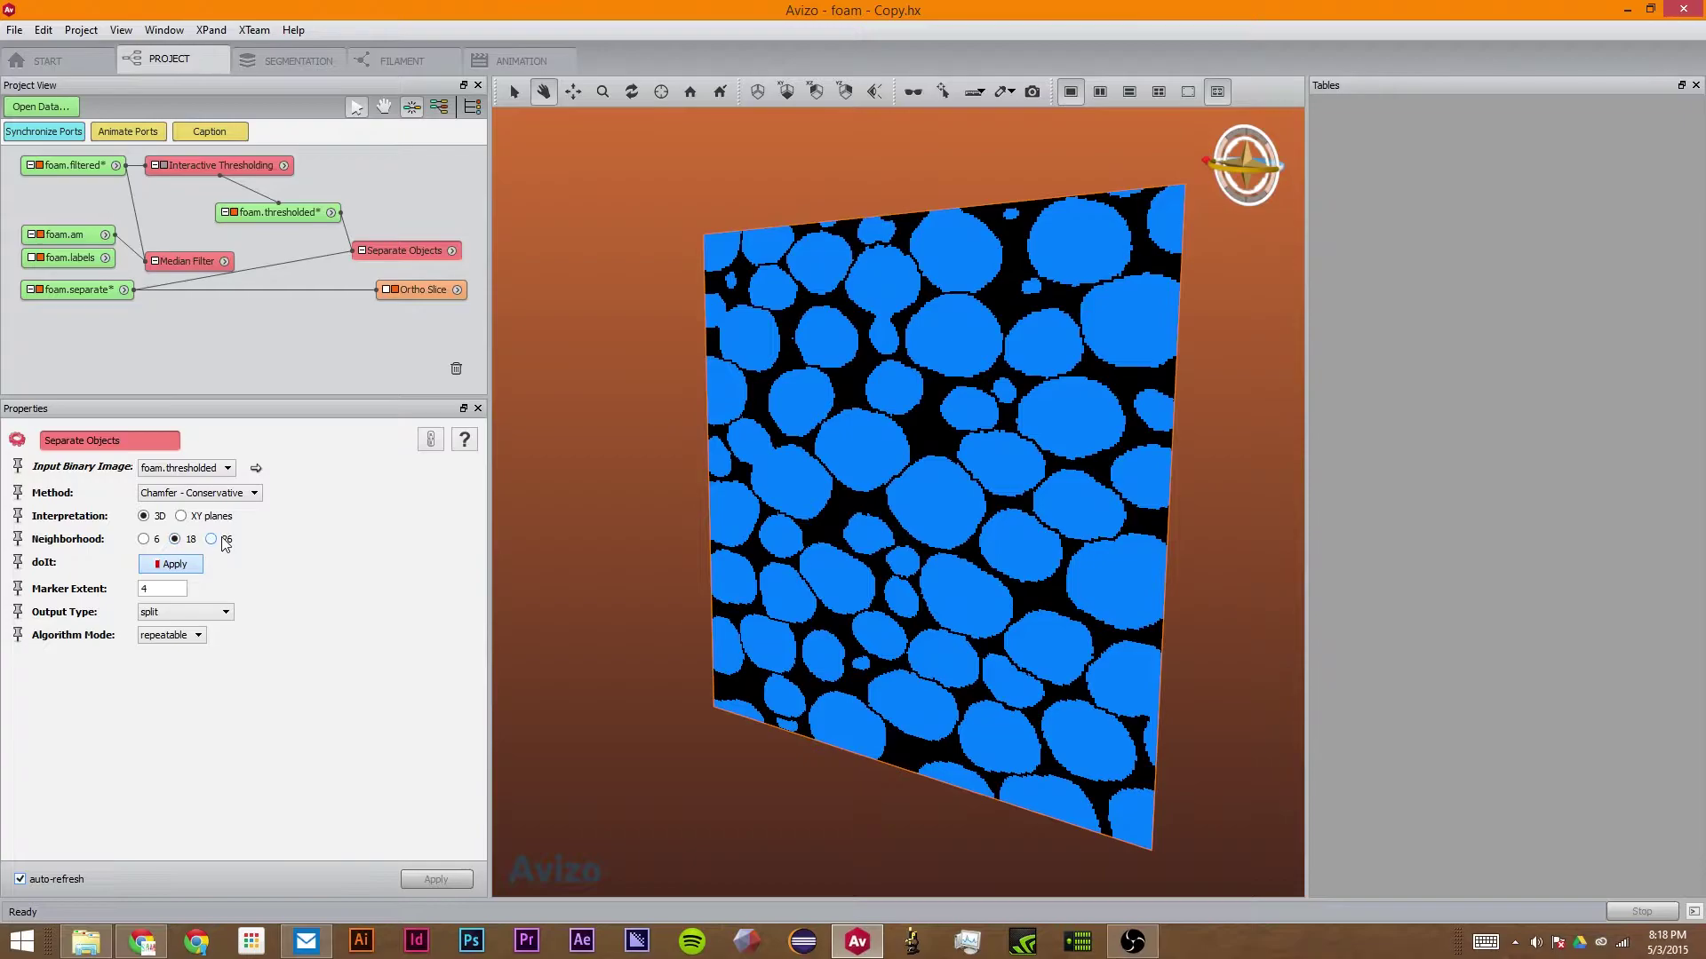
pyautogui.click(143, 539)
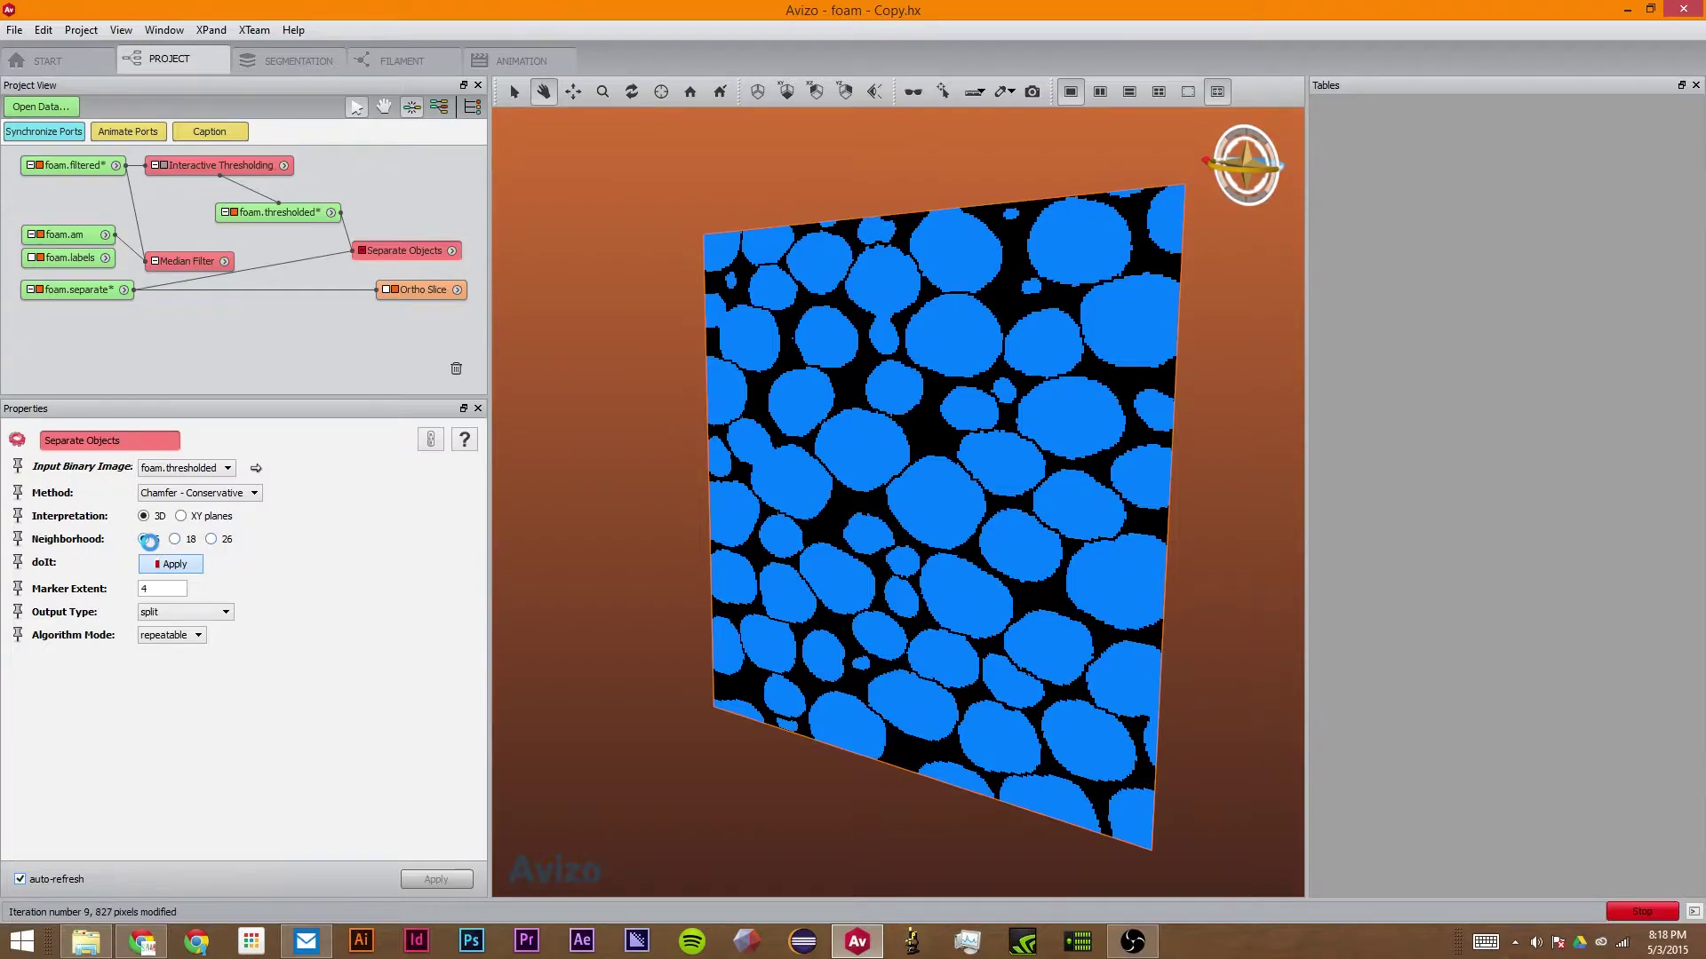
pyautogui.moveTo(974, 552); pyautogui.dragTo(579, 515)
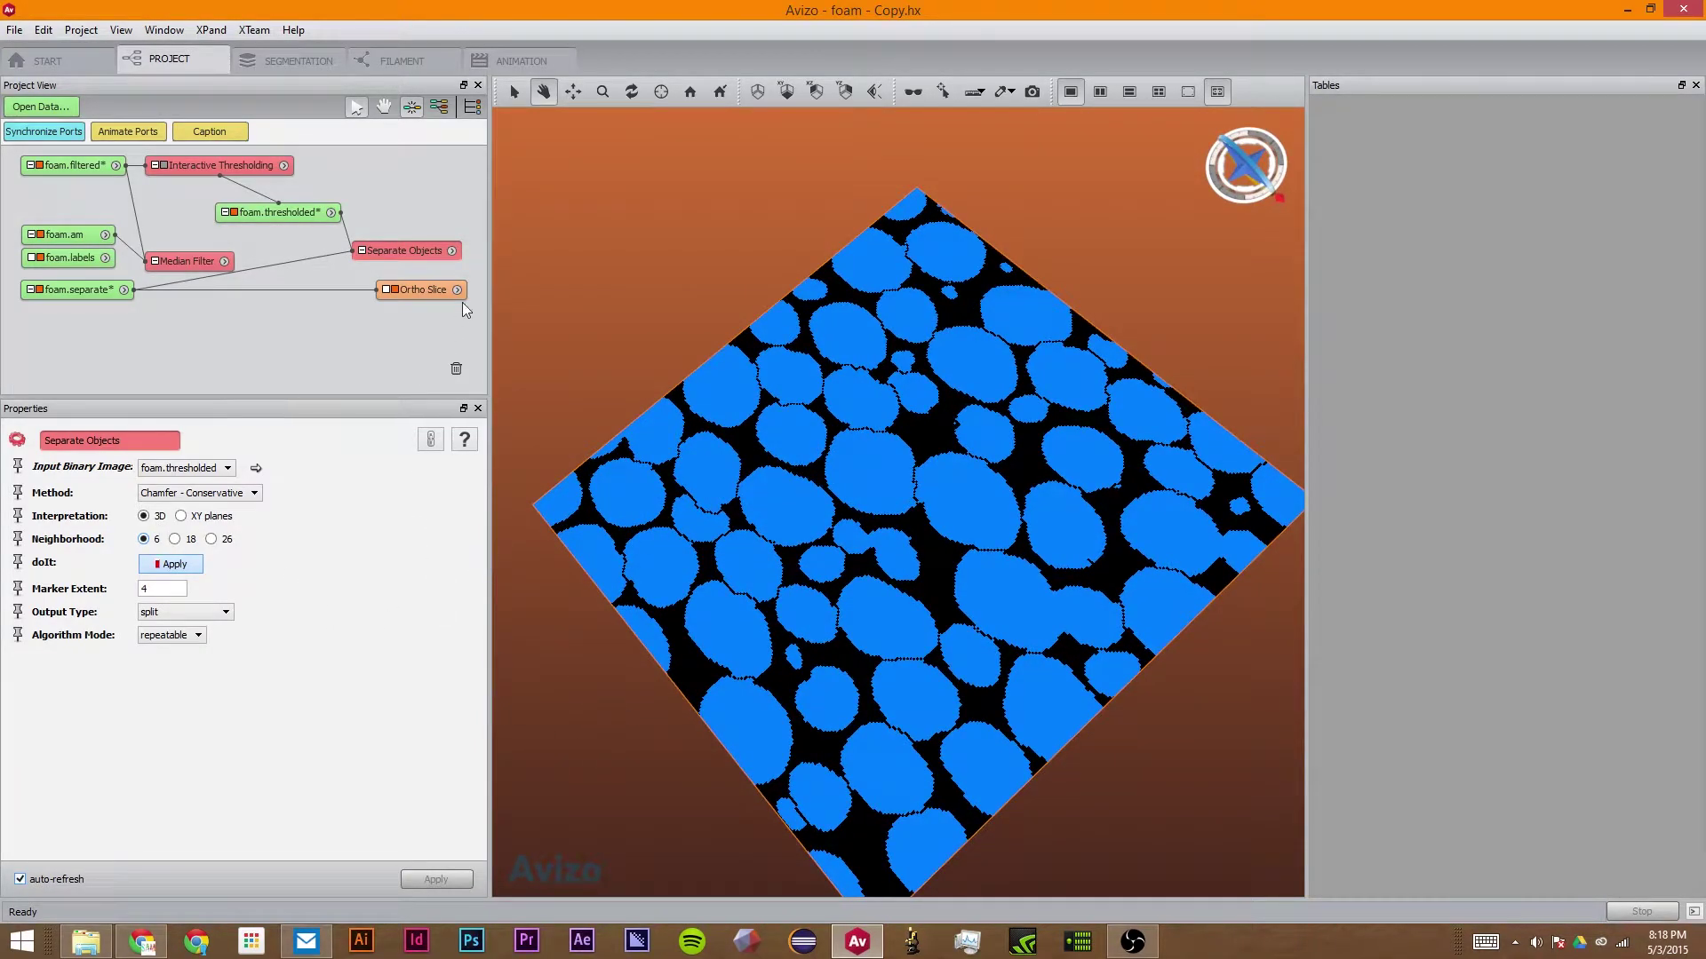
pyautogui.moveTo(442, 289); pyautogui.dragTo(436, 285)
pyautogui.moveTo(191, 634); pyautogui.dragTo(141, 641)
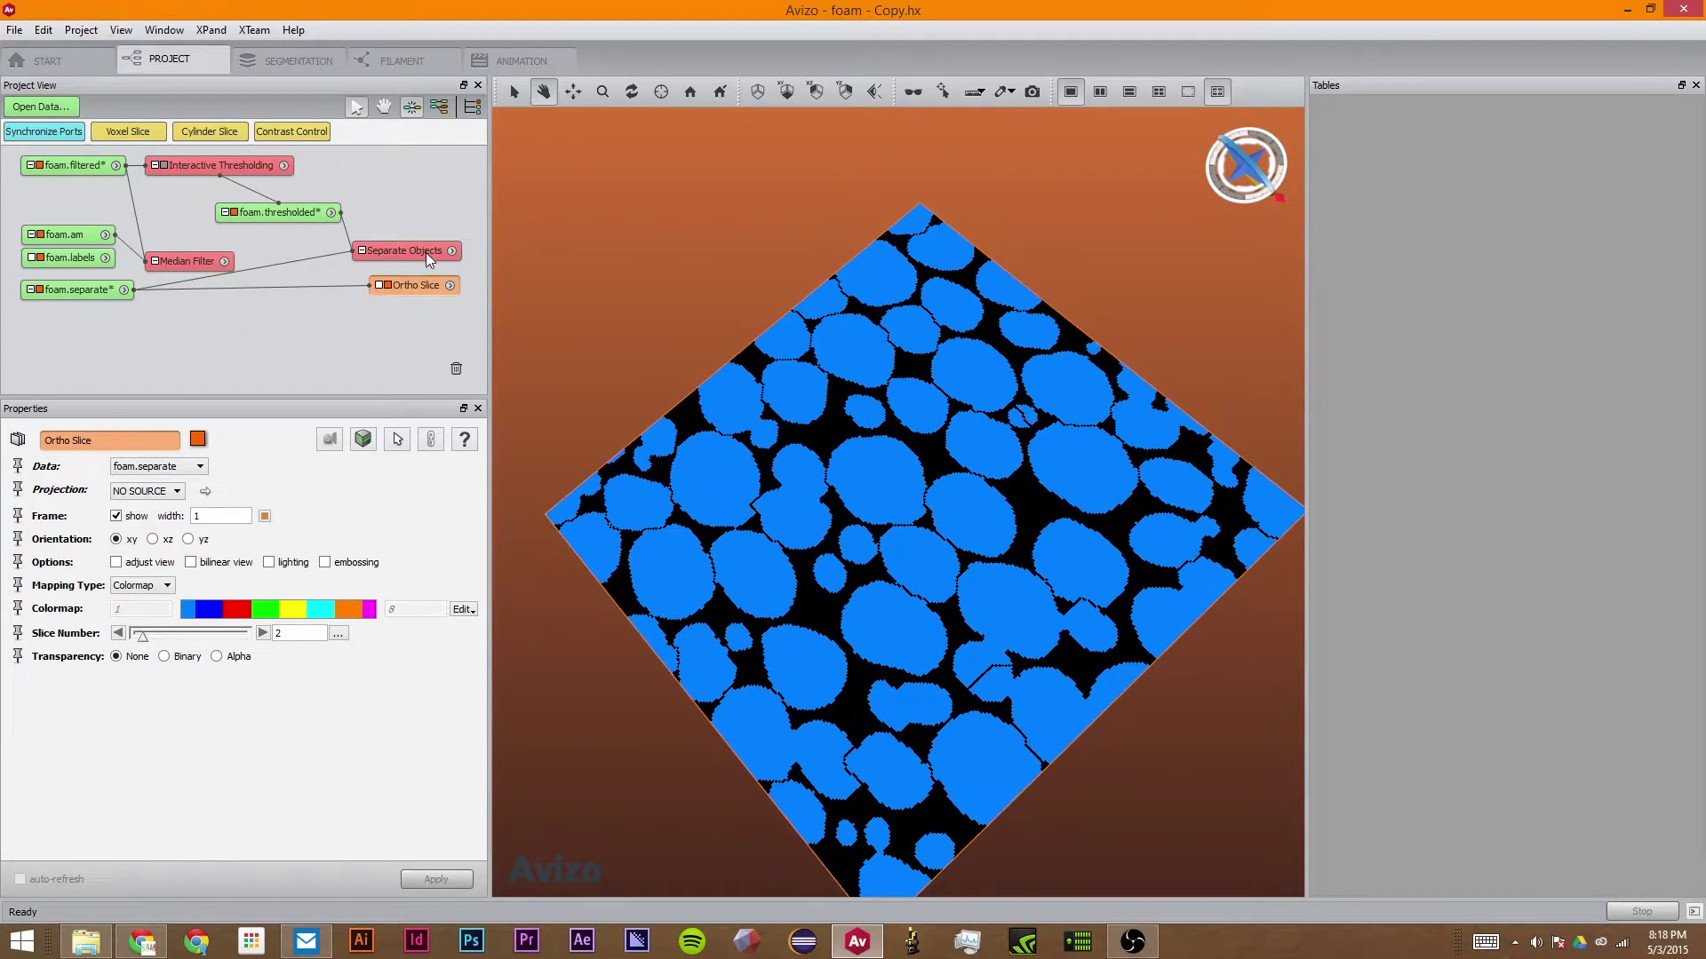
# Rerun the separation with 26 neighborhood after retrying 18, using XY planes interpretation.
pyautogui.click(424, 252)
pyautogui.click(182, 562)
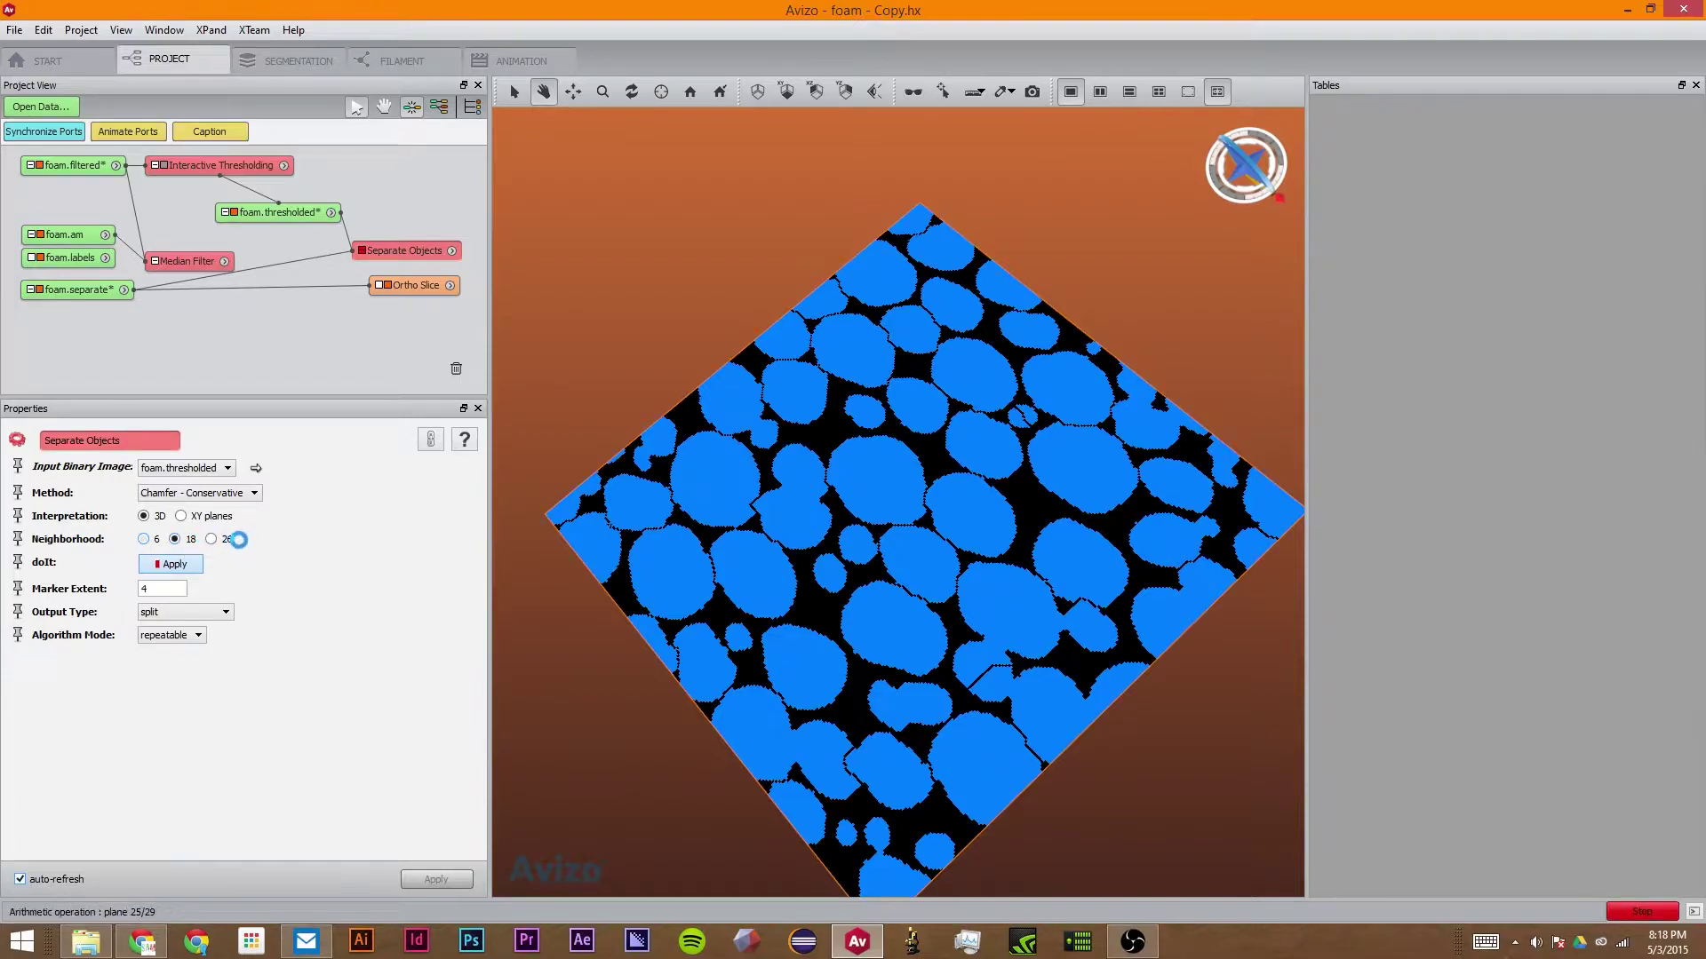
pyautogui.click(212, 539)
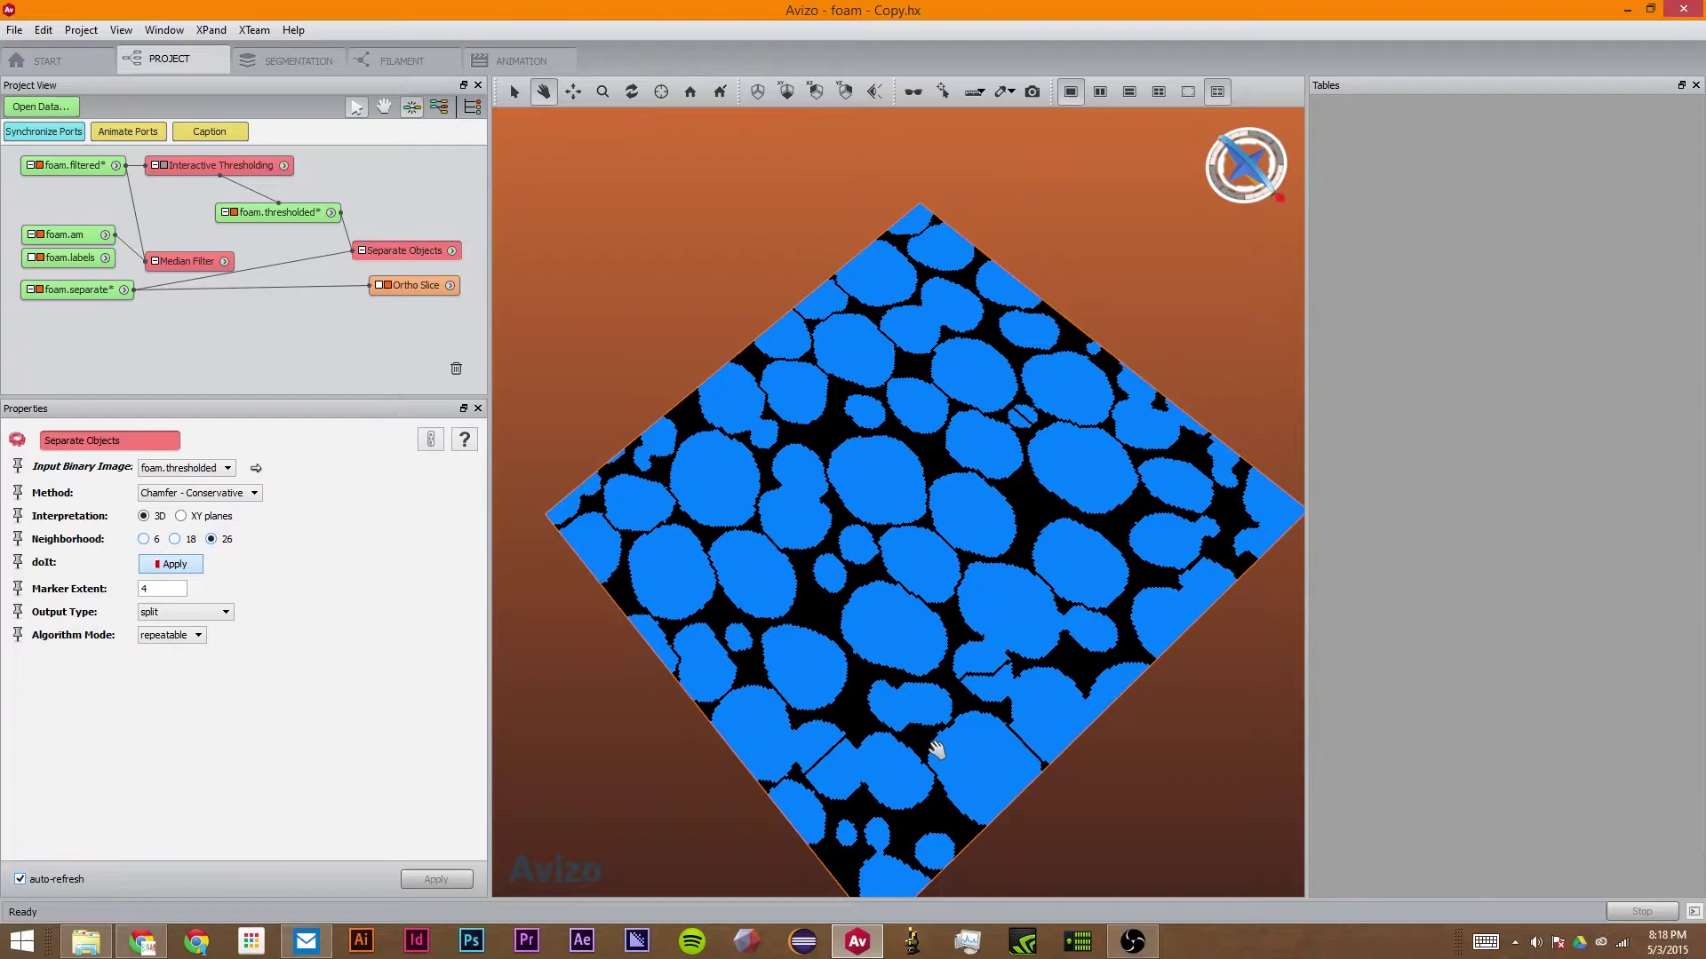
pyautogui.moveTo(934, 750); pyautogui.dragTo(878, 780)
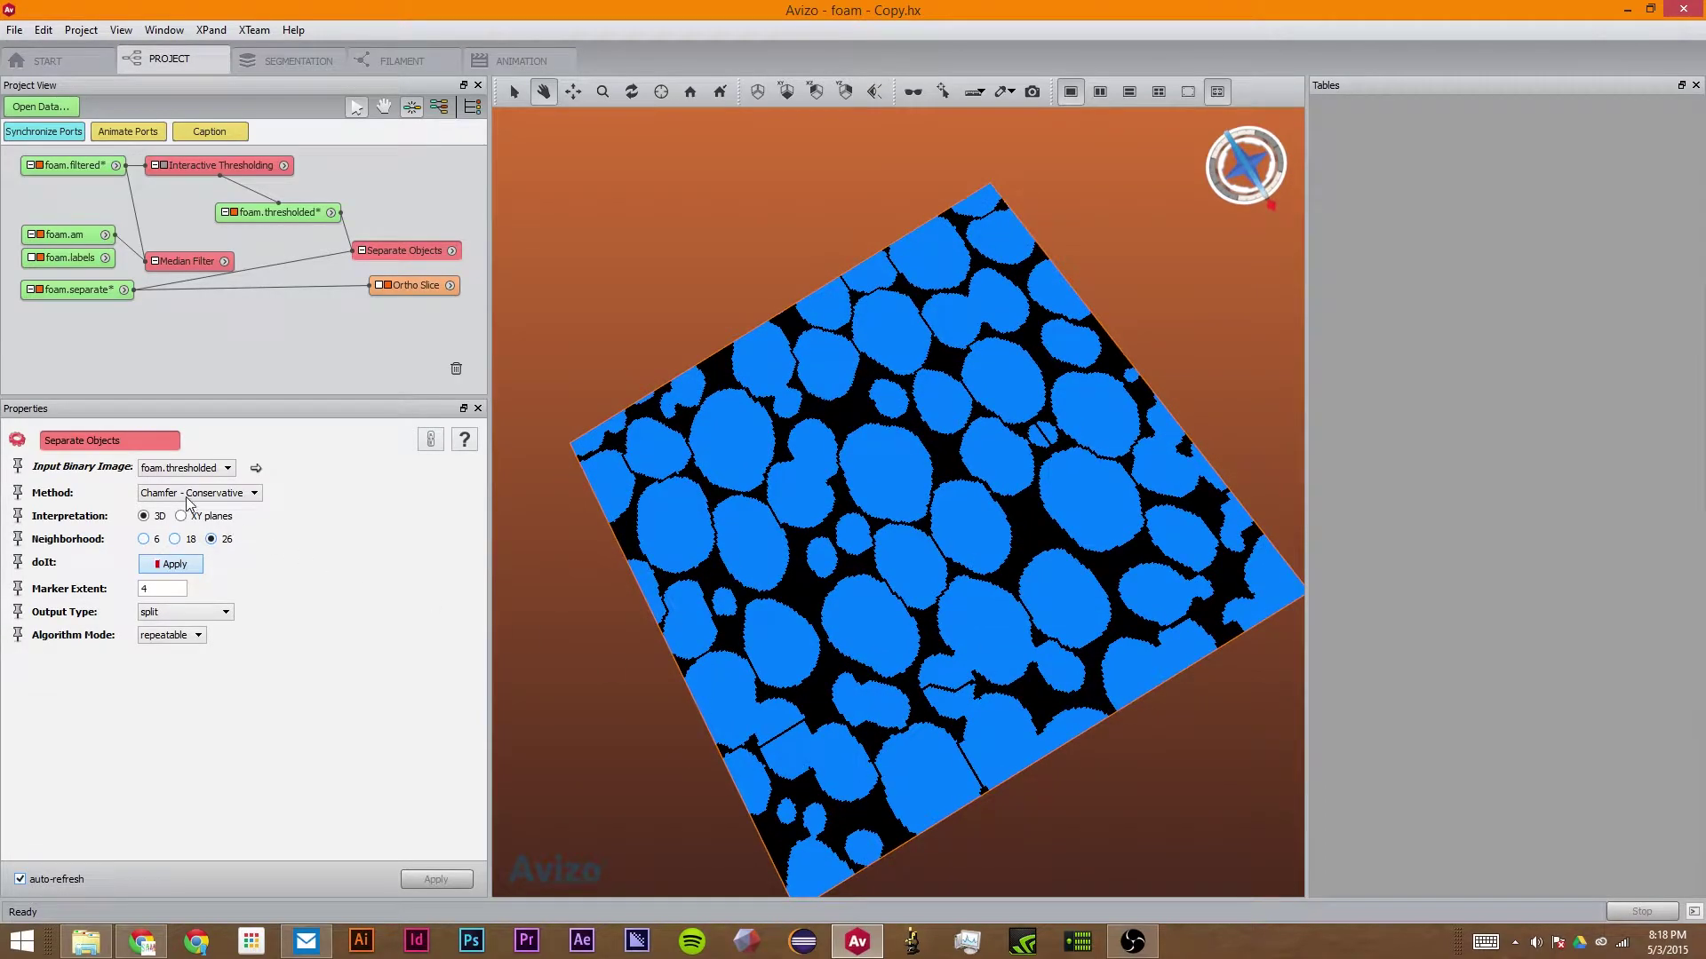
pyautogui.click(175, 539)
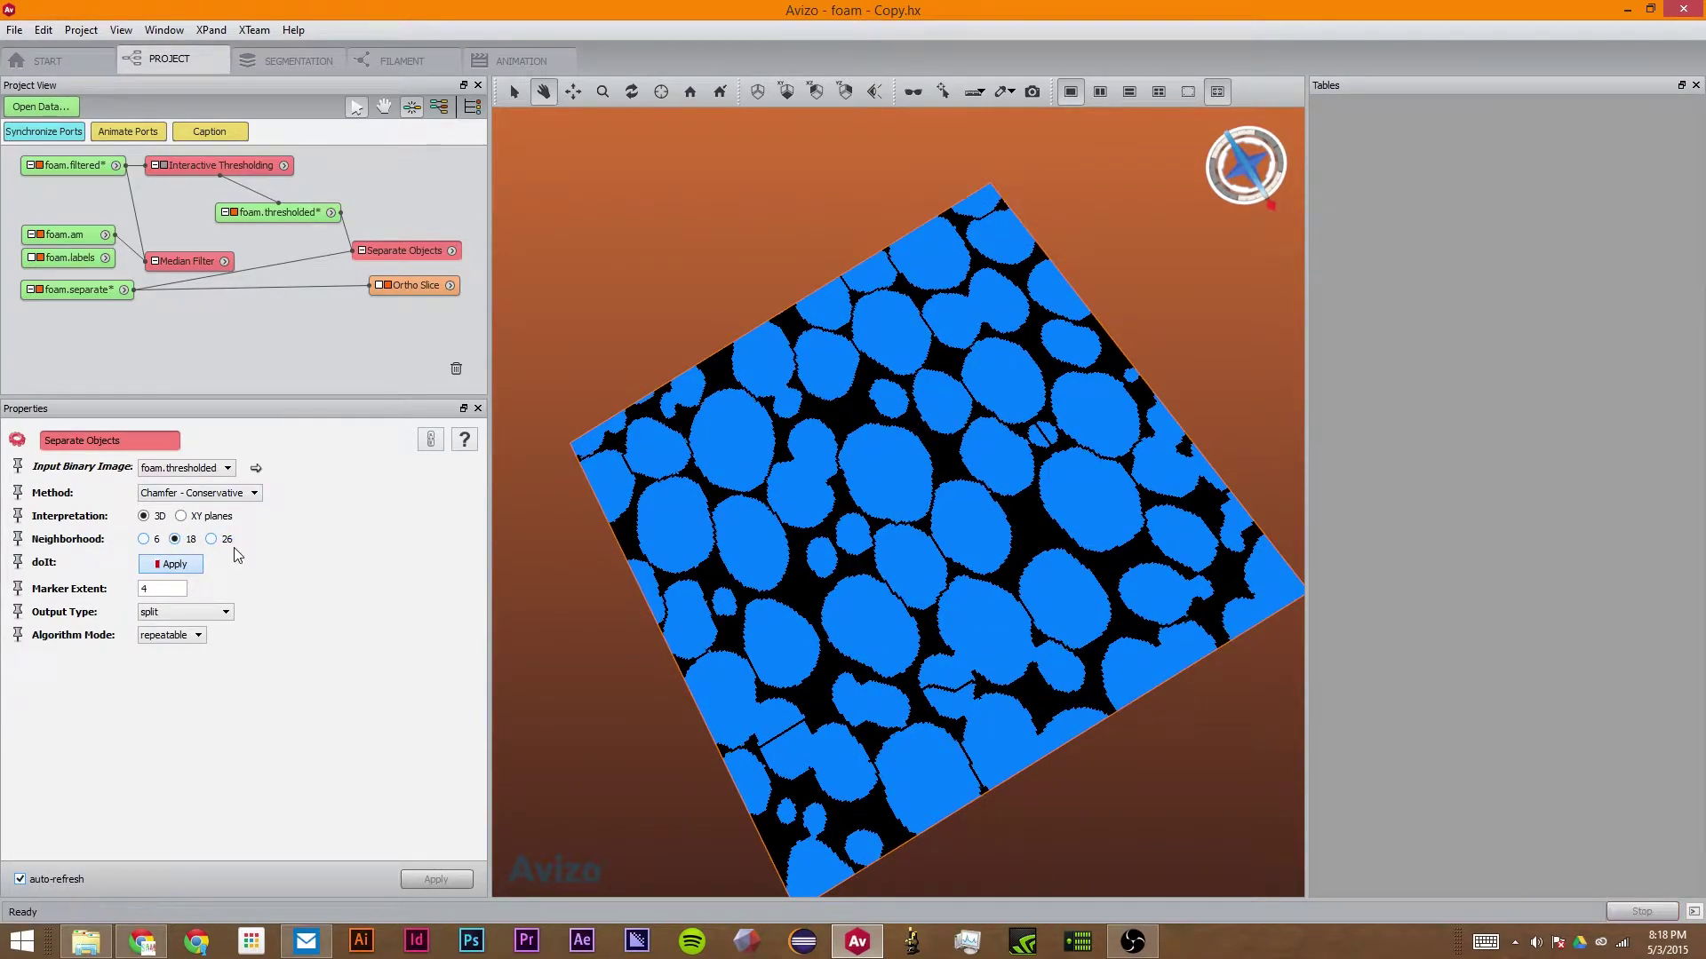
pyautogui.click(211, 539)
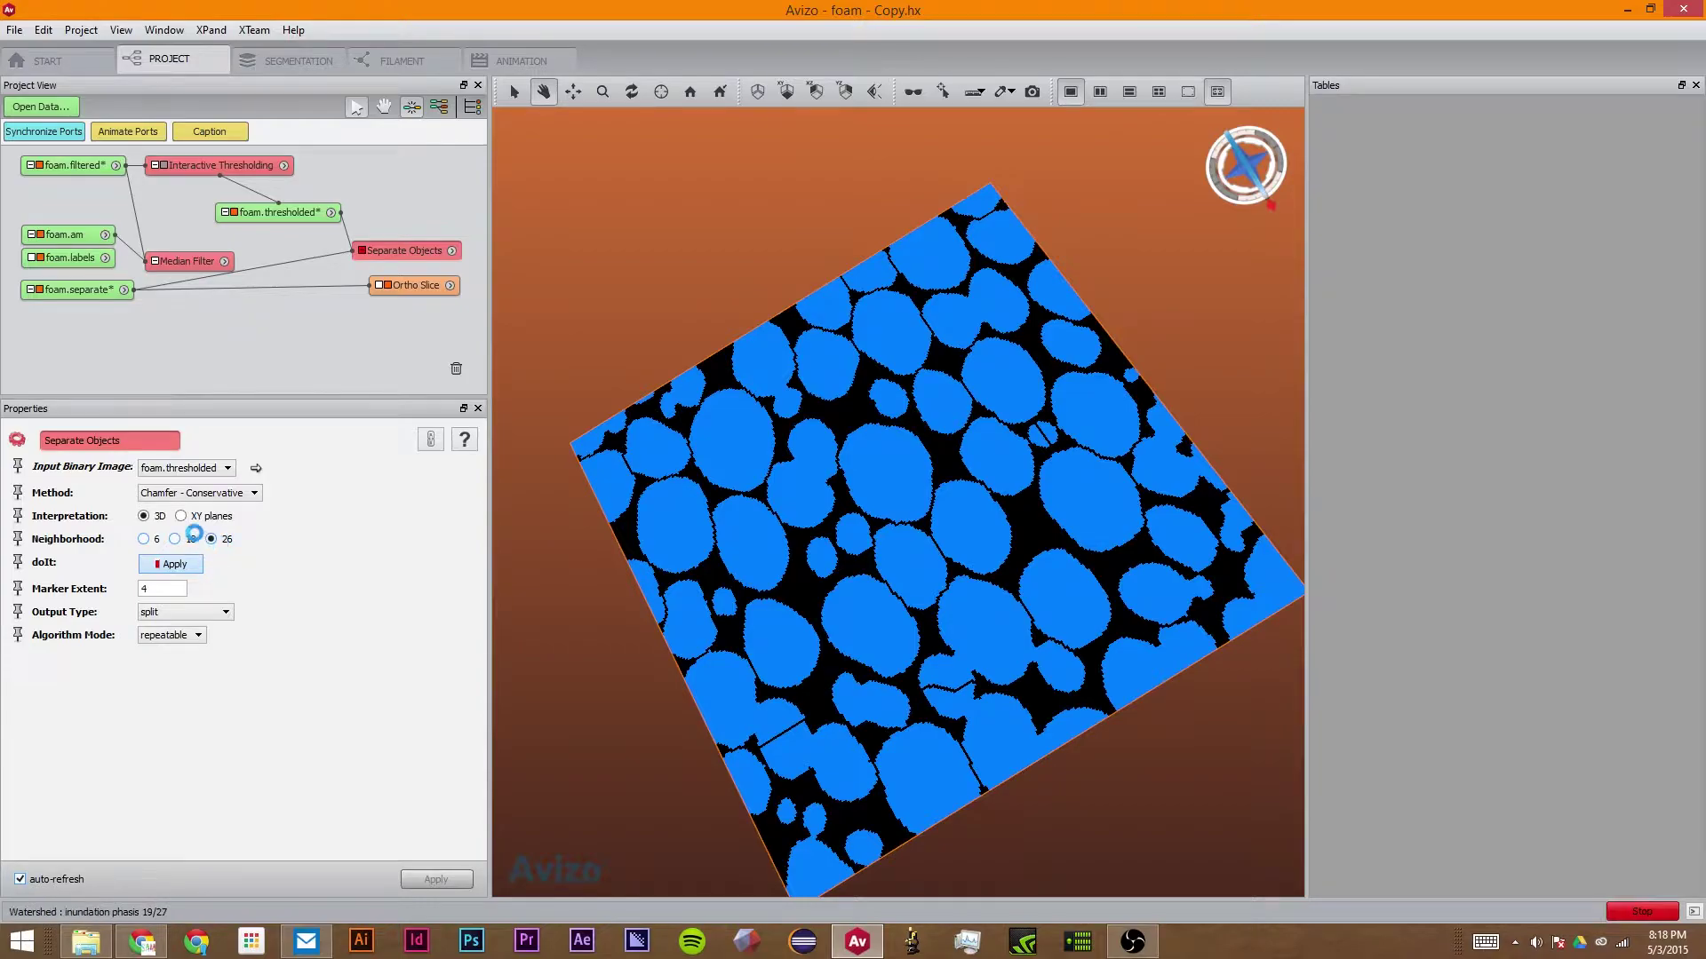
pyautogui.click(181, 516)
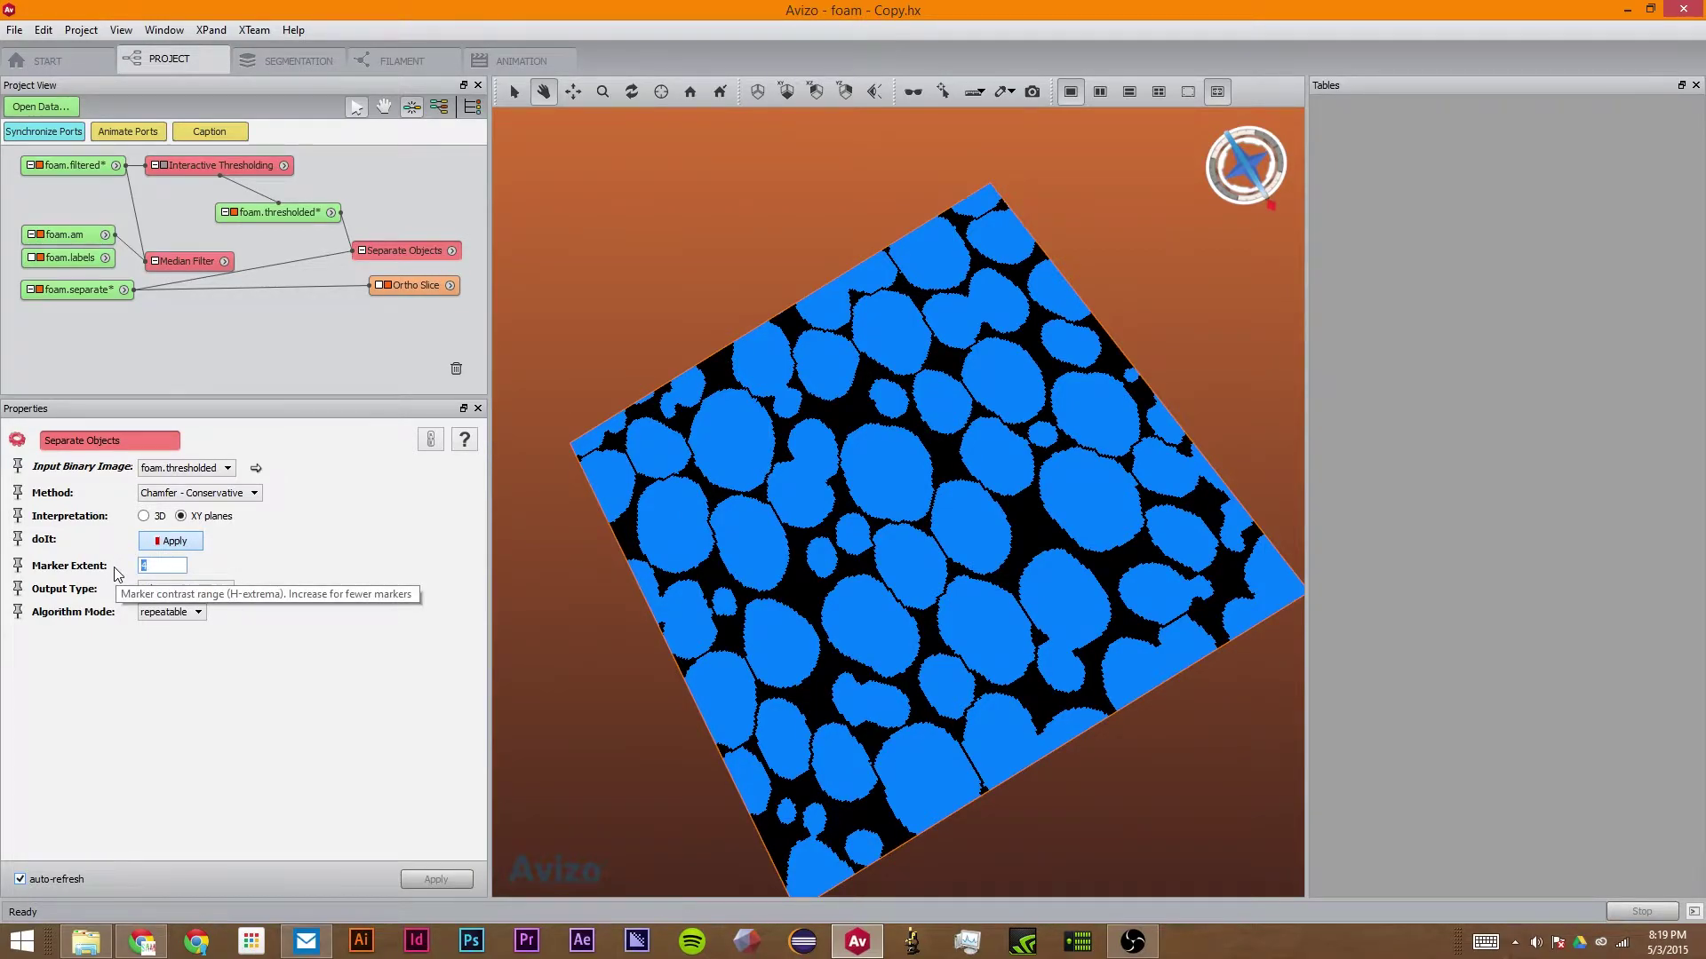
# Try Marker Extent 32, then recompute the XY-plane separation with Marker Extent 1.
pyautogui.press('Return')
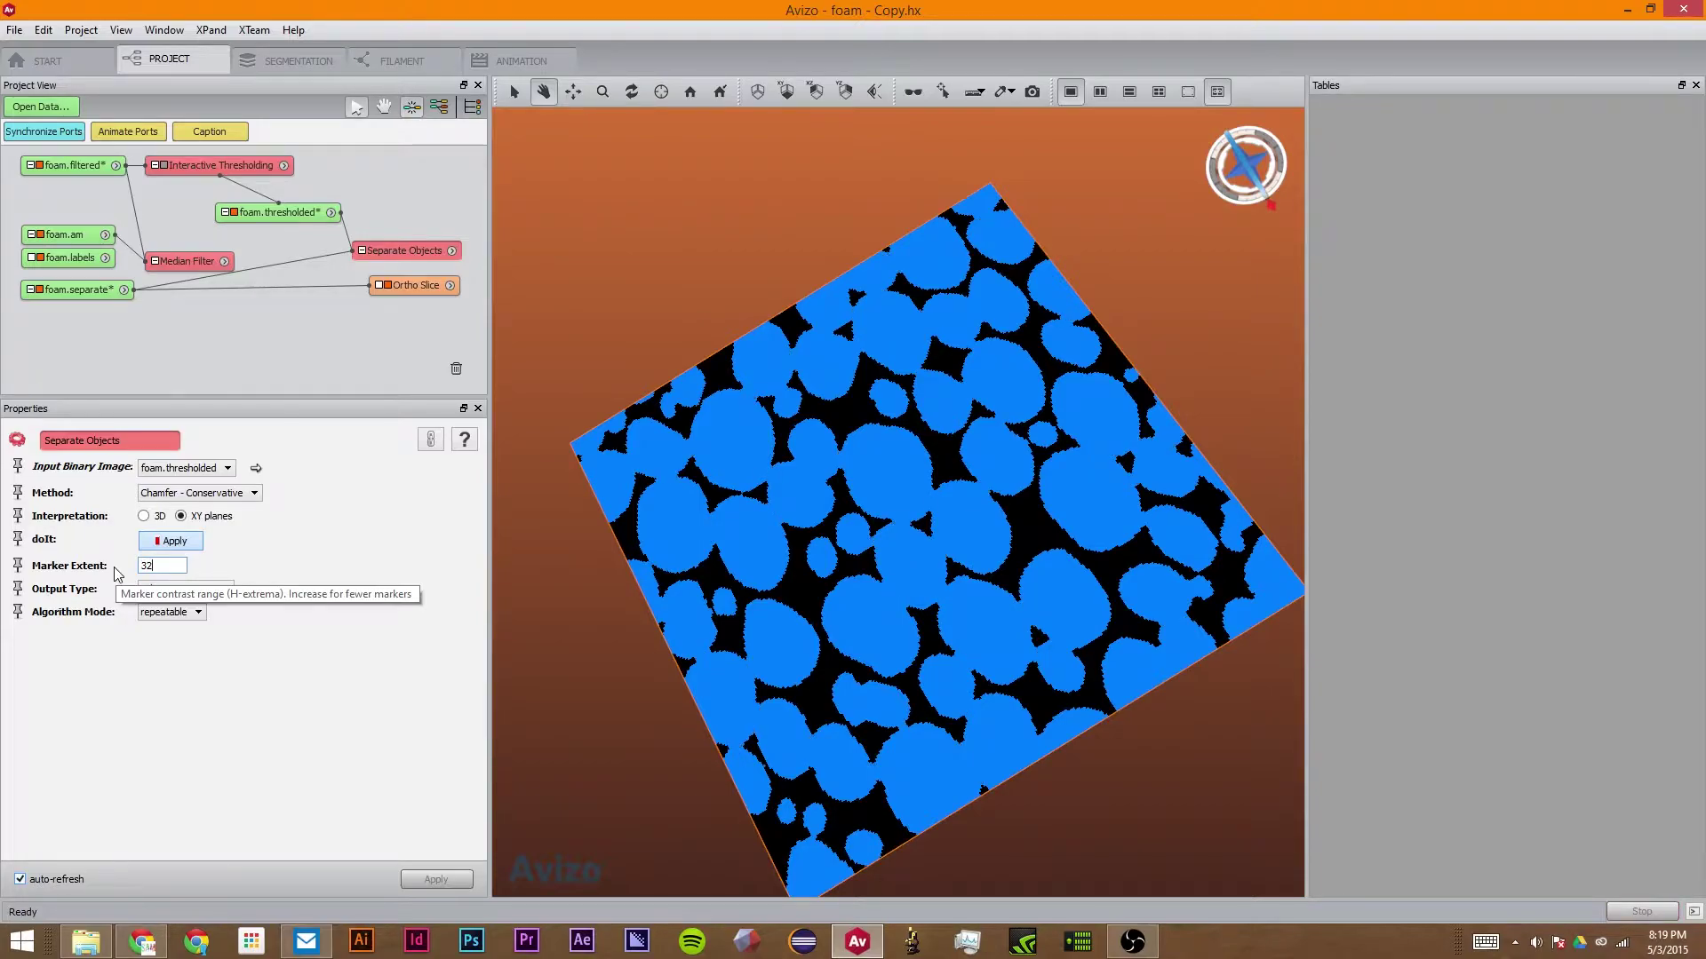
pyautogui.press('Return')
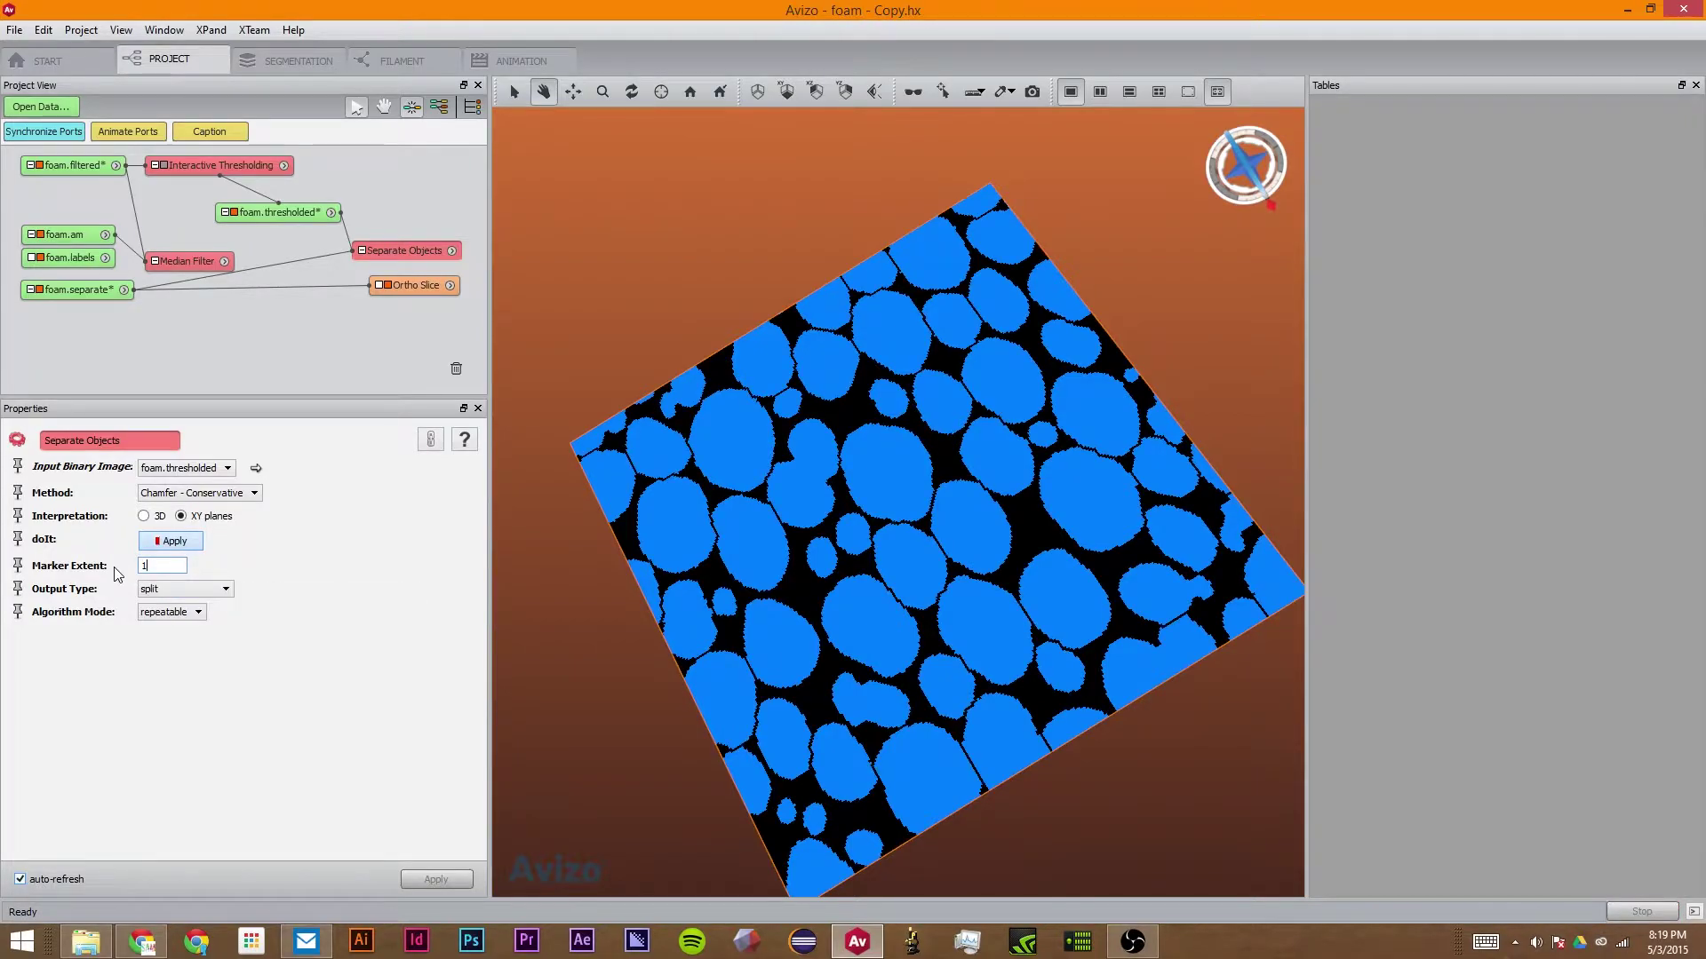
pyautogui.click(226, 590)
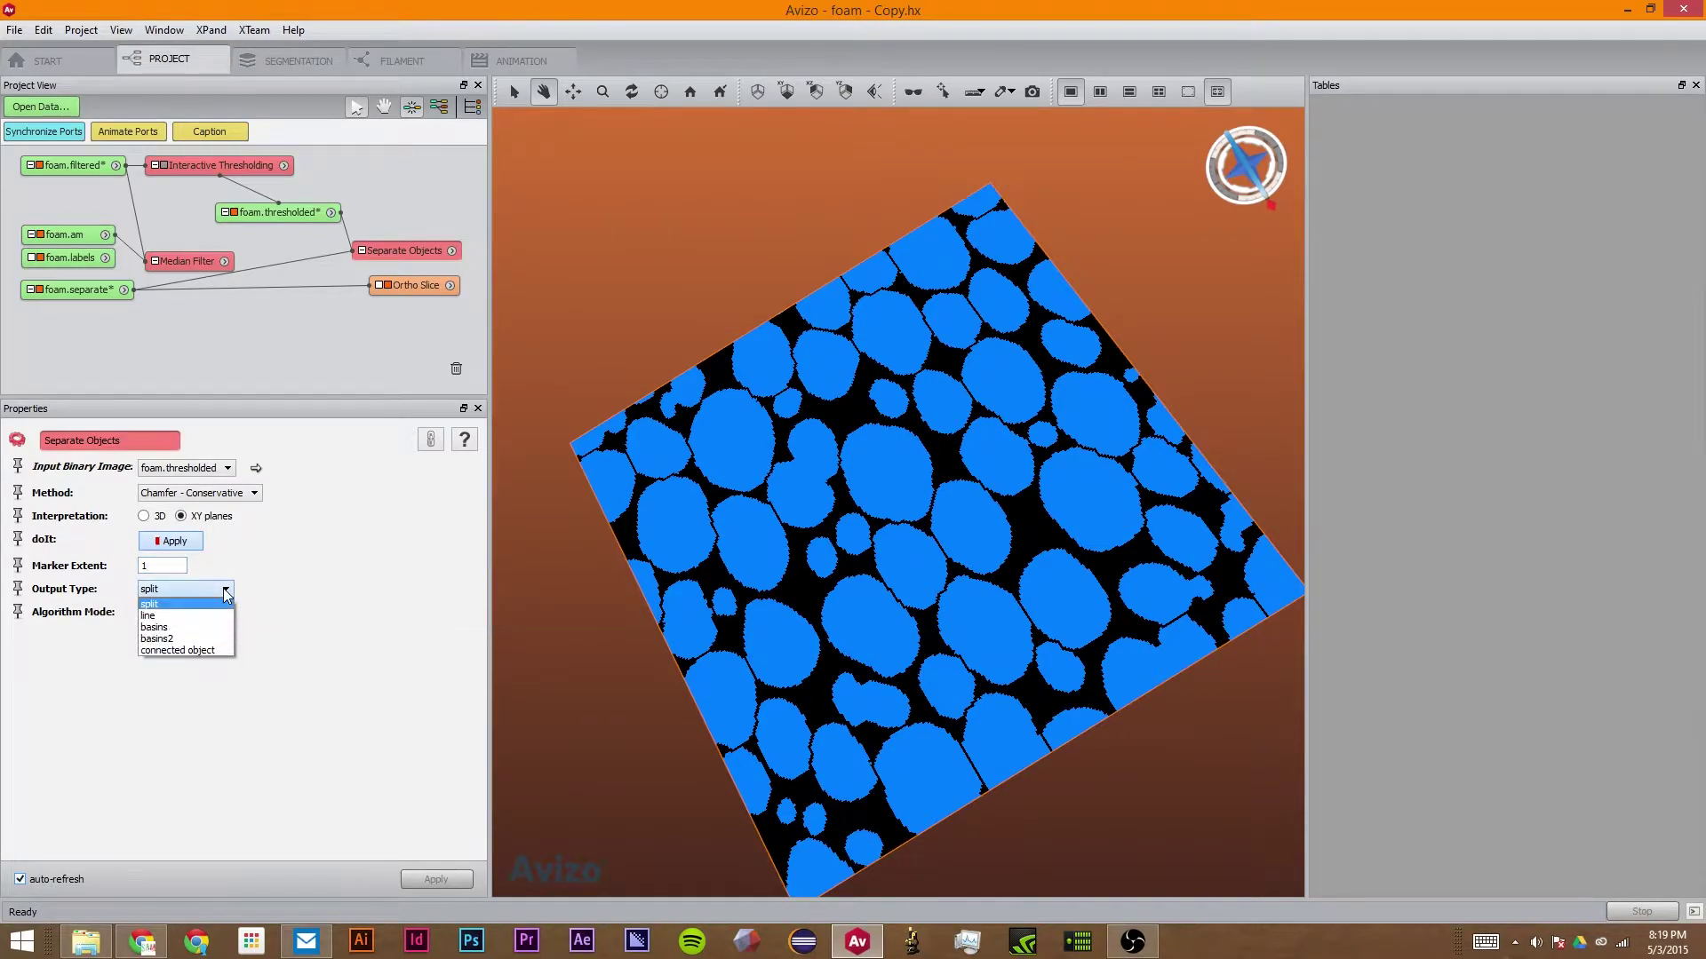
pyautogui.click(183, 617)
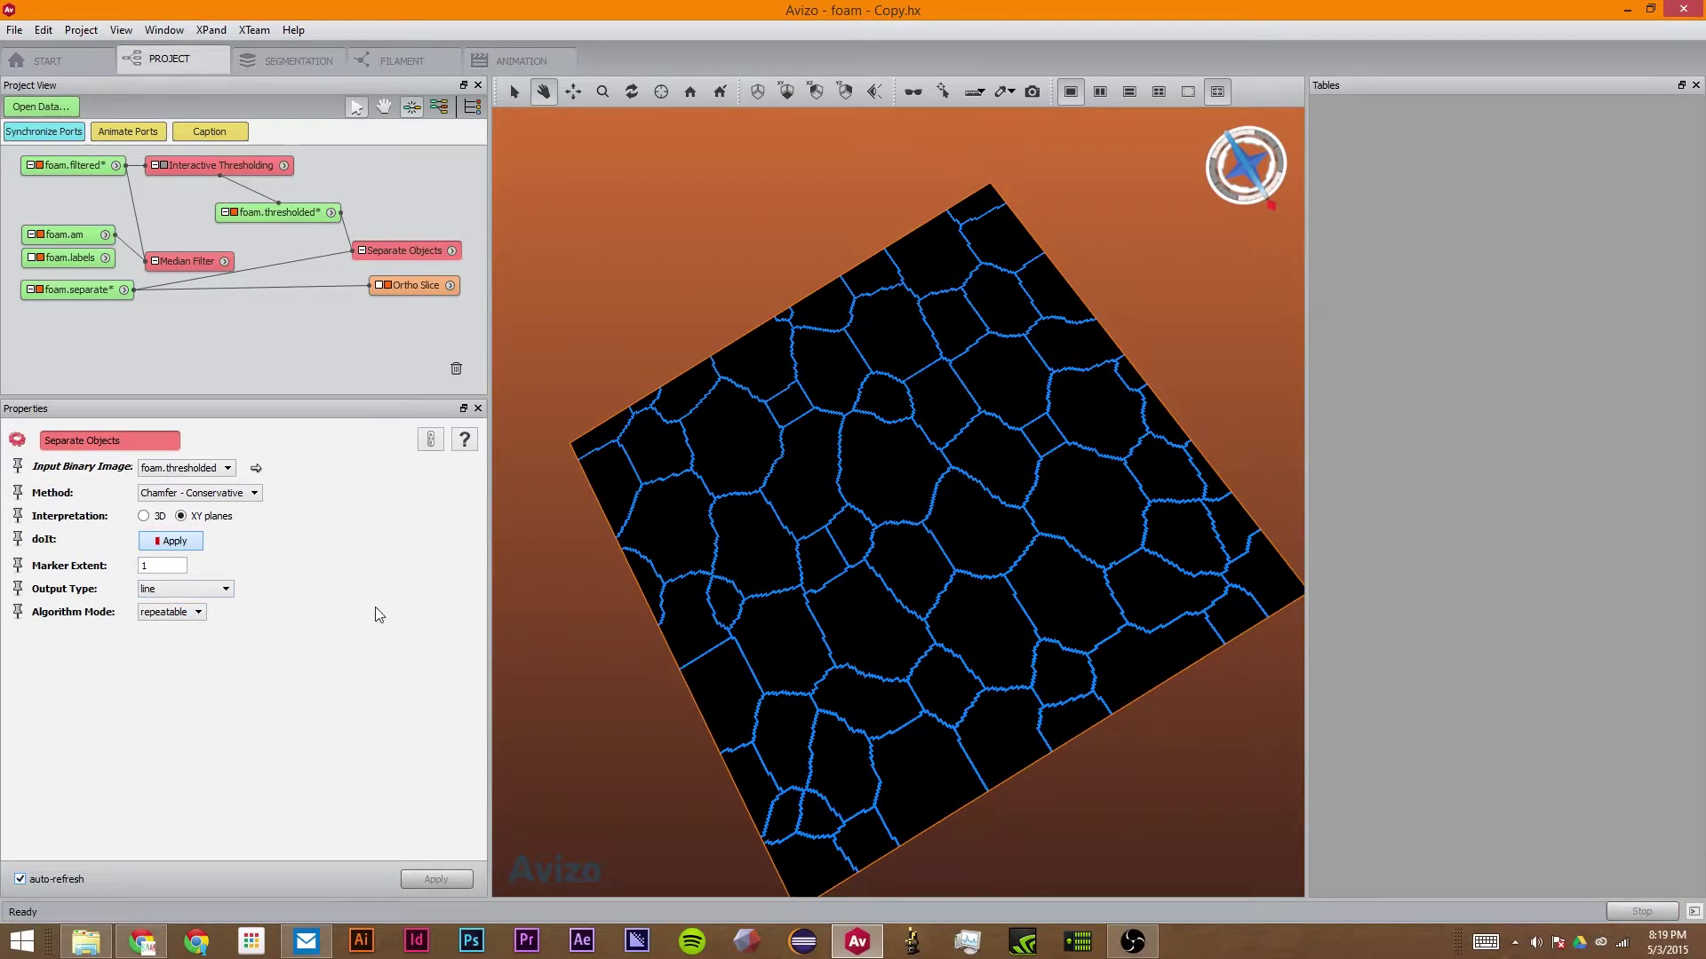
pyautogui.click(169, 588)
pyautogui.click(161, 629)
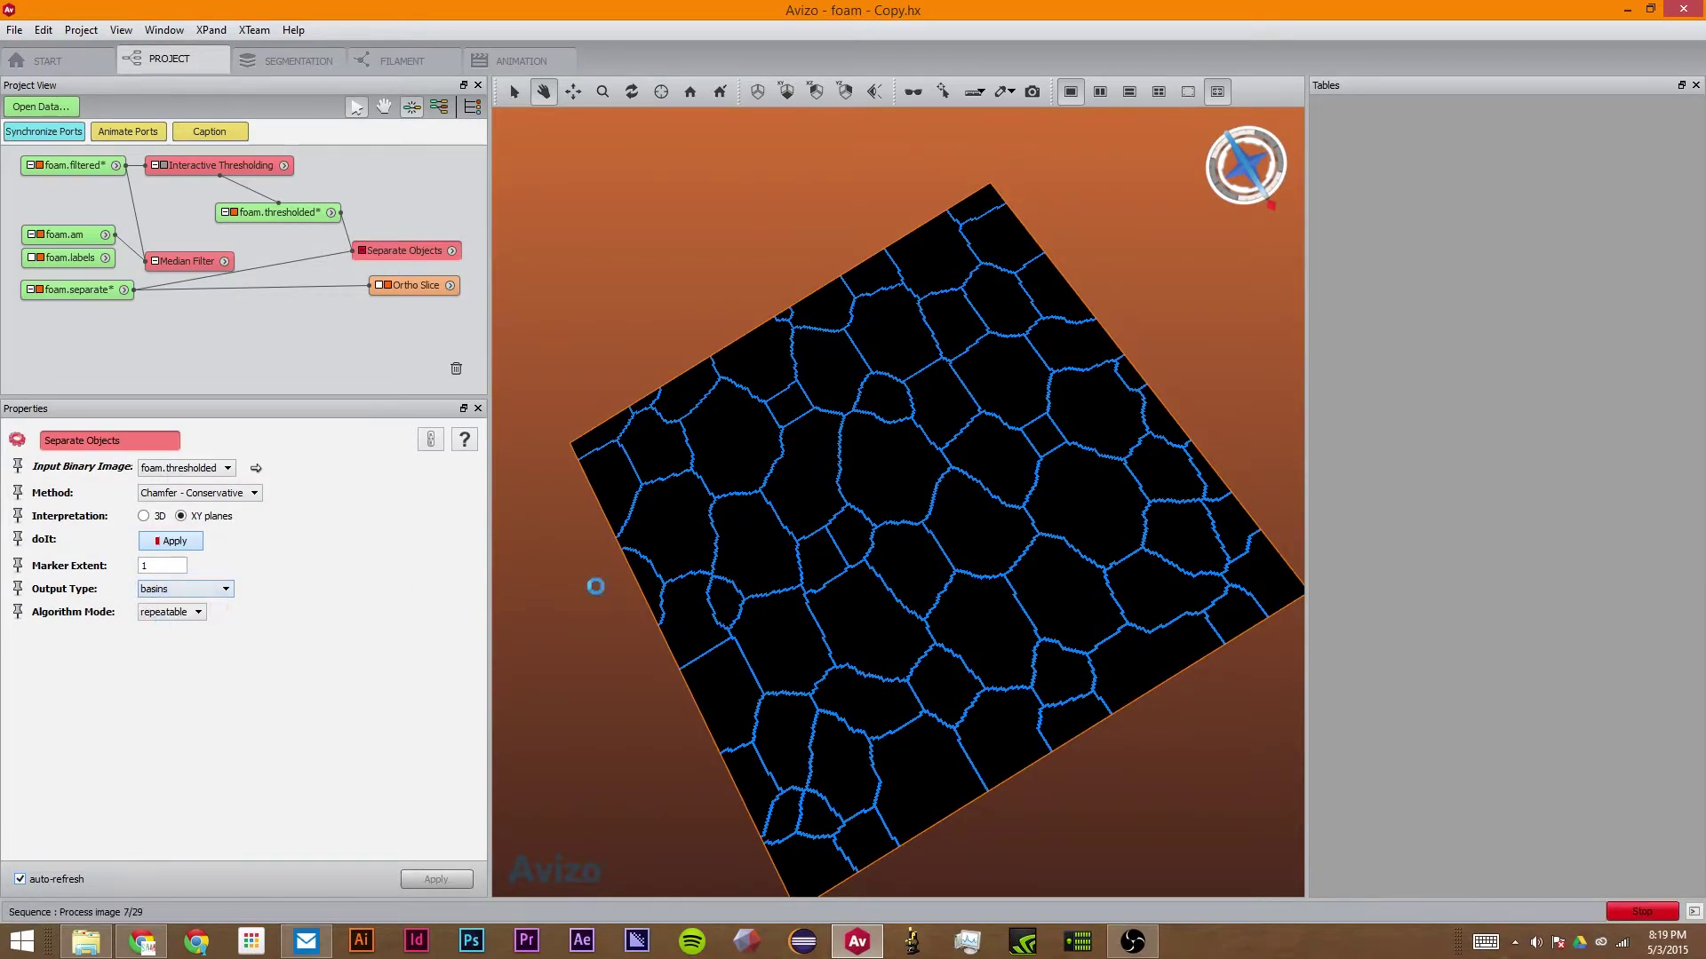
pyautogui.click(214, 589)
pyautogui.click(180, 639)
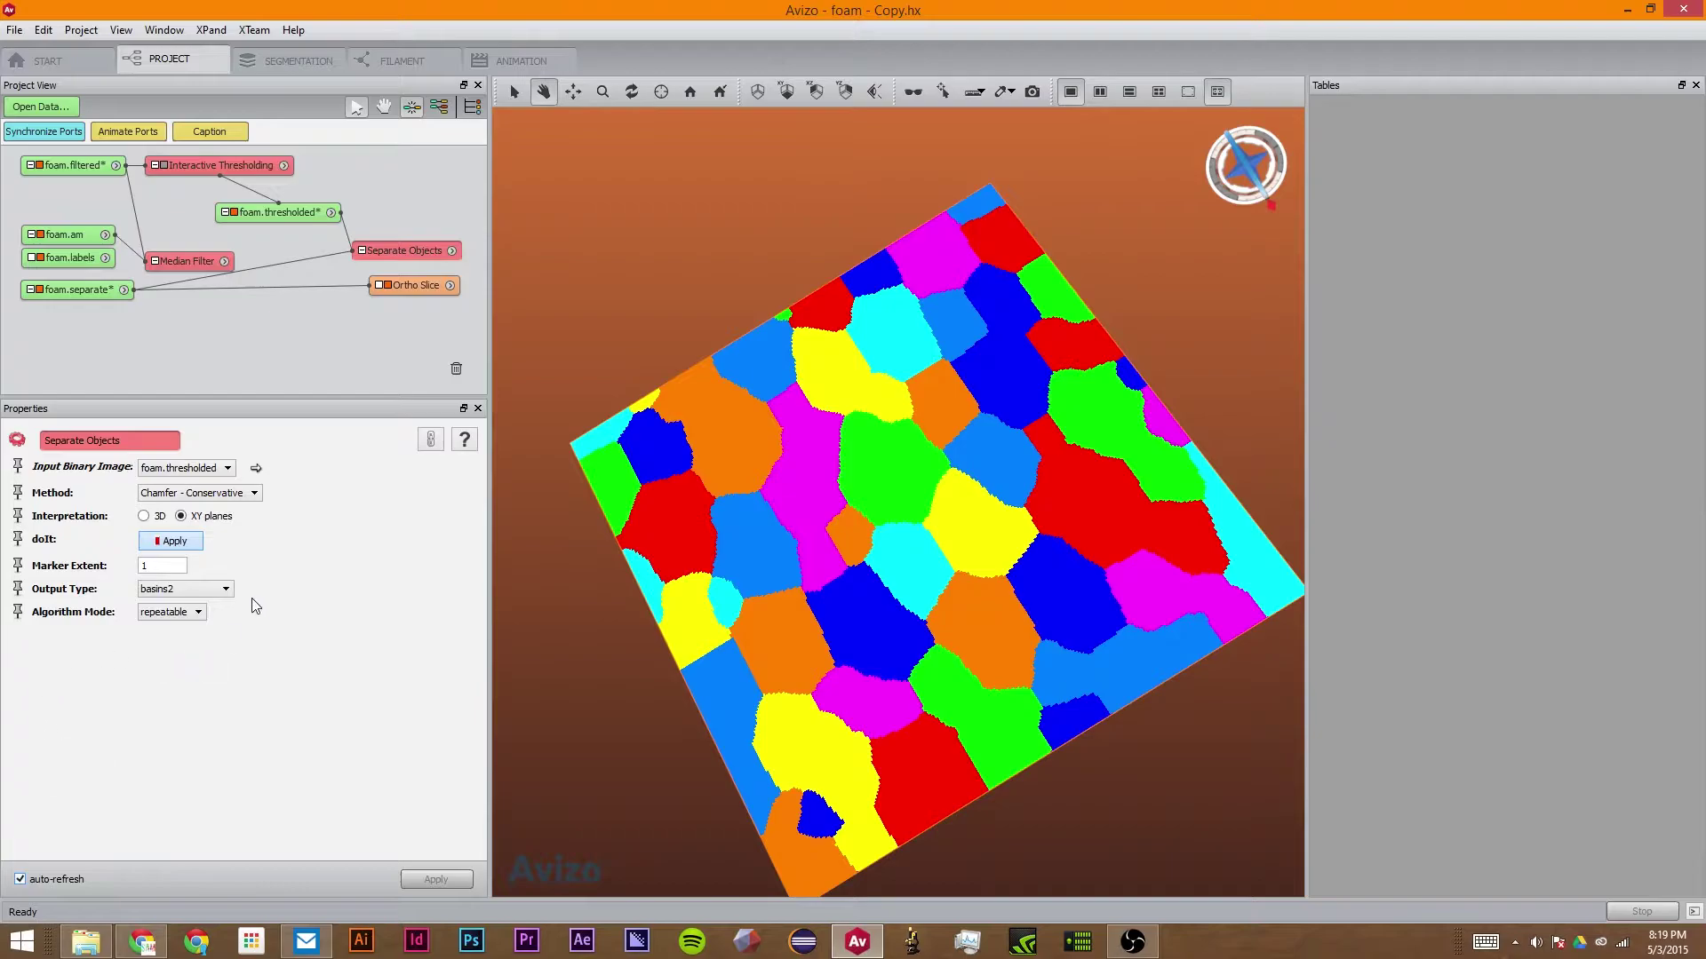
pyautogui.click(200, 589)
pyautogui.click(197, 651)
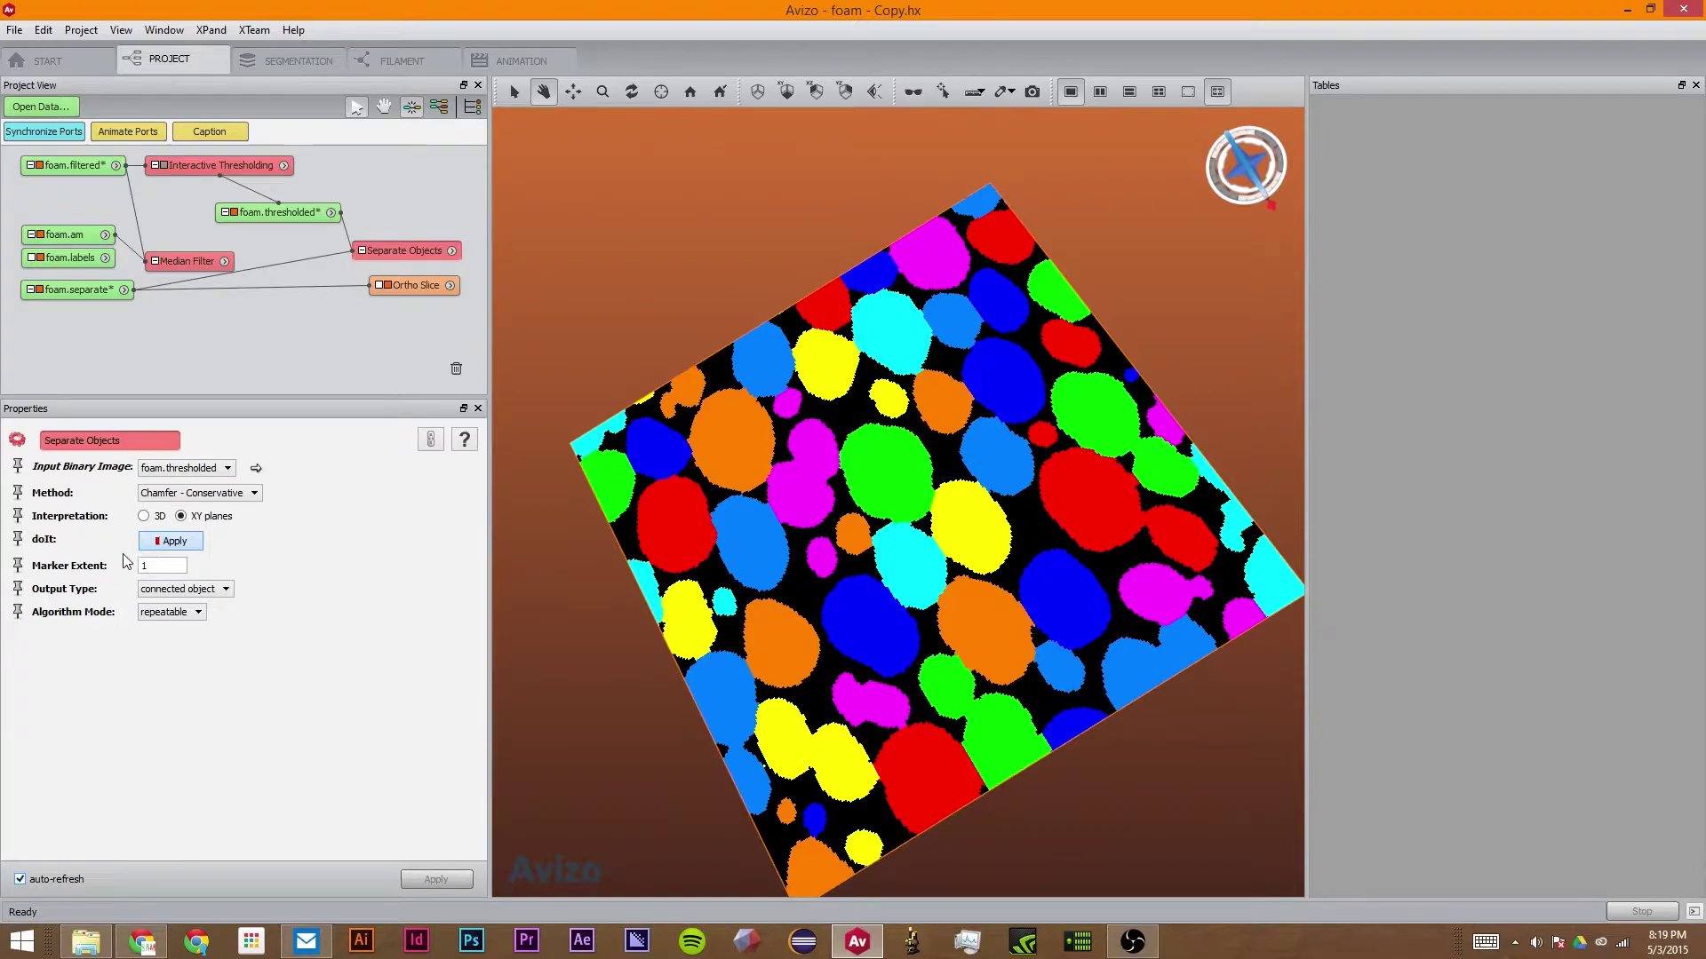
pyautogui.click(183, 589)
pyautogui.click(169, 601)
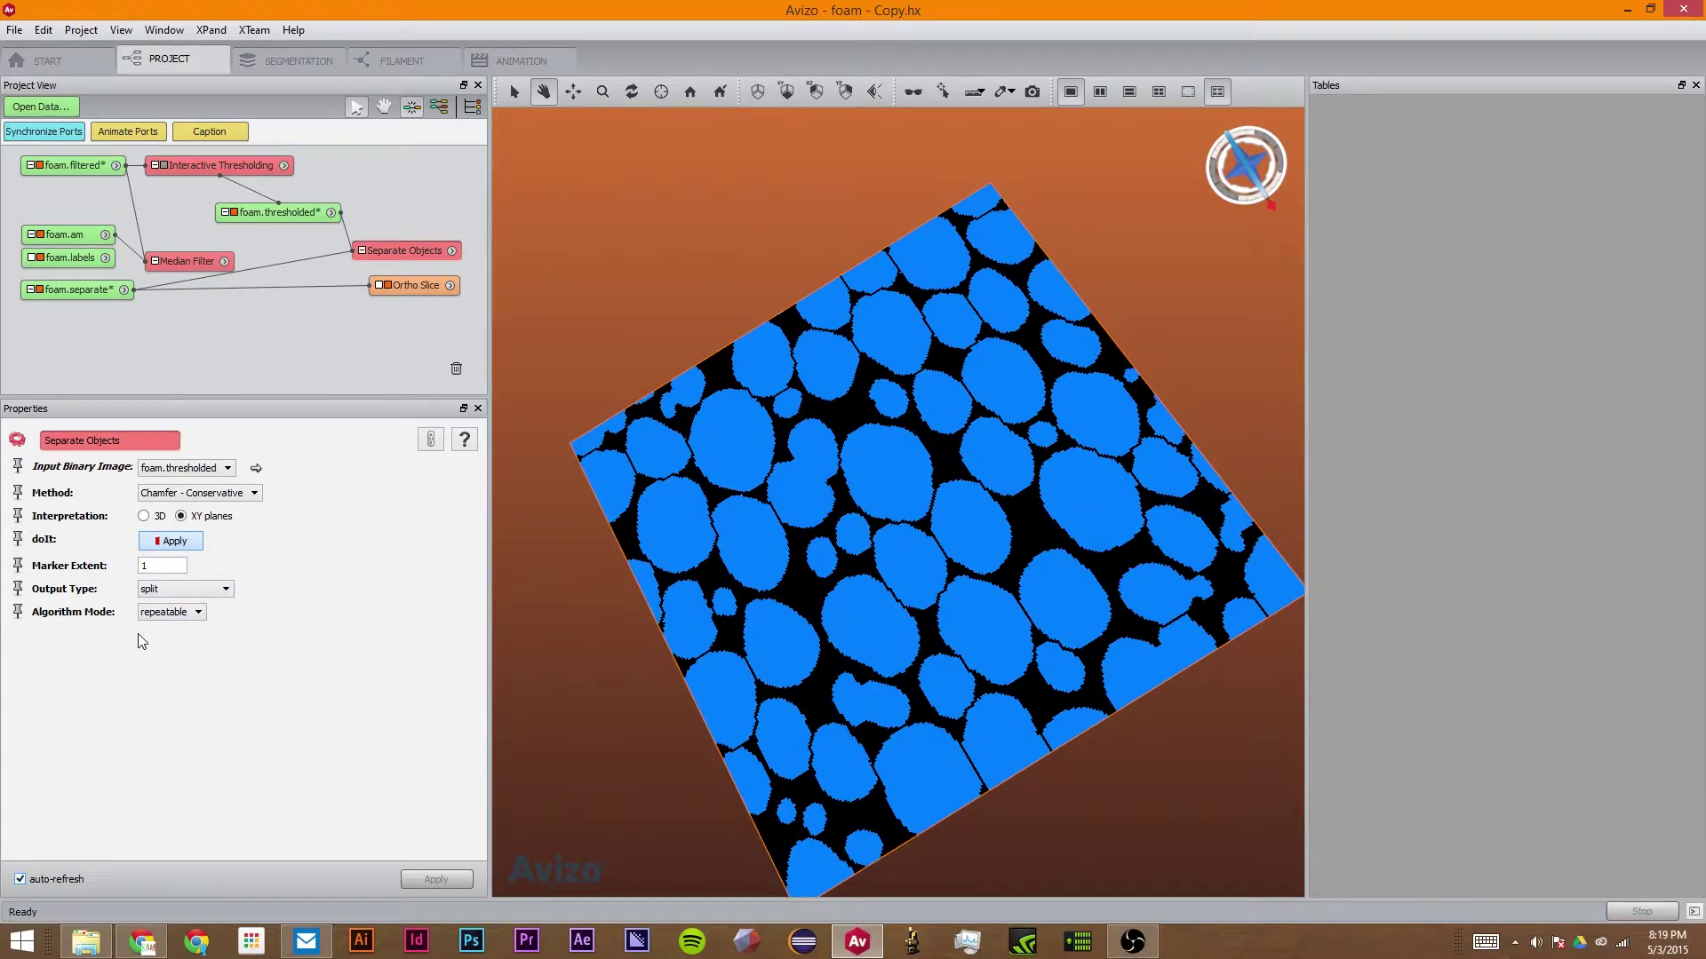
# Recompute the separation with Marker Extent 4 and 3D interpretation.
pyautogui.click(177, 612)
pyautogui.click(283, 607)
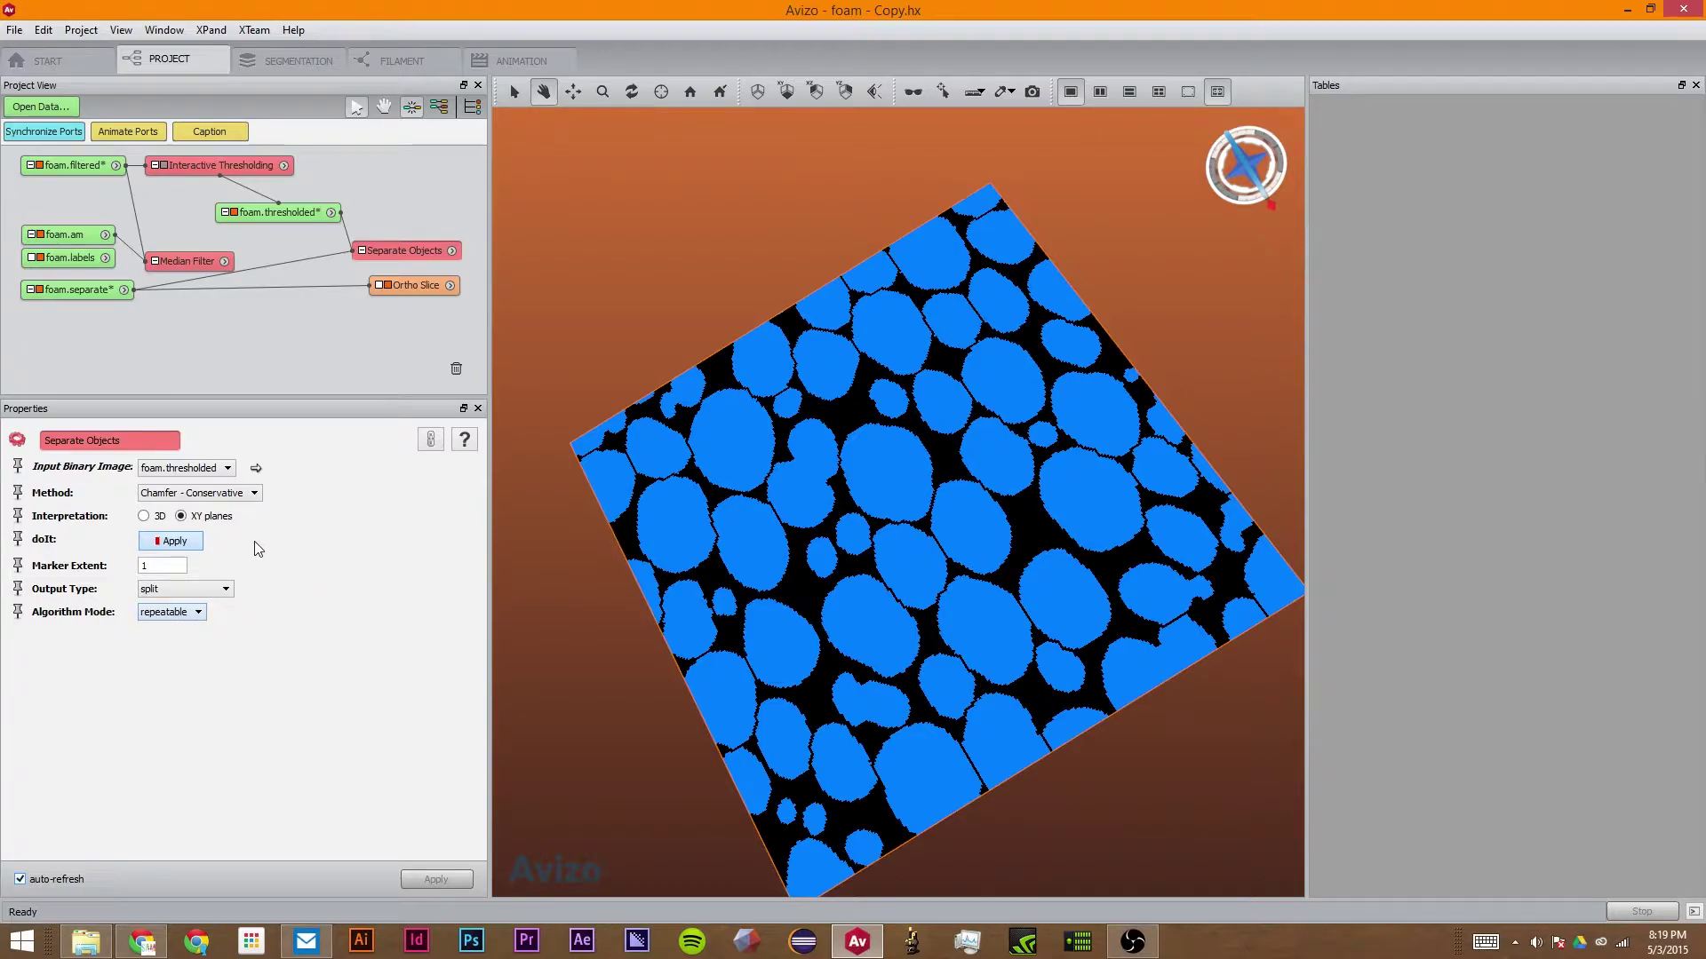
pyautogui.doubleClick(170, 567)
pyautogui.write('4')
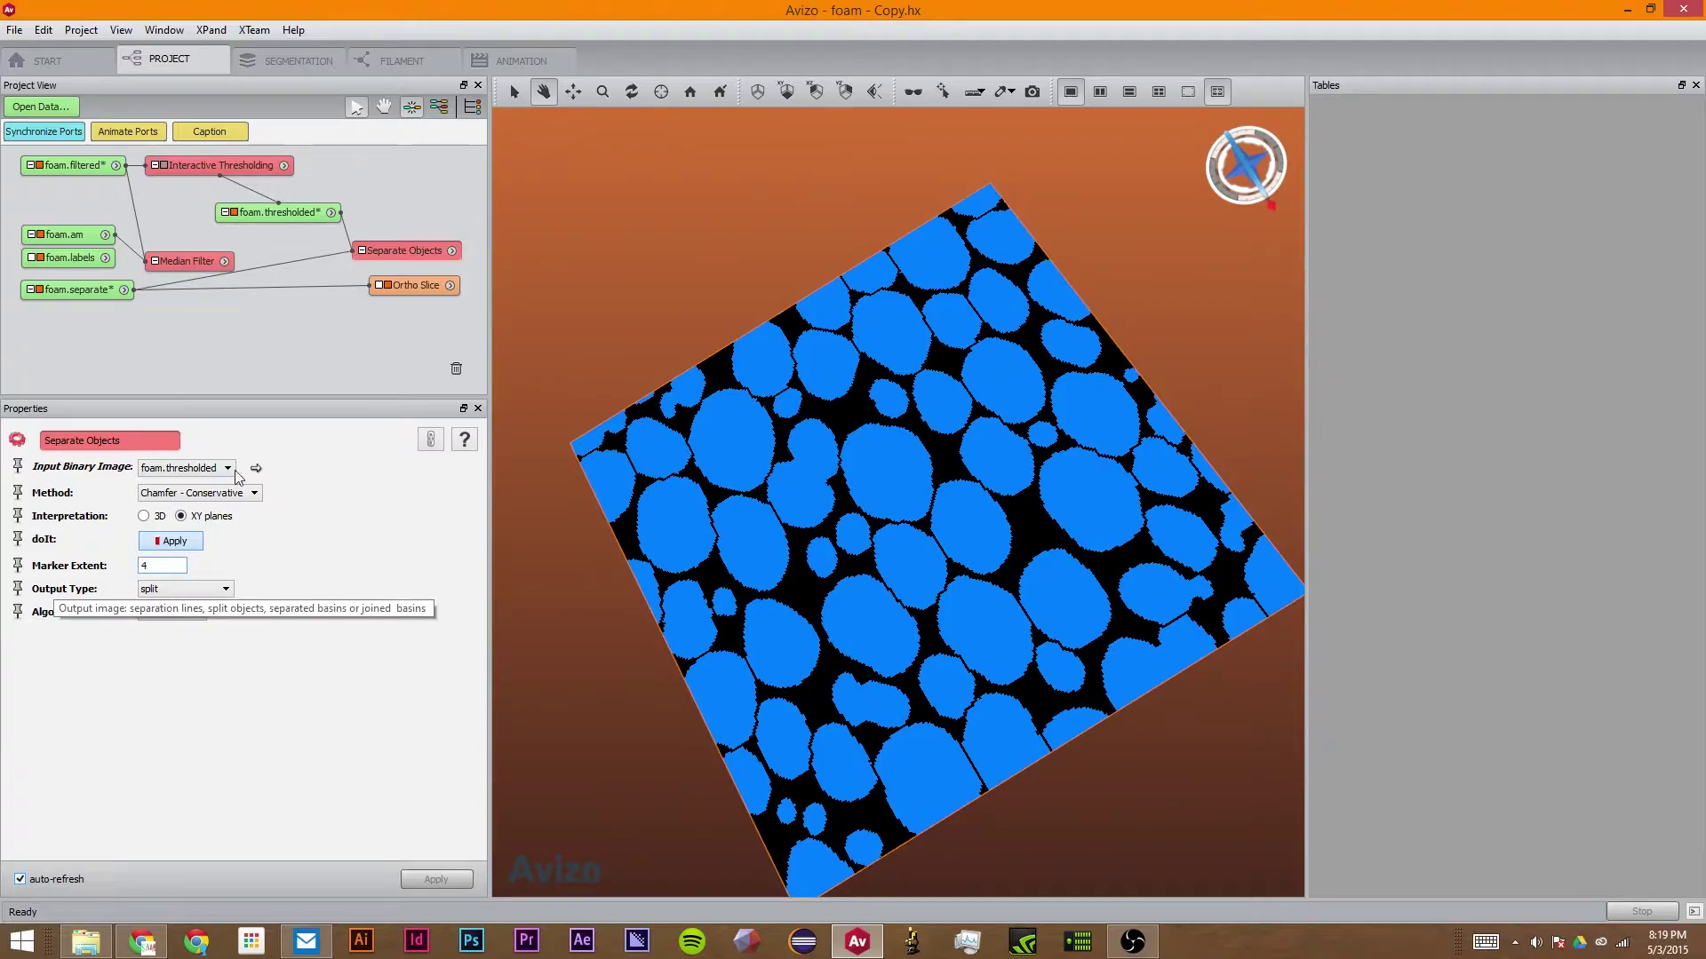
pyautogui.click(165, 539)
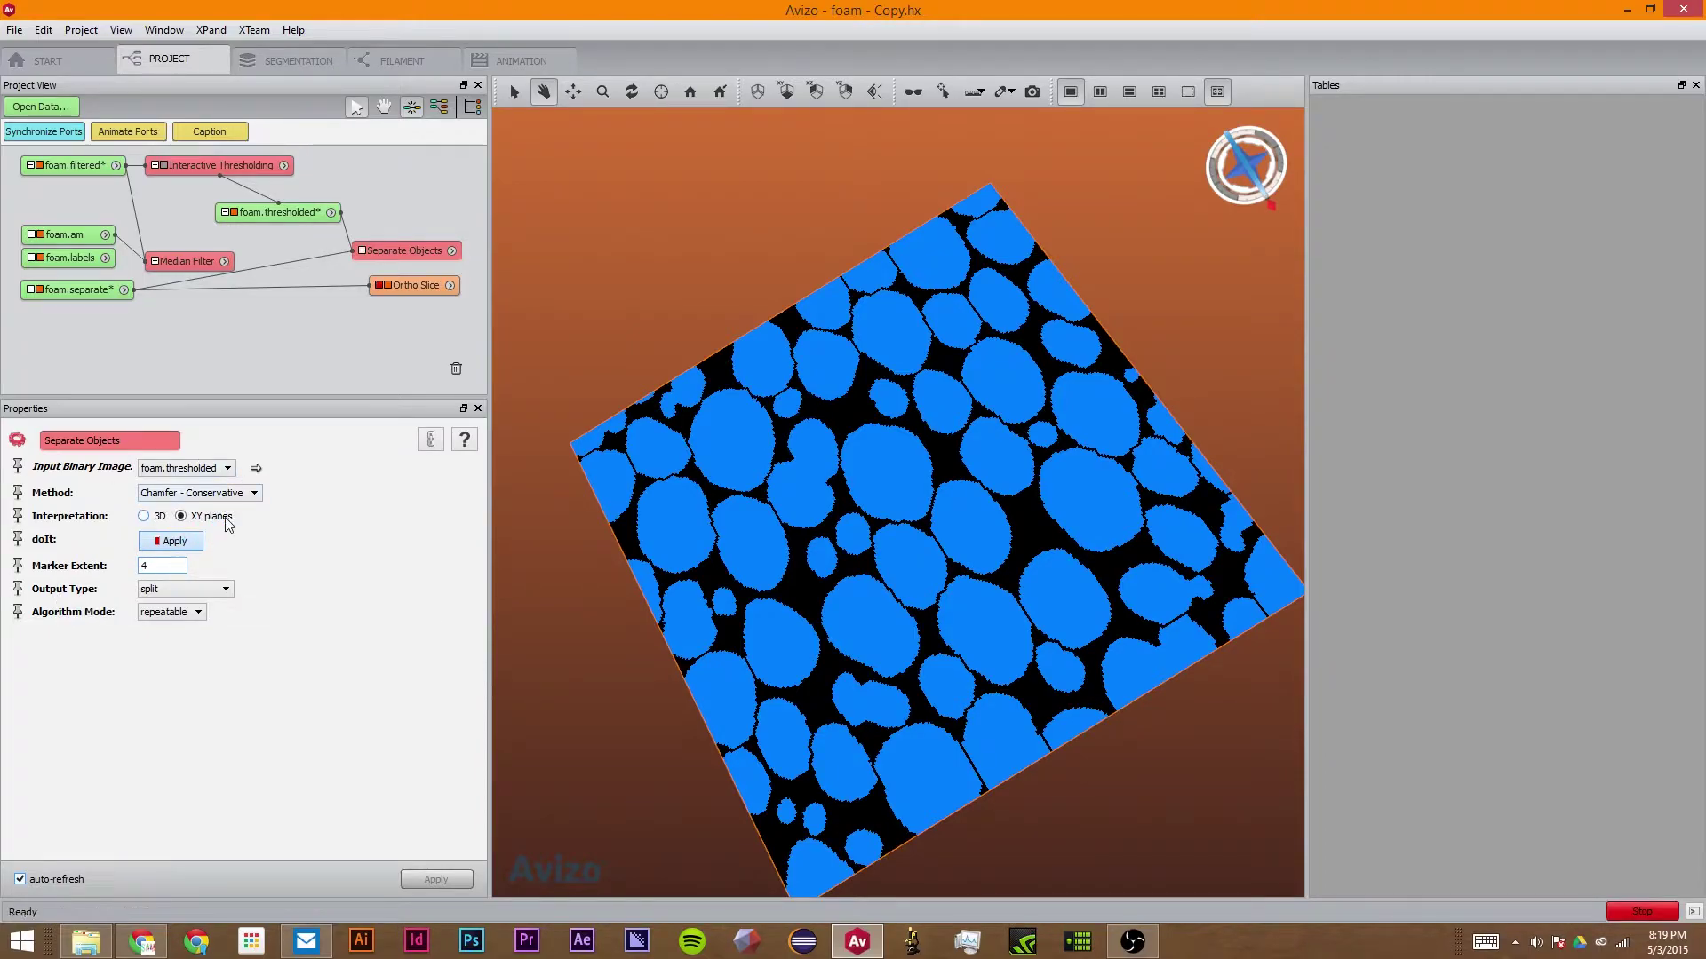
pyautogui.click(144, 517)
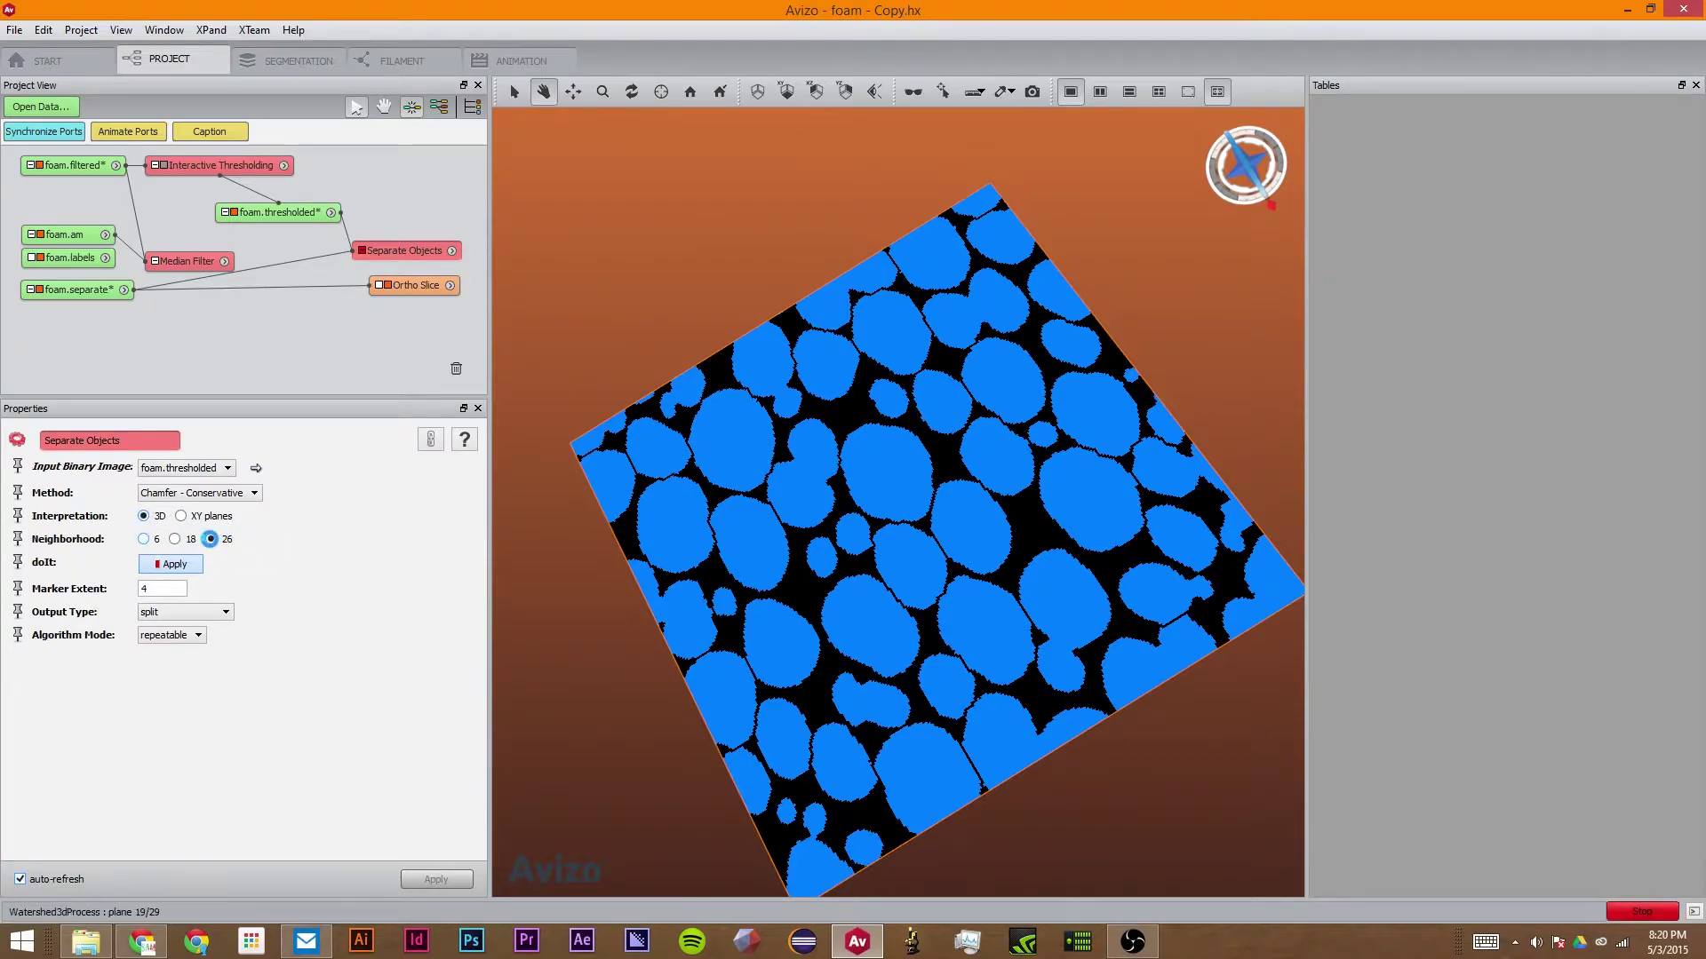
# Show slice 16 of the separated foam in the Ortho Slice.
pyautogui.moveTo(1147, 601); pyautogui.dragTo(349, 590)
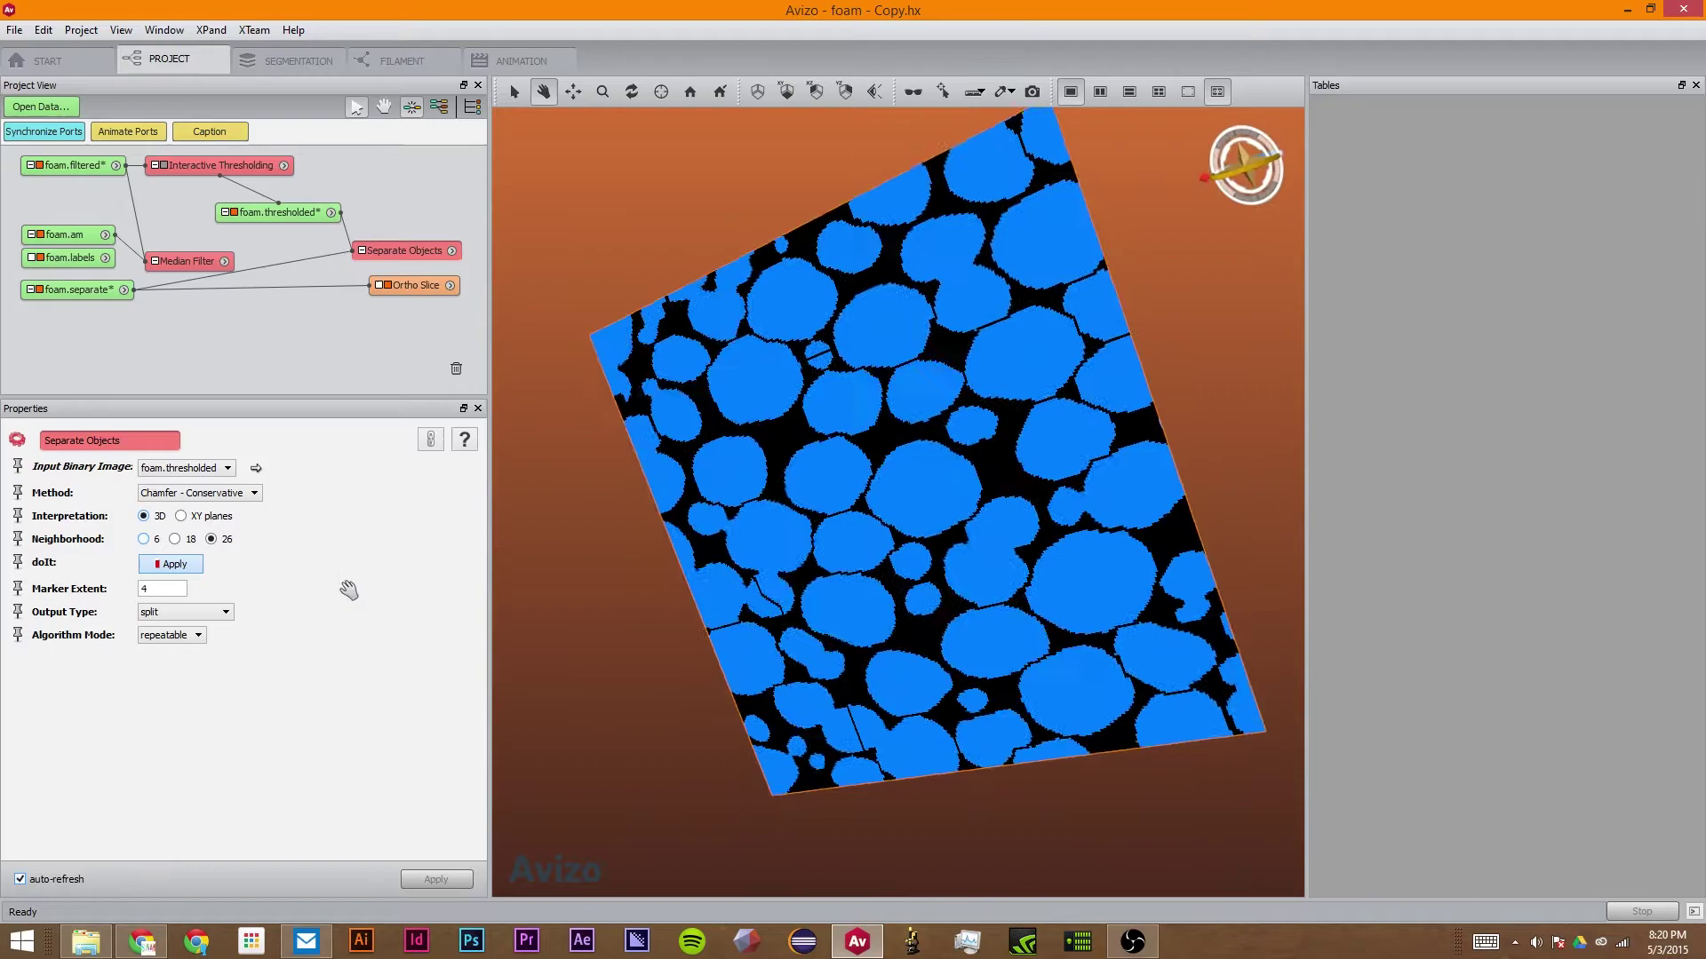
pyautogui.click(412, 285)
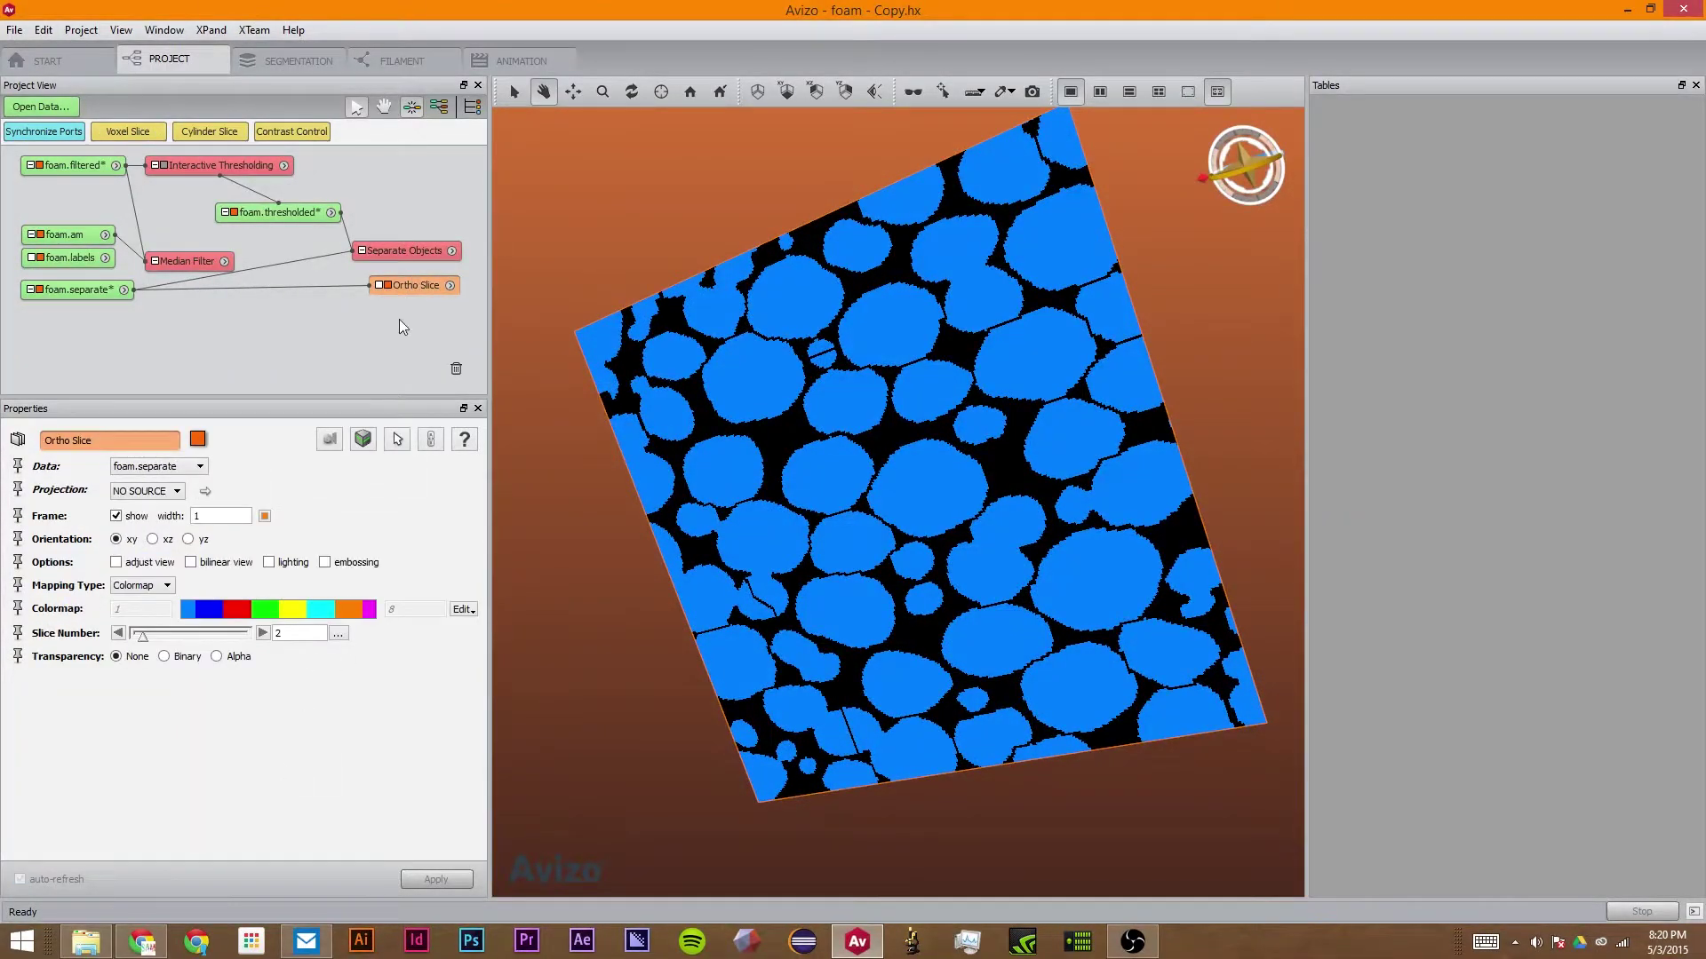
pyautogui.click(213, 633)
pyautogui.moveTo(1142, 571); pyautogui.dragTo(190, 788)
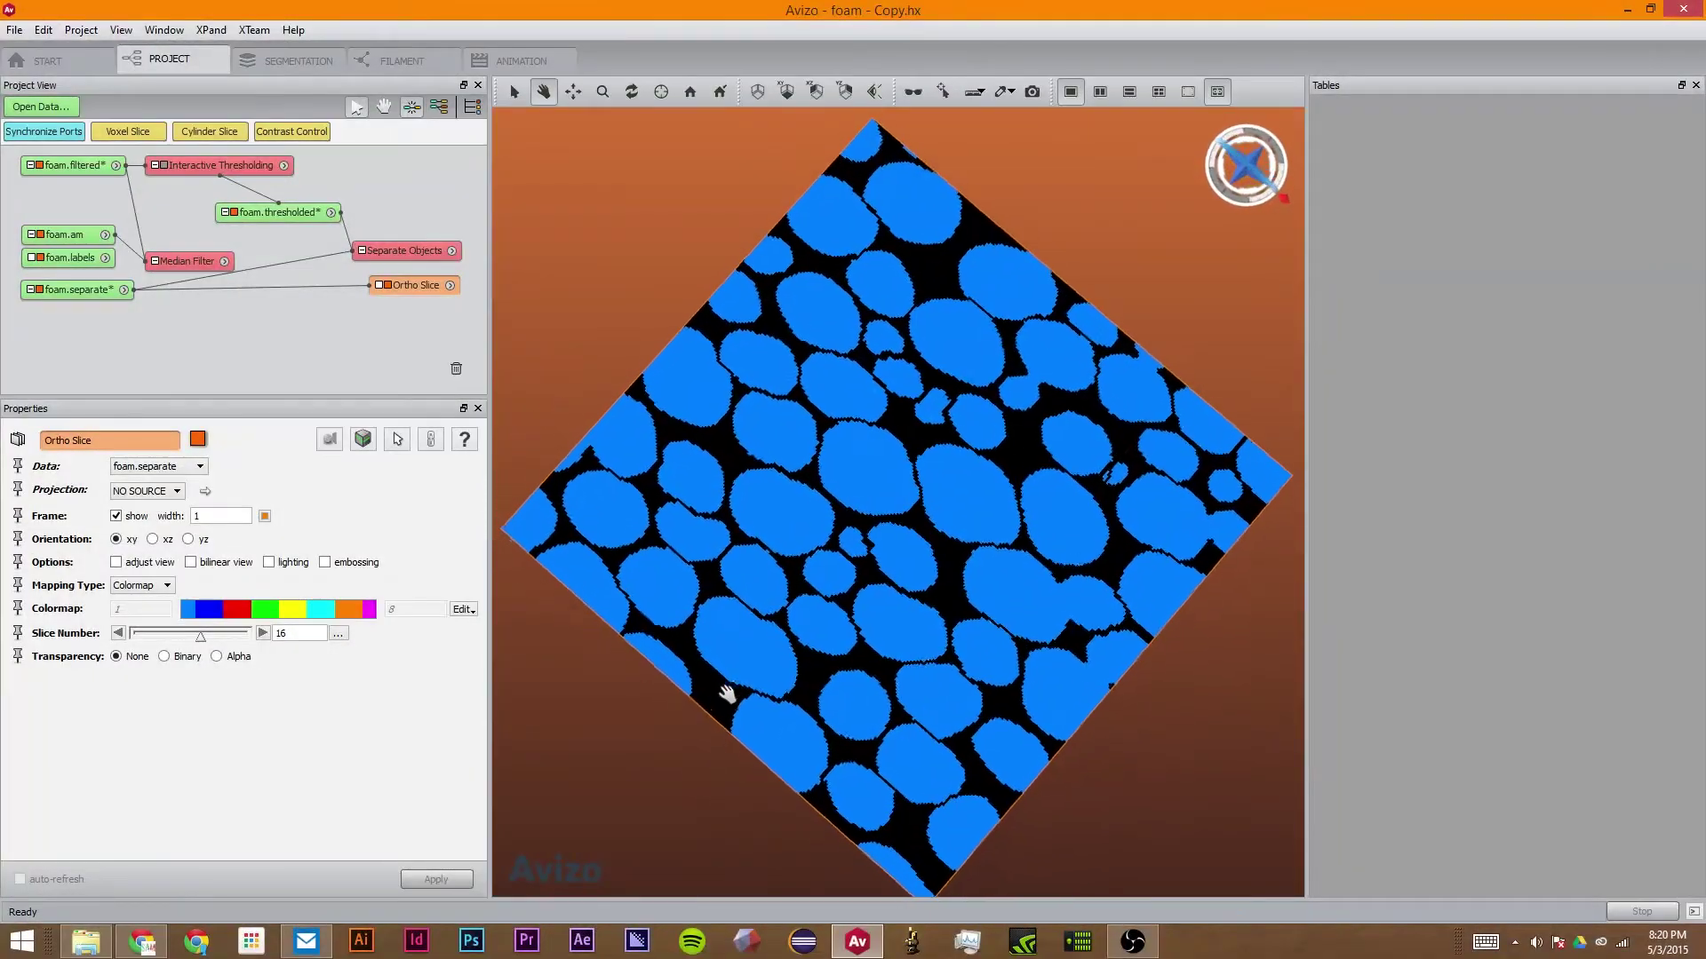
# Attach a Label Analysis module to foam.separate.
pyautogui.click(100, 288)
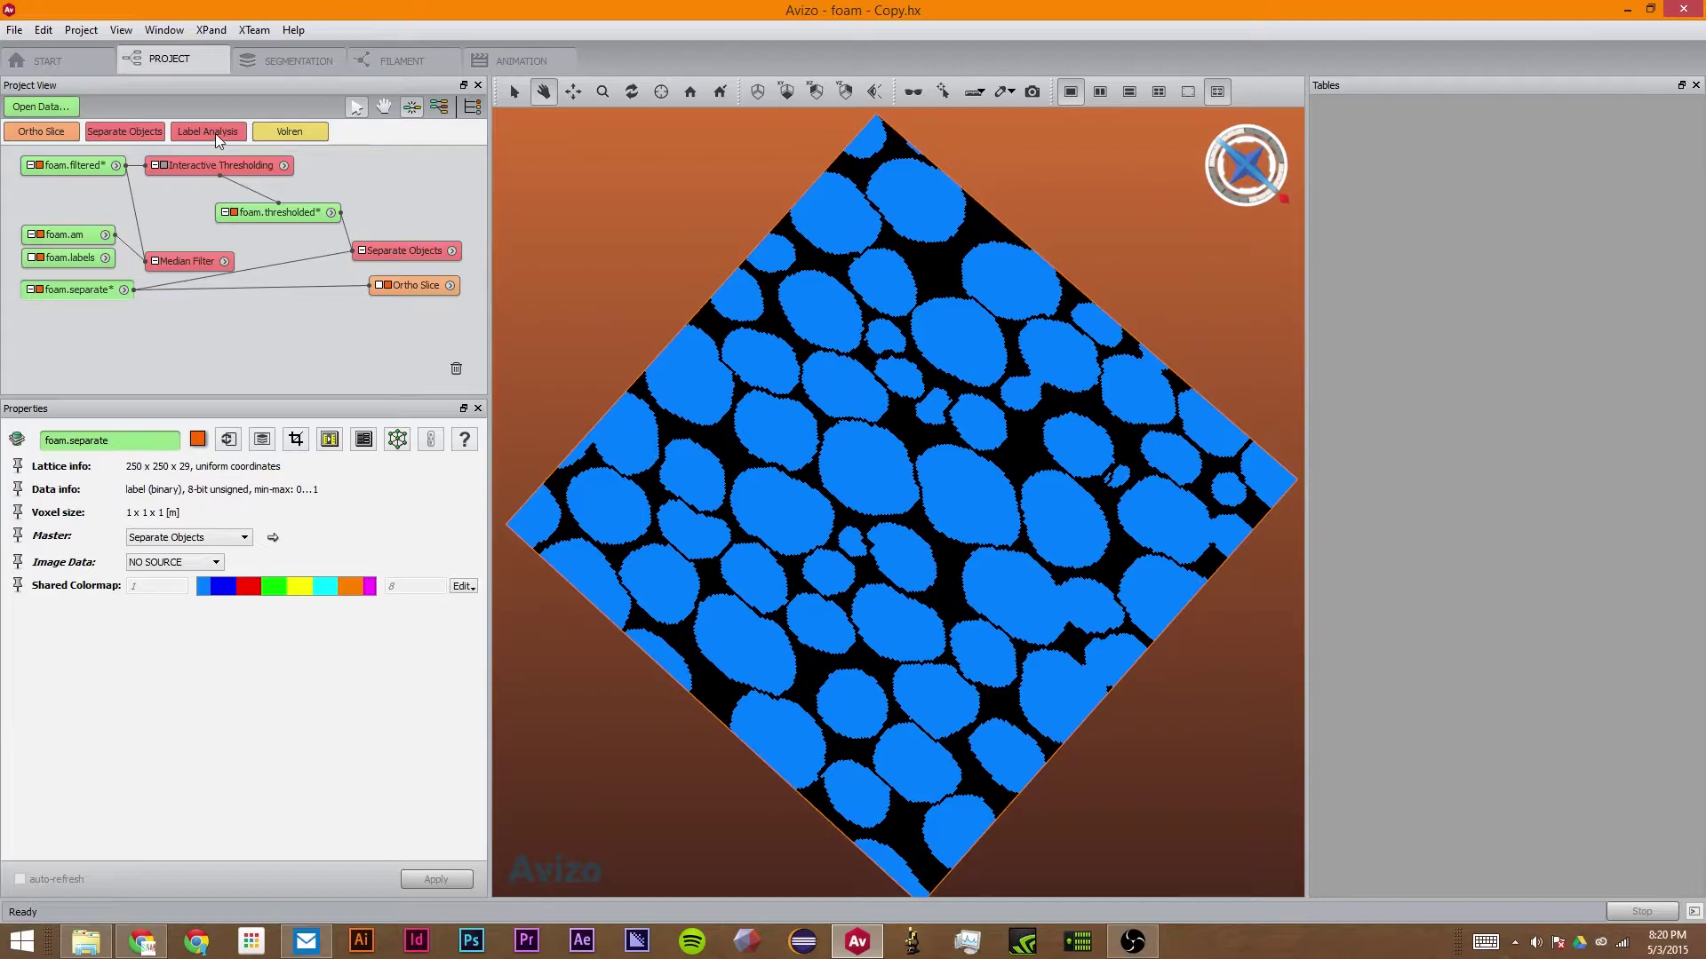
pyautogui.rightClick(83, 286)
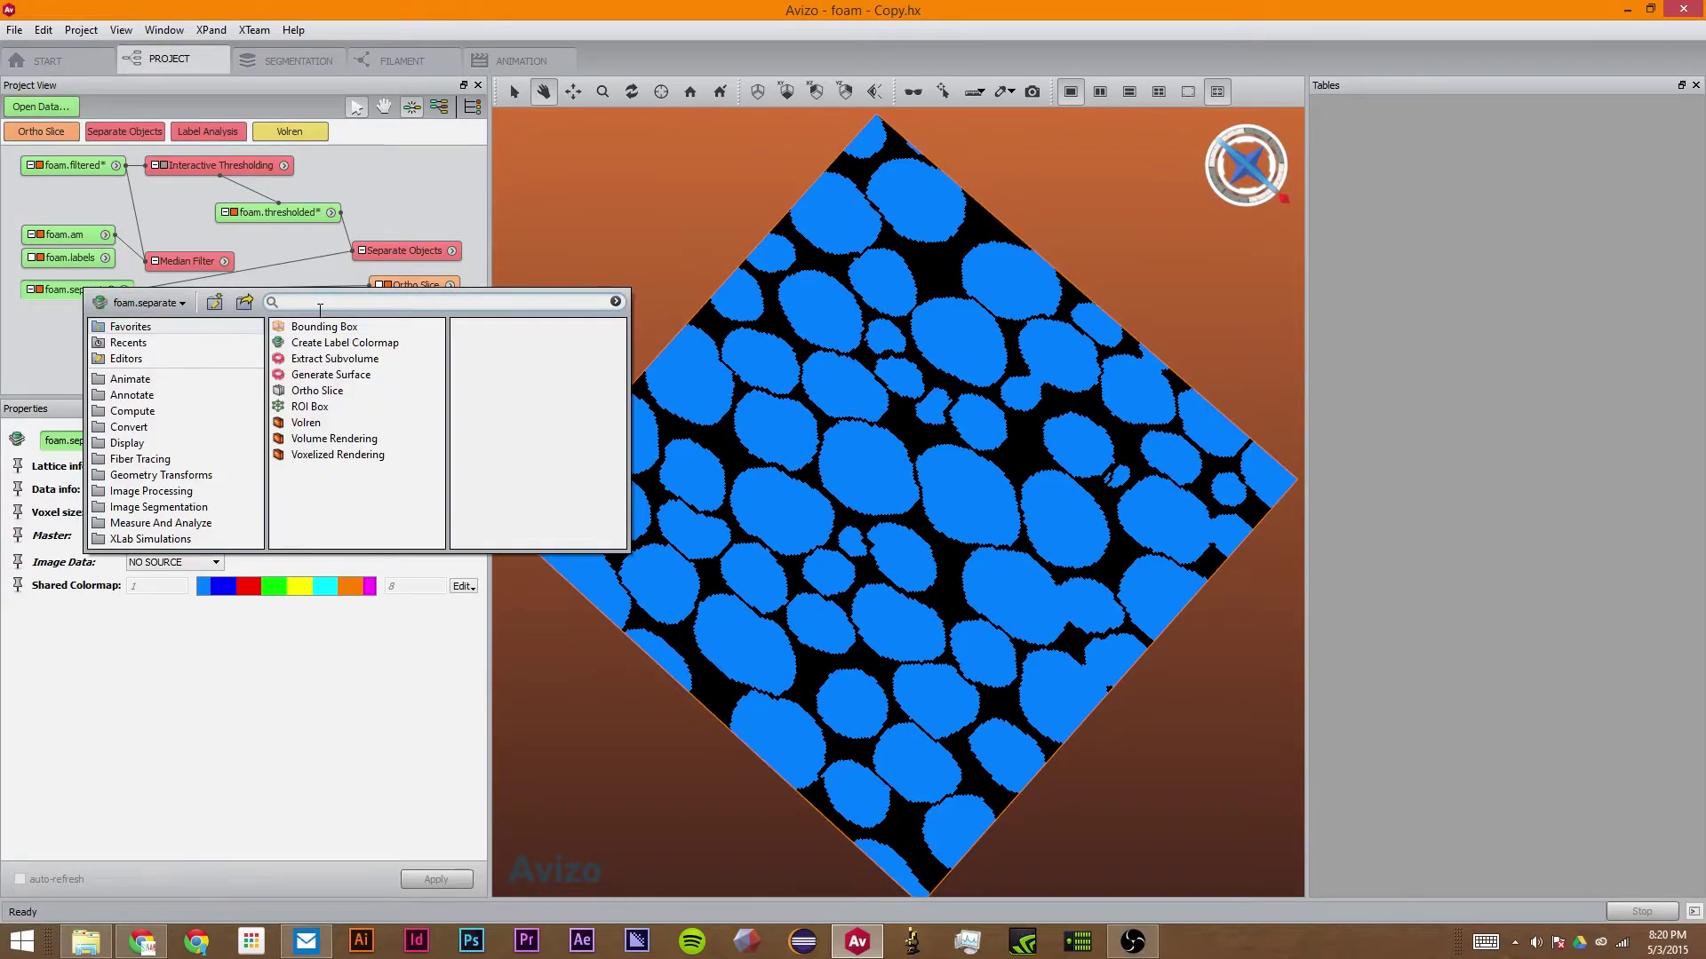
pyautogui.click(225, 180)
pyautogui.click(57, 290)
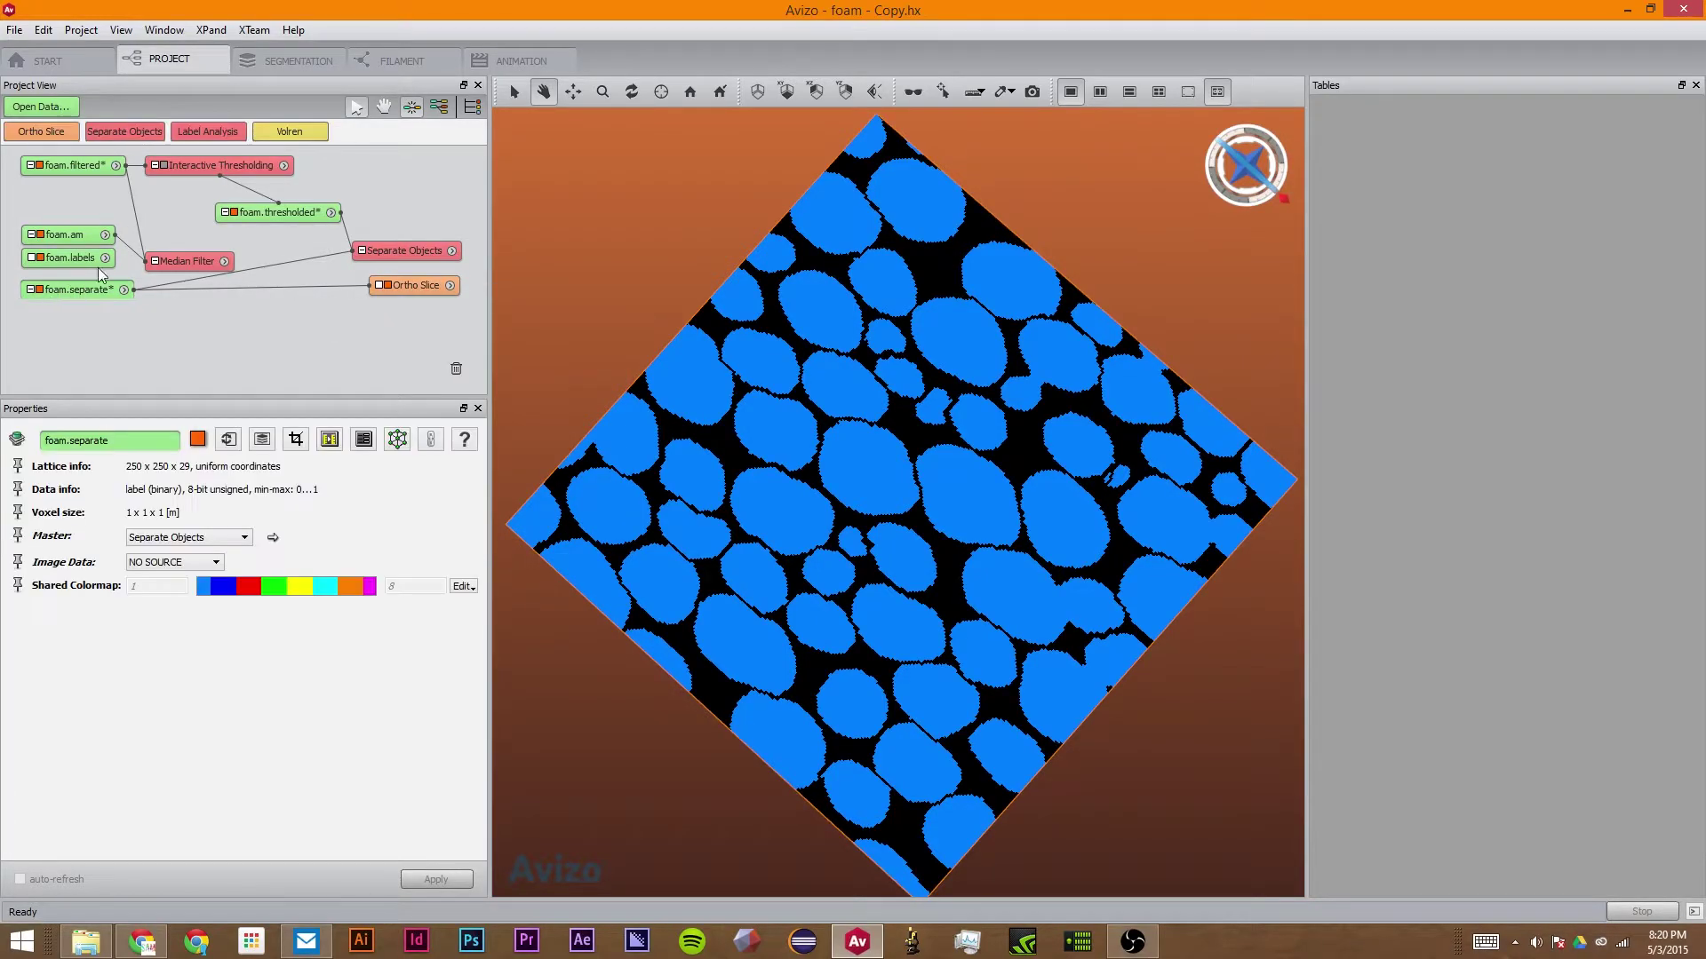
pyautogui.click(215, 132)
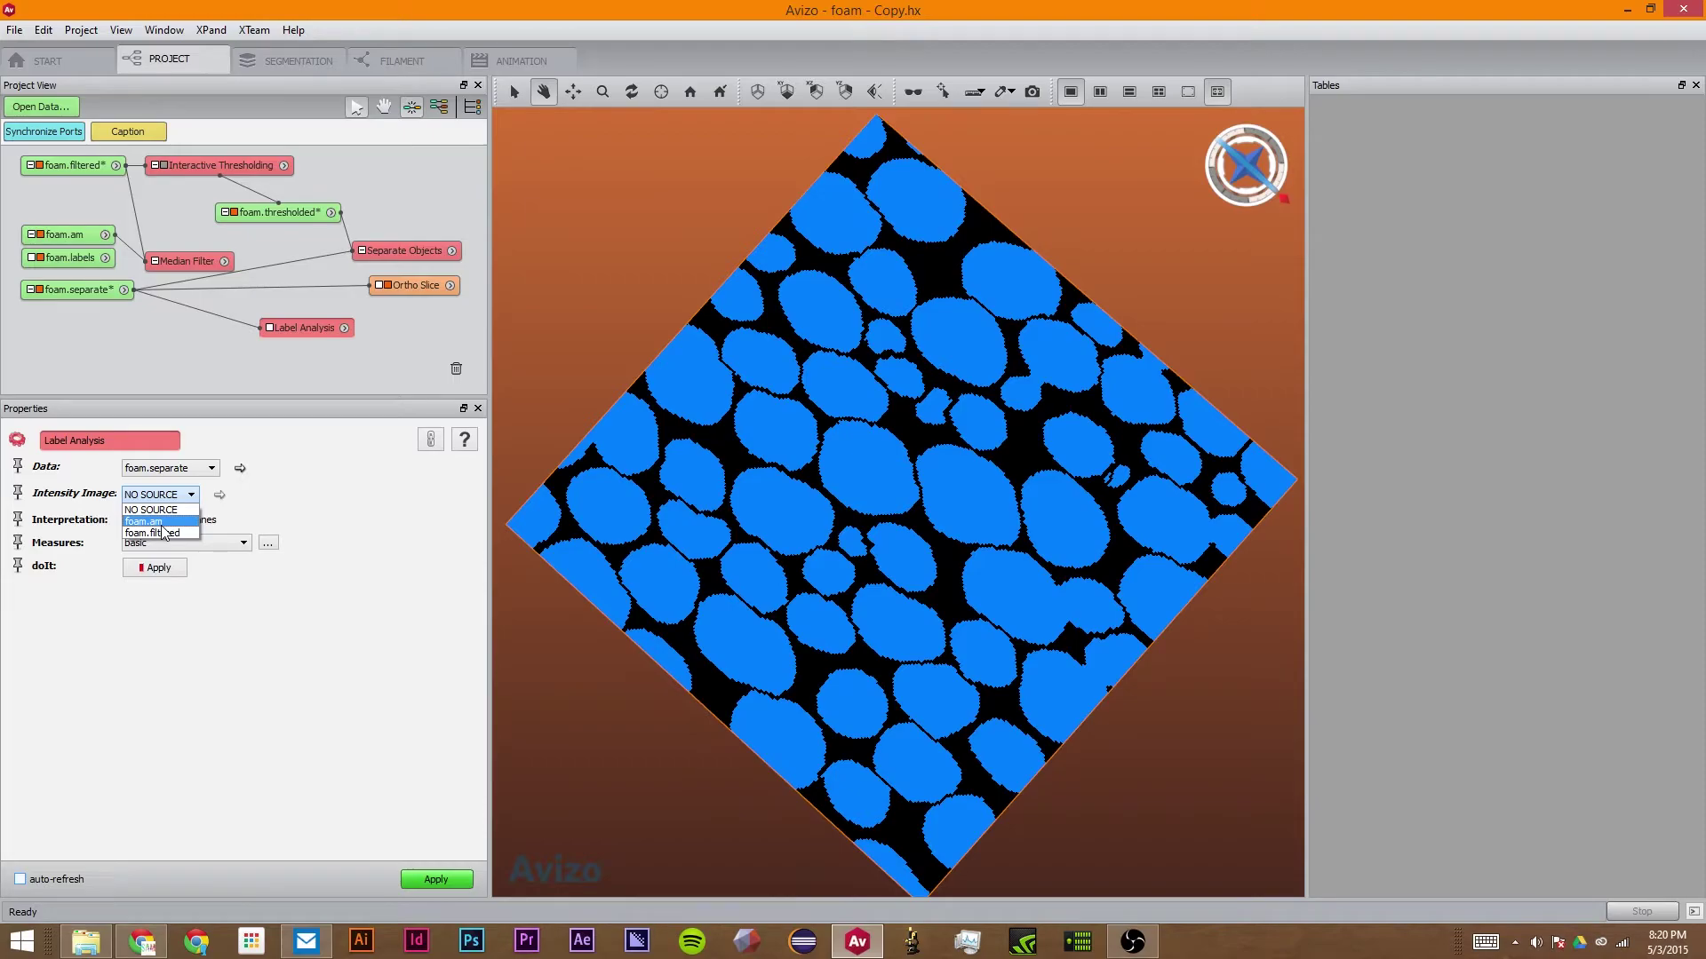
# Use foam.am as intensity image and keep 3D interpretation after comparing XY planes.
pyautogui.click(162, 525)
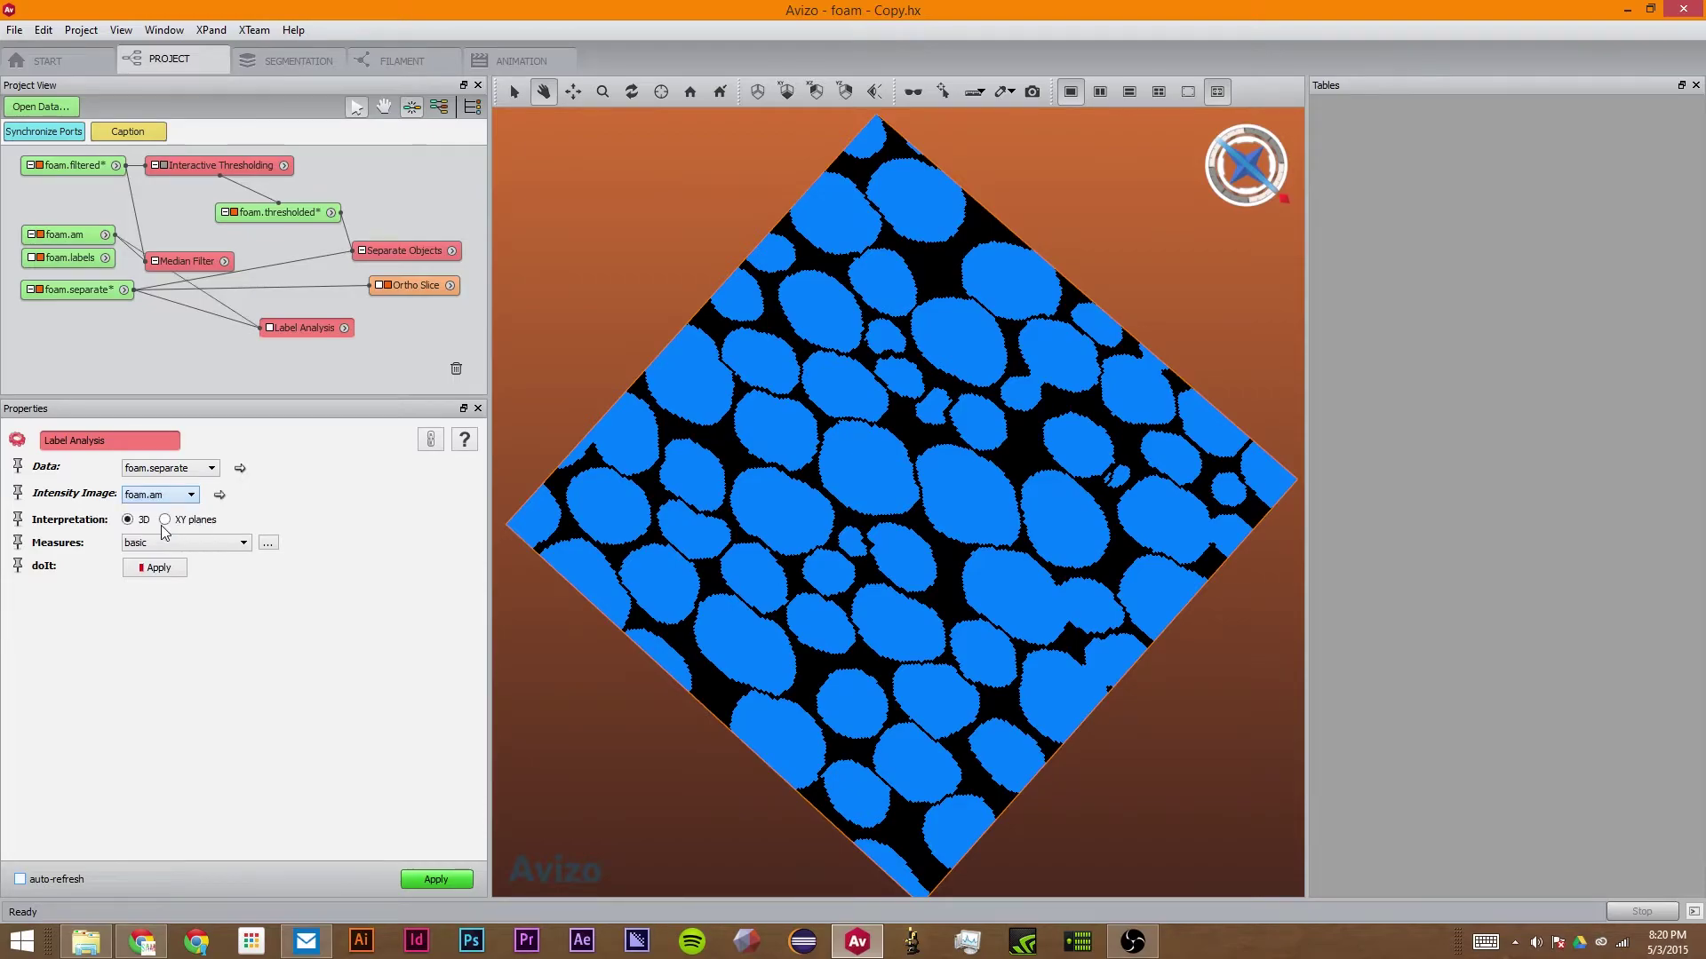
pyautogui.click(166, 520)
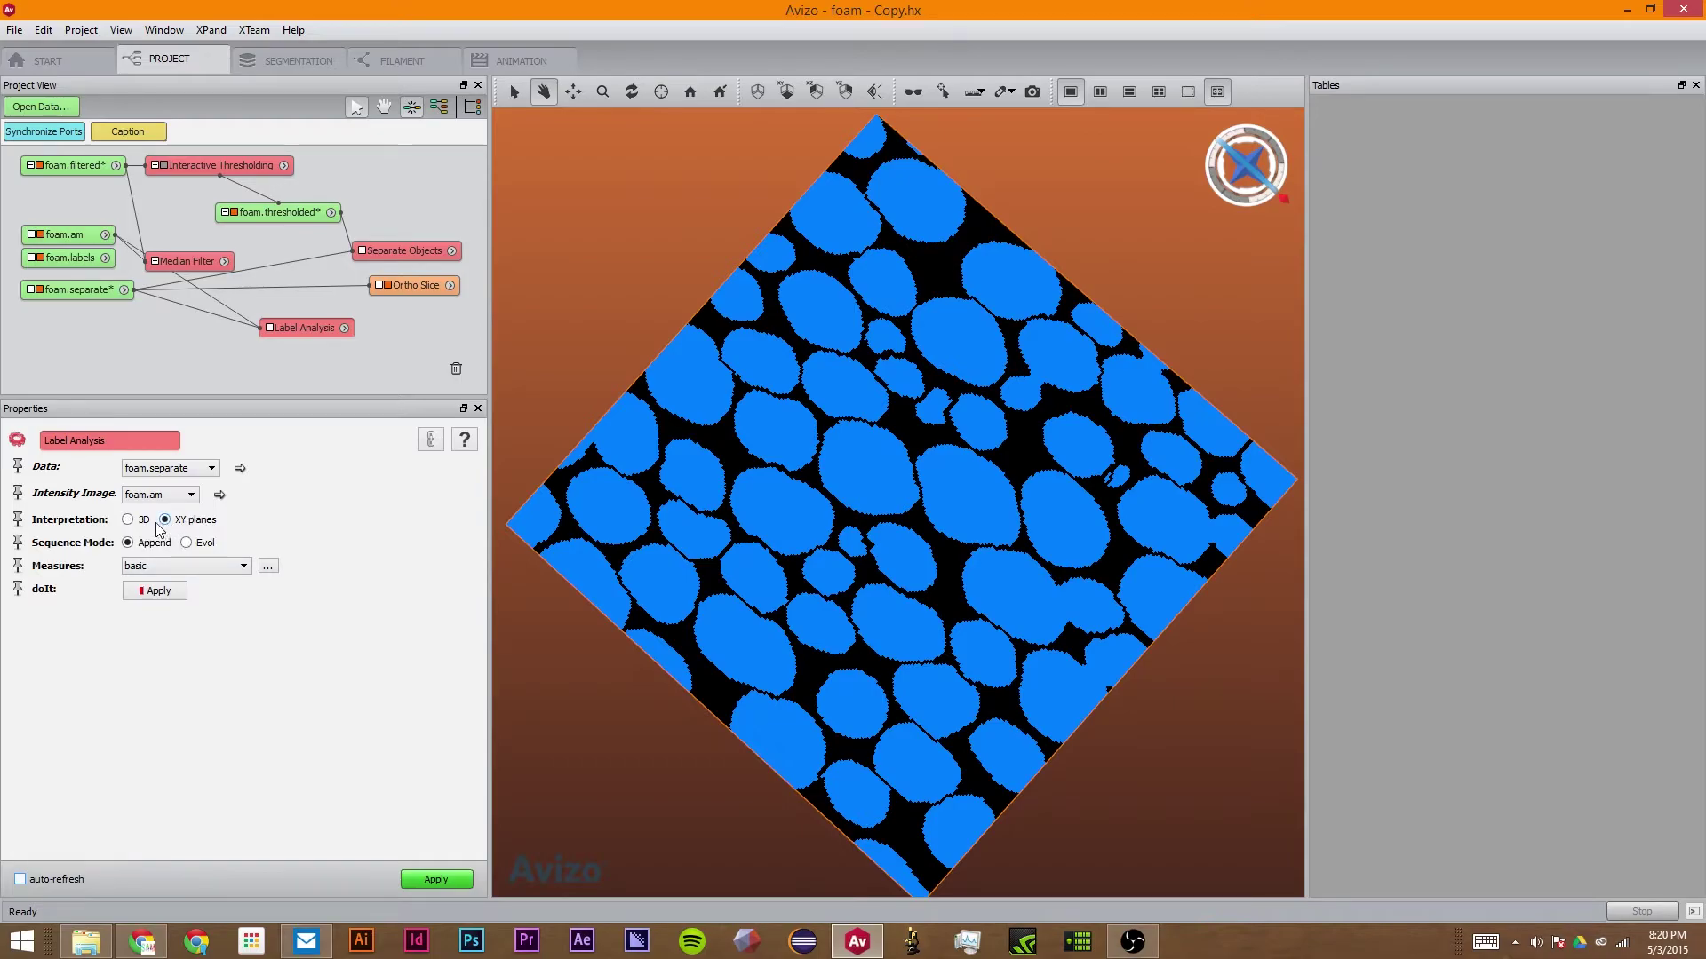
pyautogui.click(139, 522)
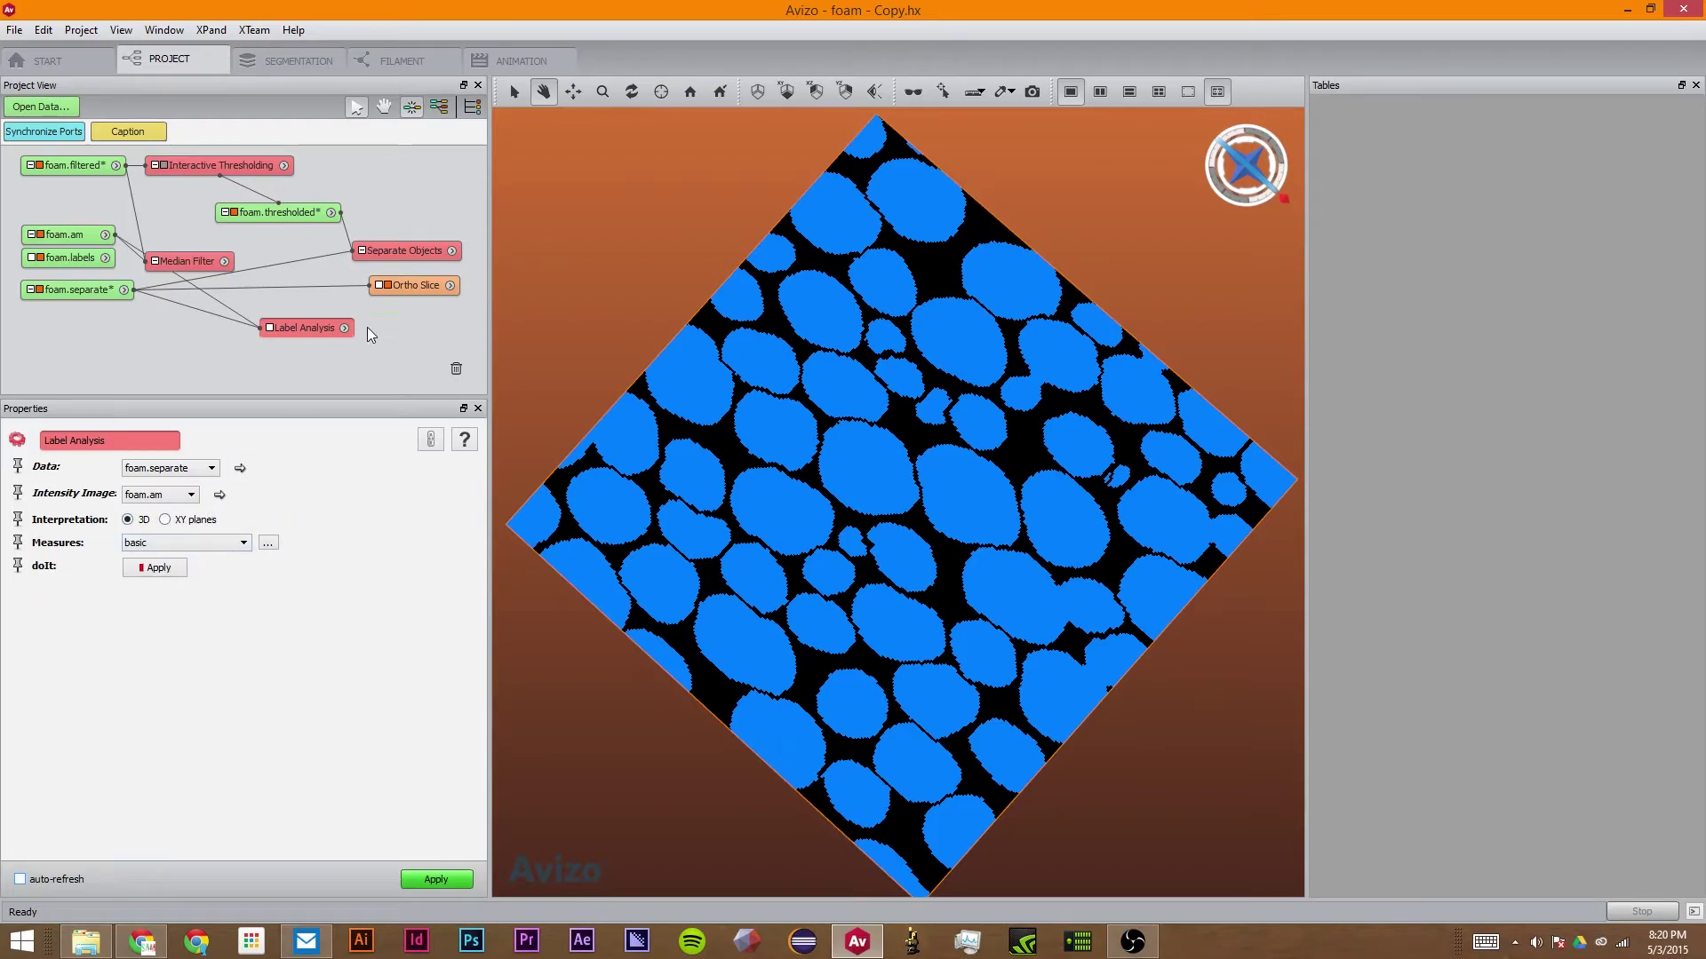
pyautogui.click(166, 521)
pyautogui.click(139, 520)
pyautogui.click(213, 520)
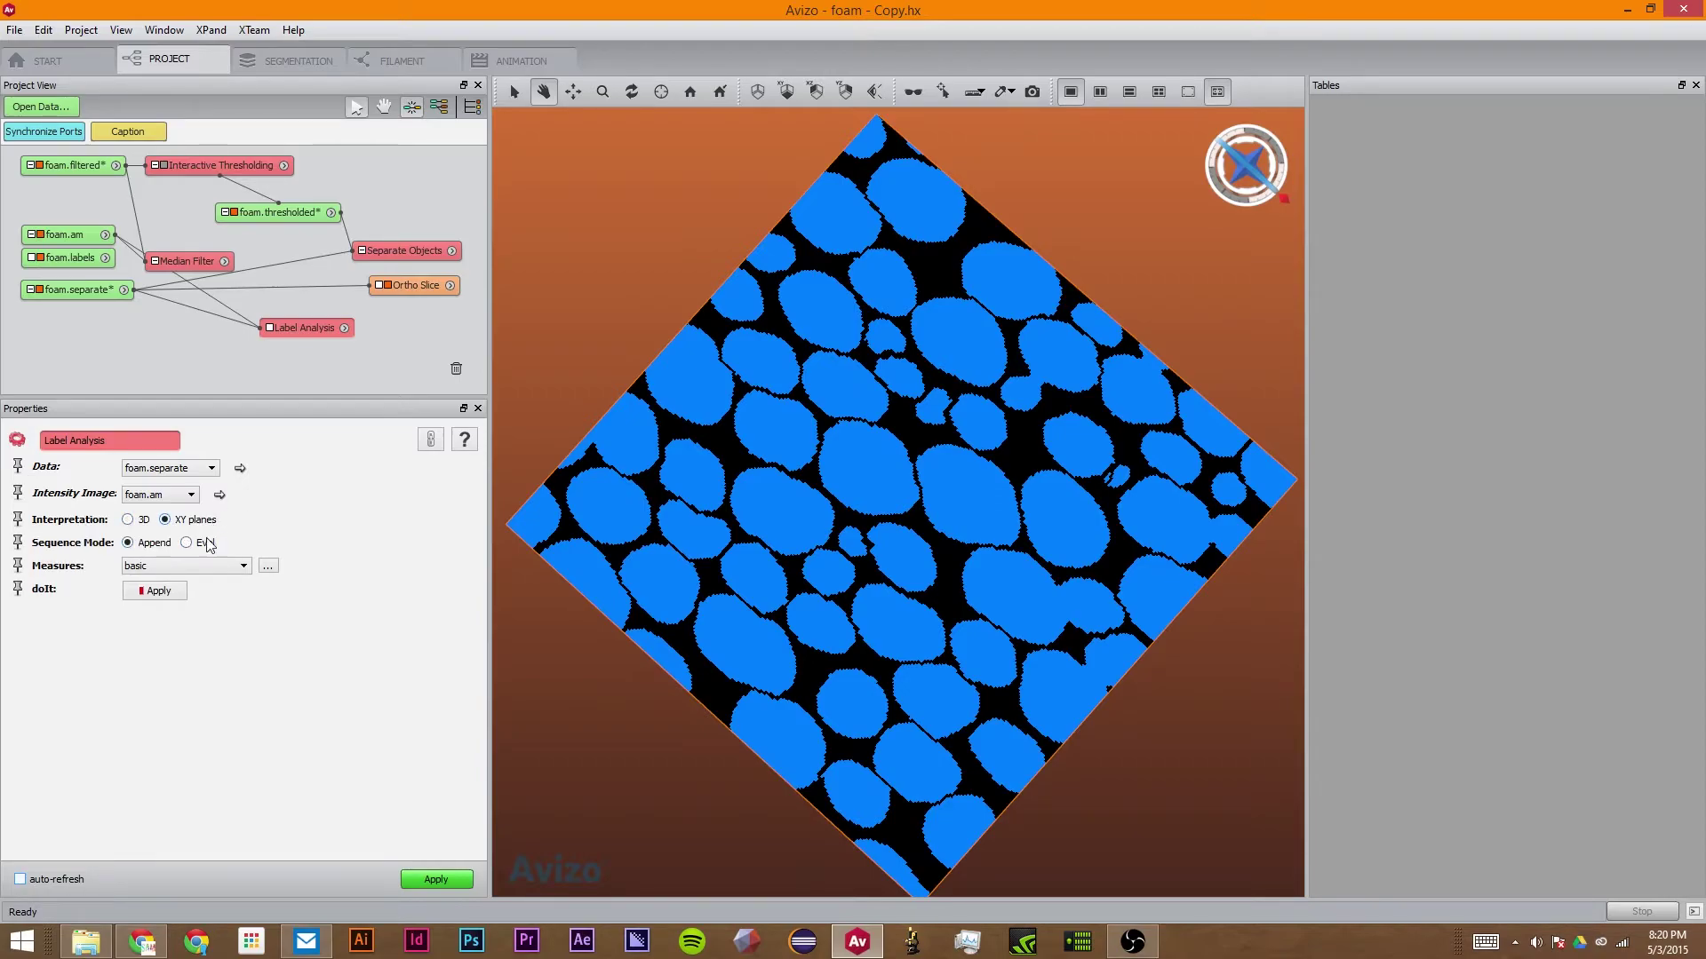
pyautogui.click(144, 520)
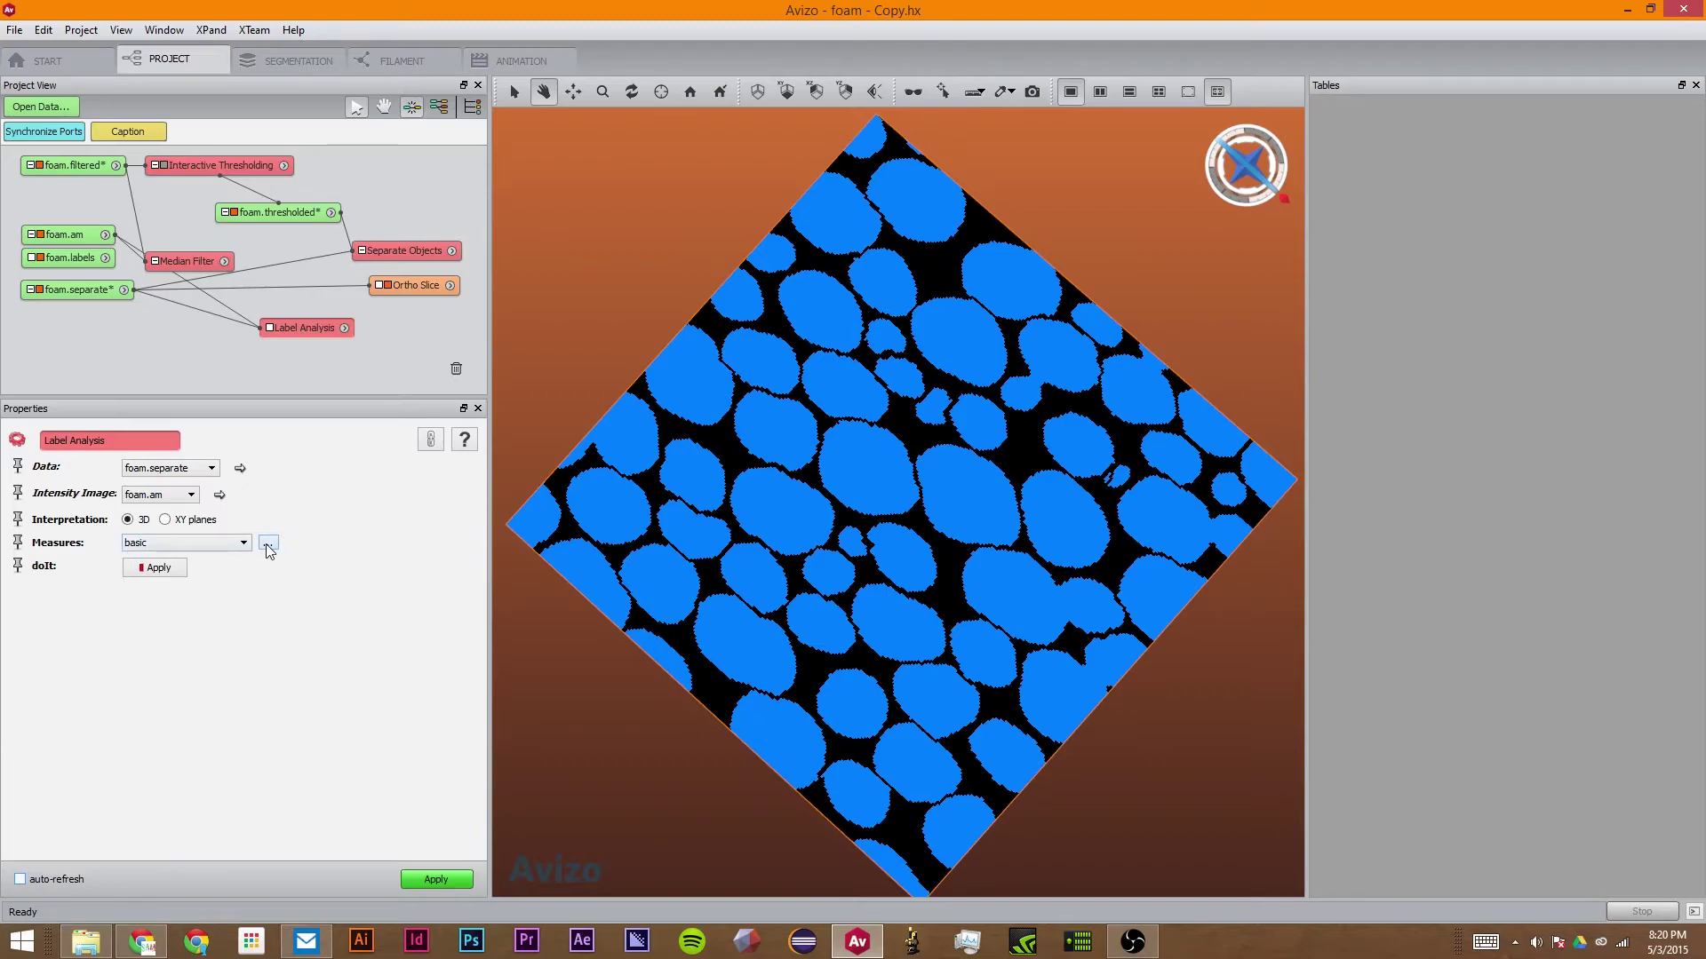
# Review and confirm the Example measure group in the measure selection dialog.
pyautogui.click(267, 543)
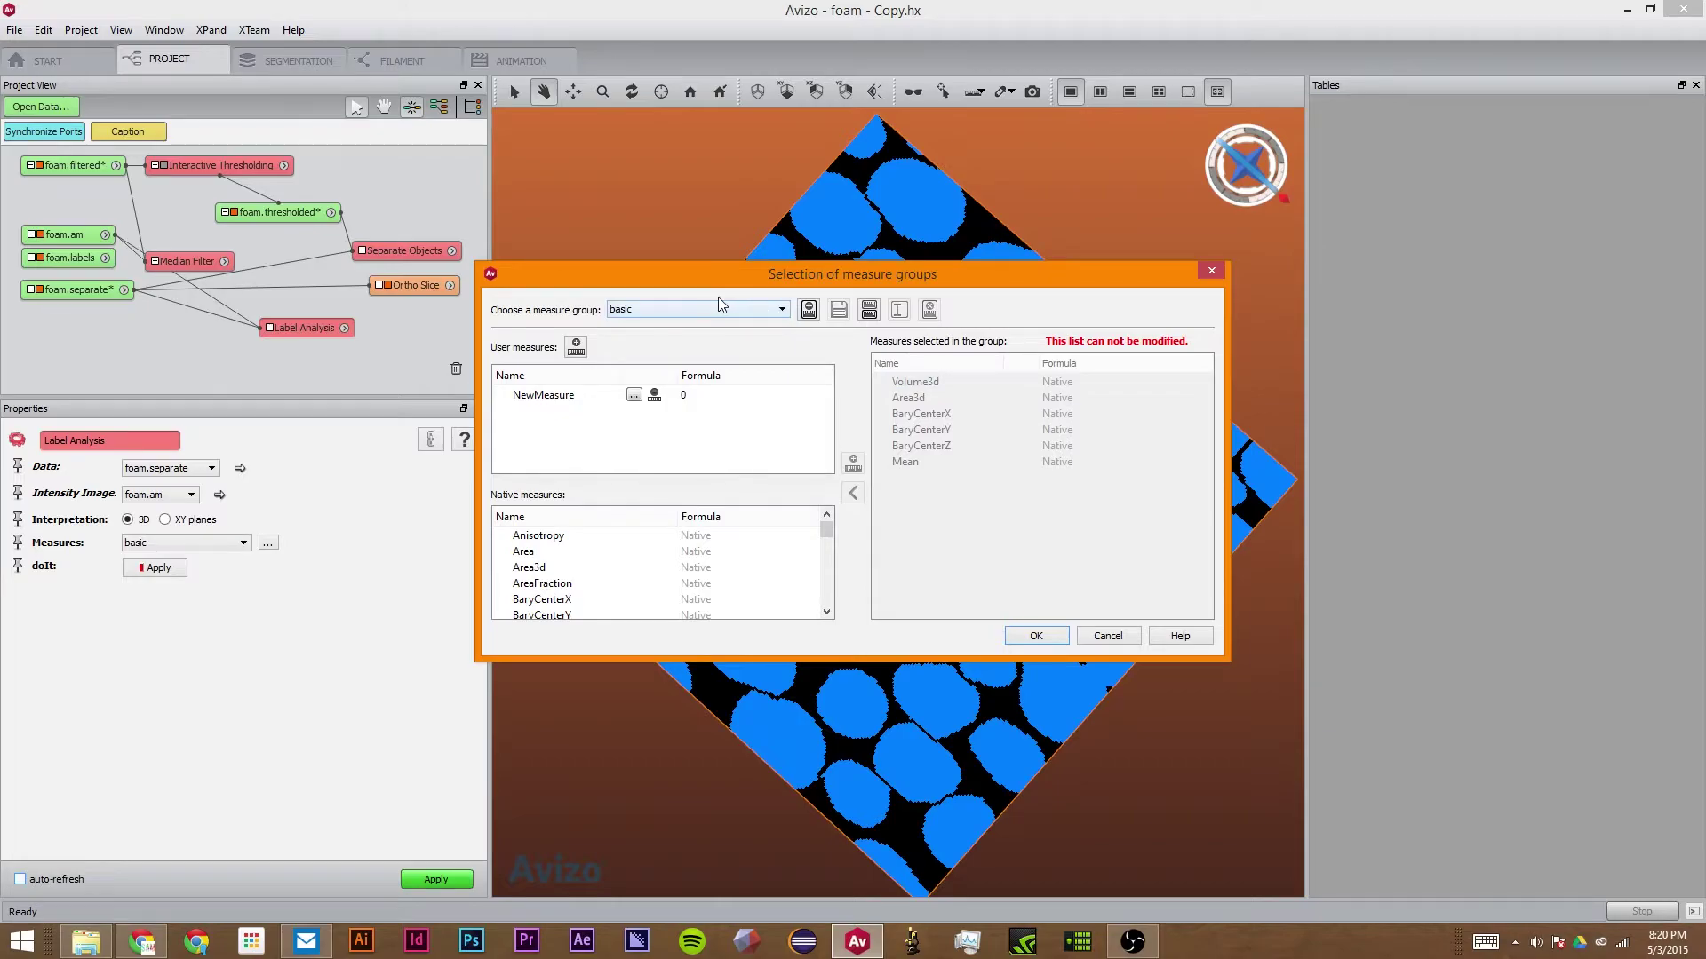
pyautogui.click(780, 310)
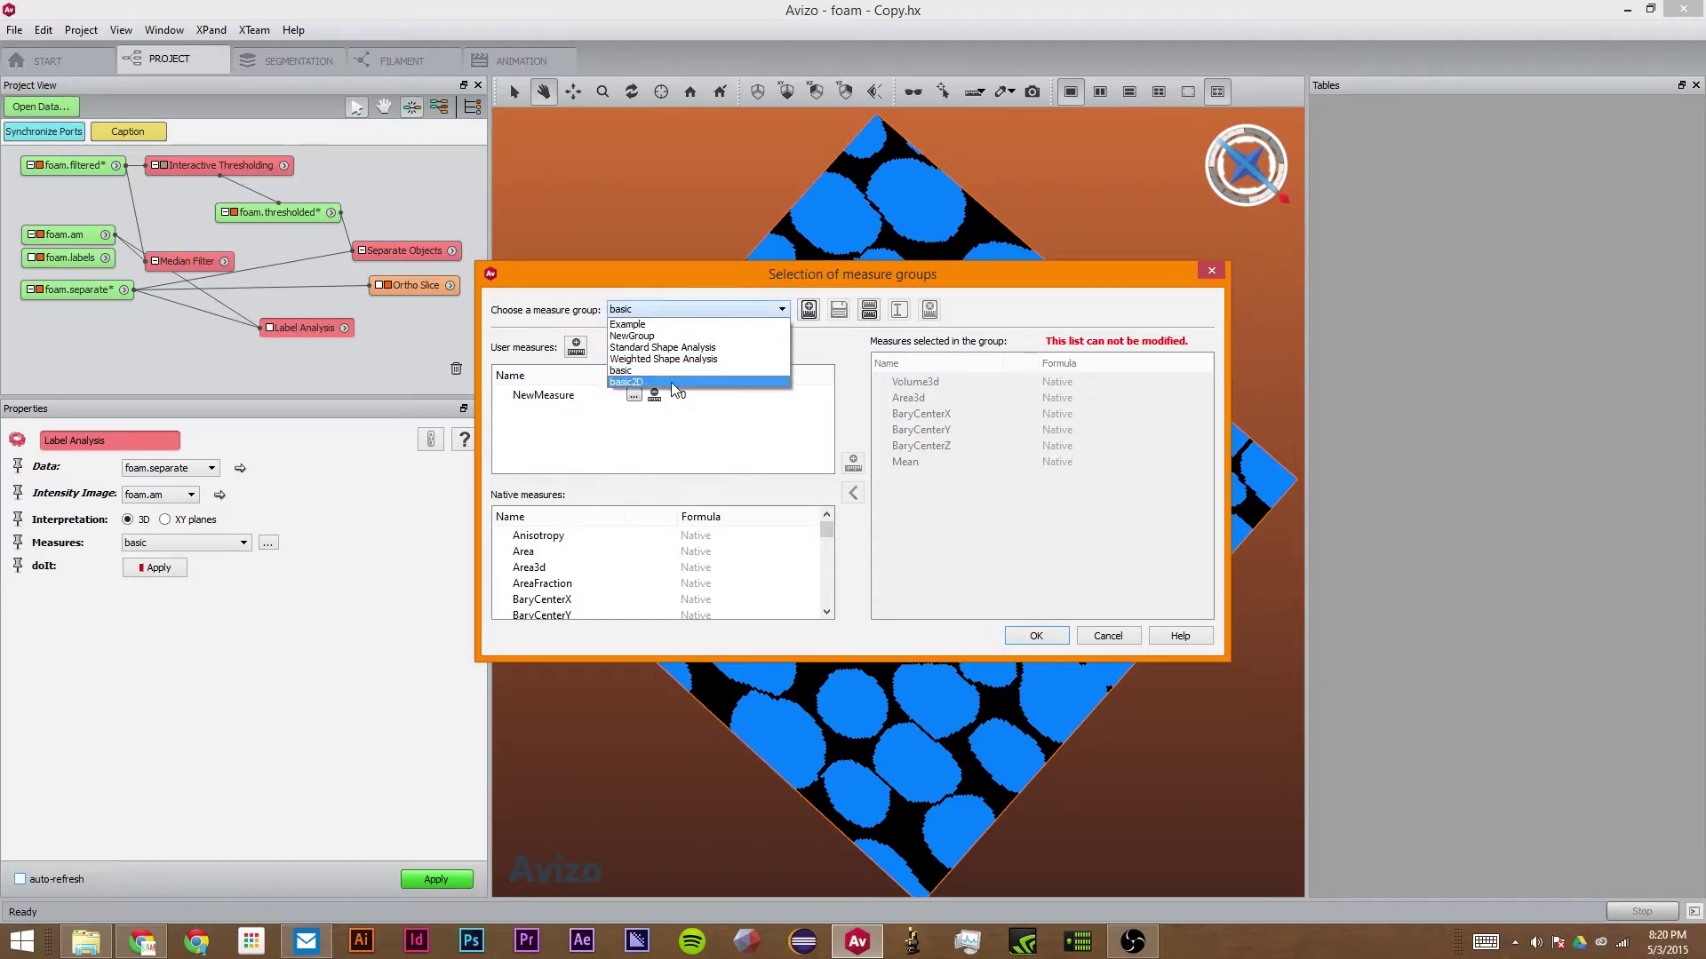
pyautogui.click(706, 325)
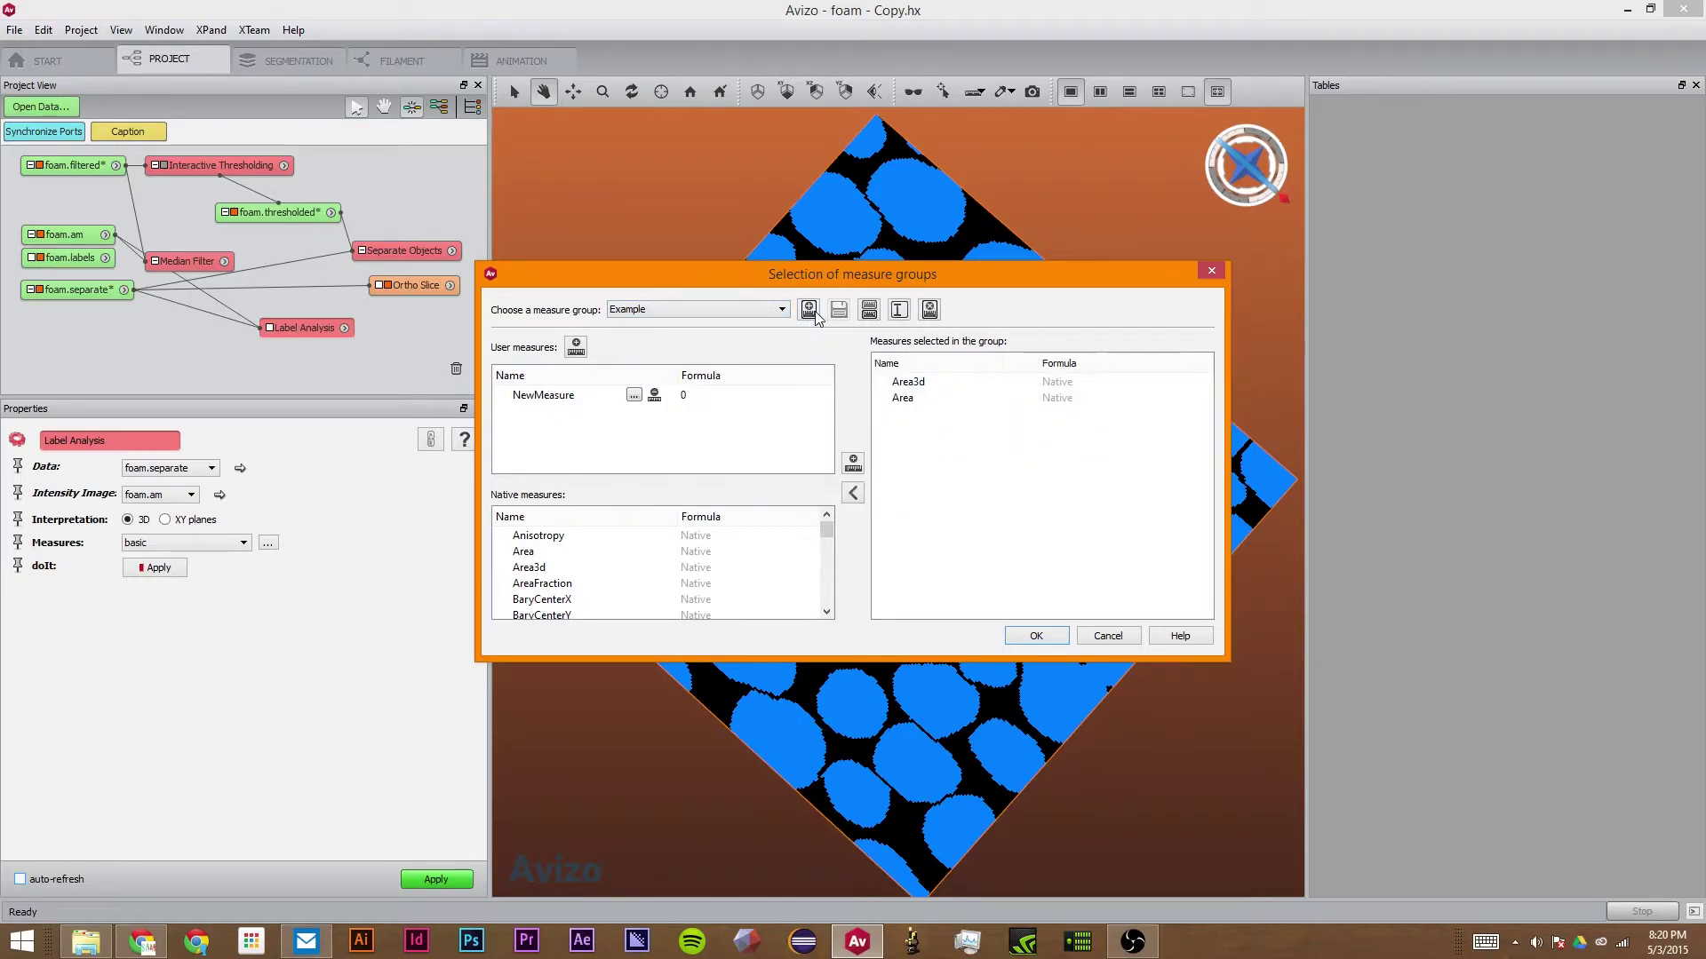
pyautogui.click(940, 385)
pyautogui.click(933, 398)
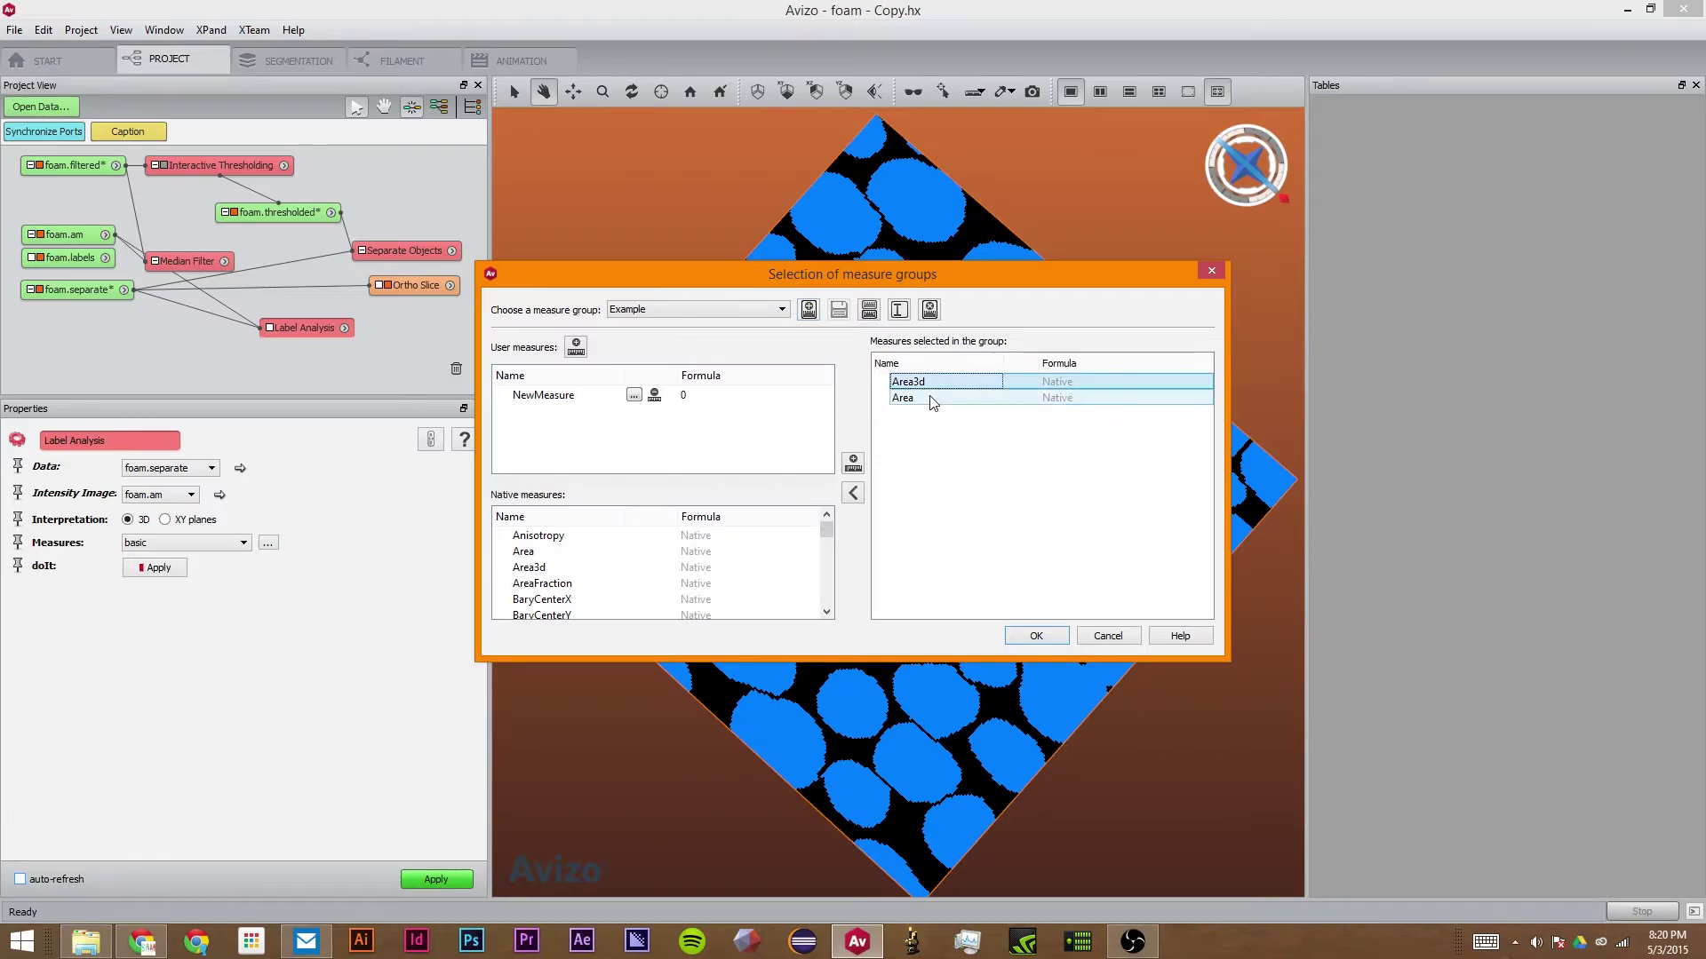
pyautogui.click(1052, 633)
# Switch Measures back to basic and apply Label Analysis to get the statistics table.
pyautogui.click(194, 540)
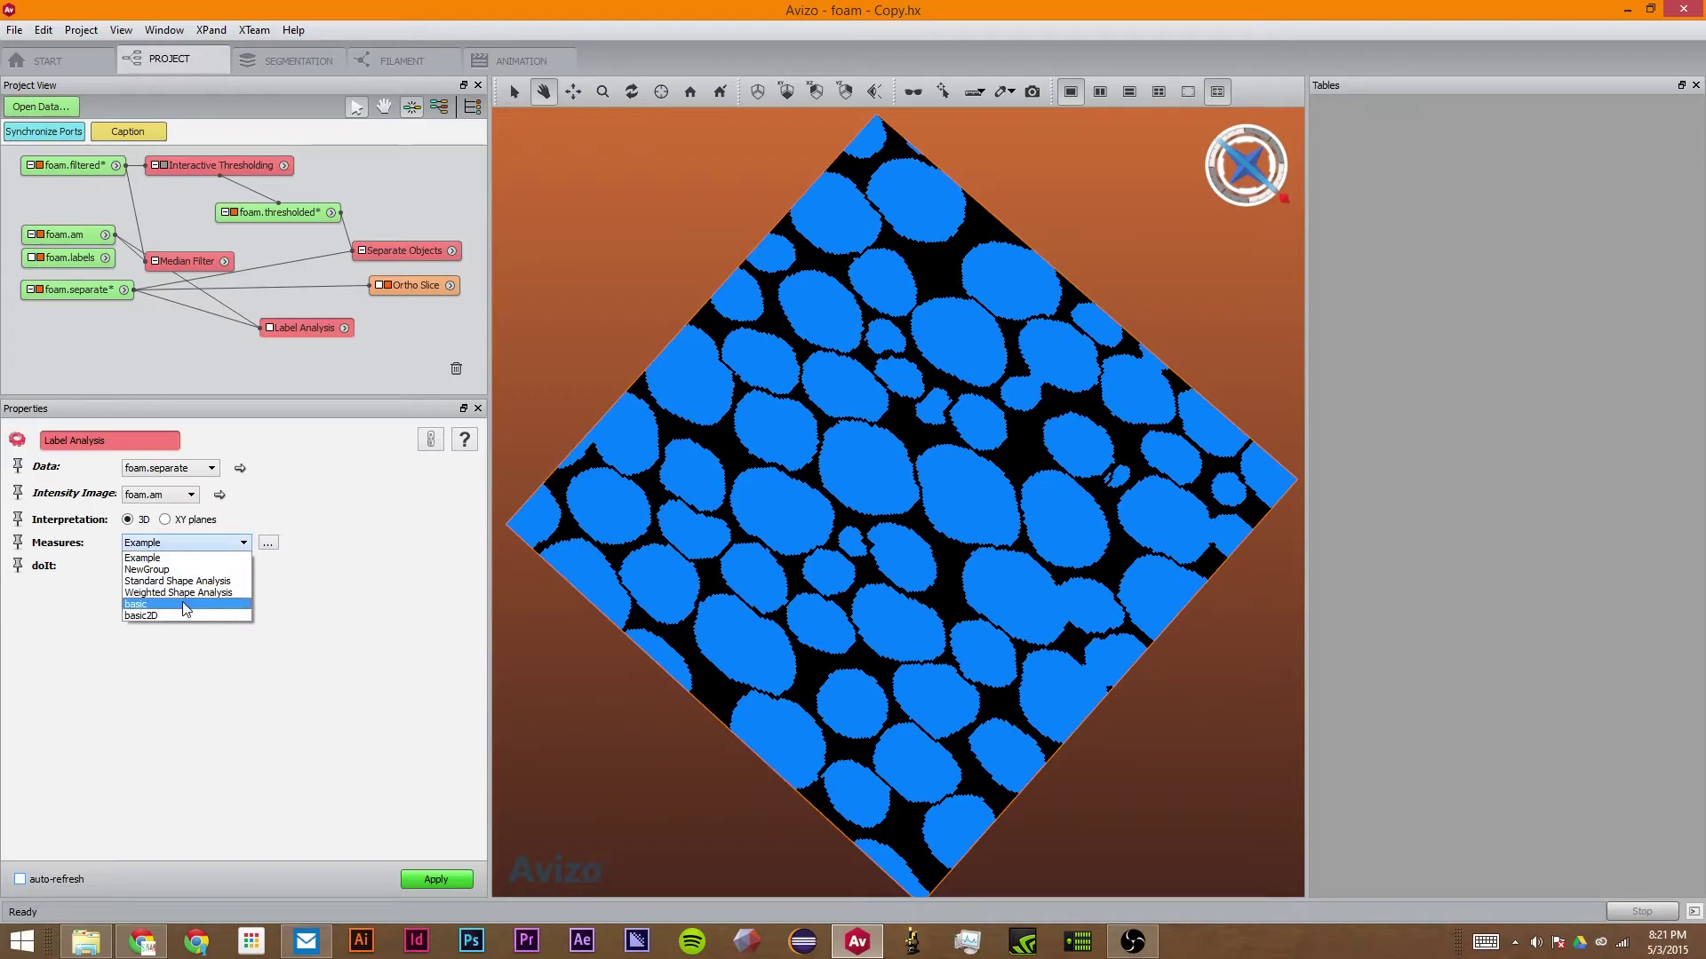
pyautogui.click(185, 605)
pyautogui.click(435, 879)
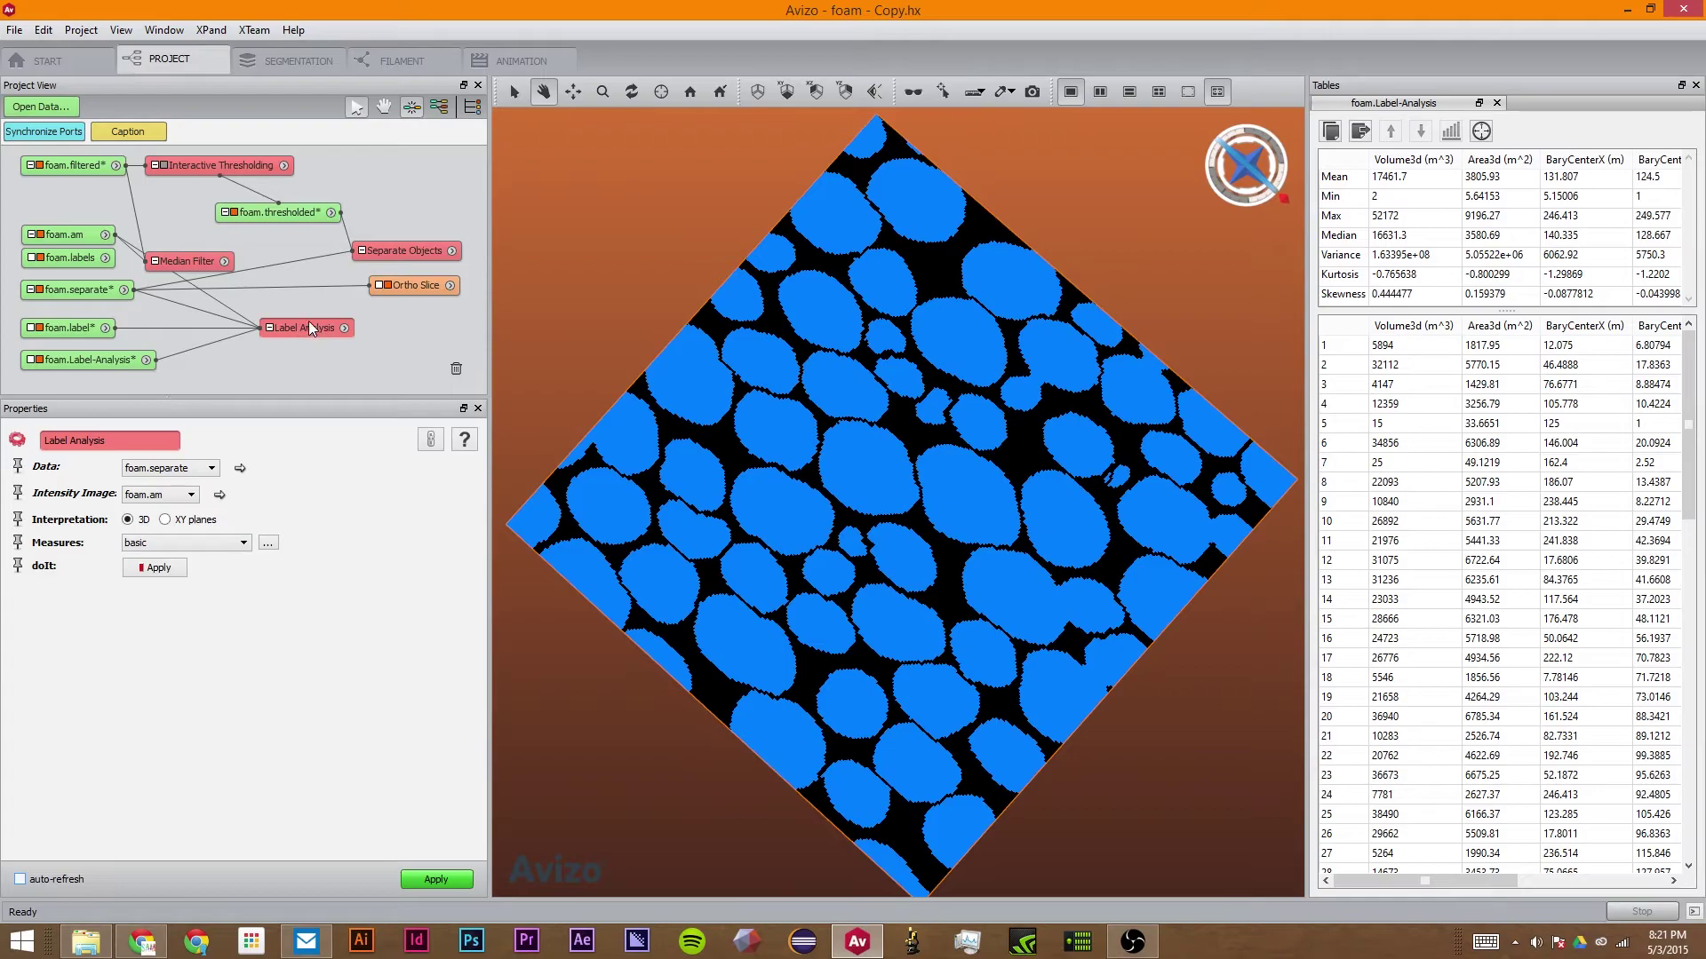
# Reconnect the Ortho Slice to foam.label to show multicoloured bubbles.
pyautogui.click(103, 360)
pyautogui.moveTo(328, 286); pyautogui.dragTo(154, 360)
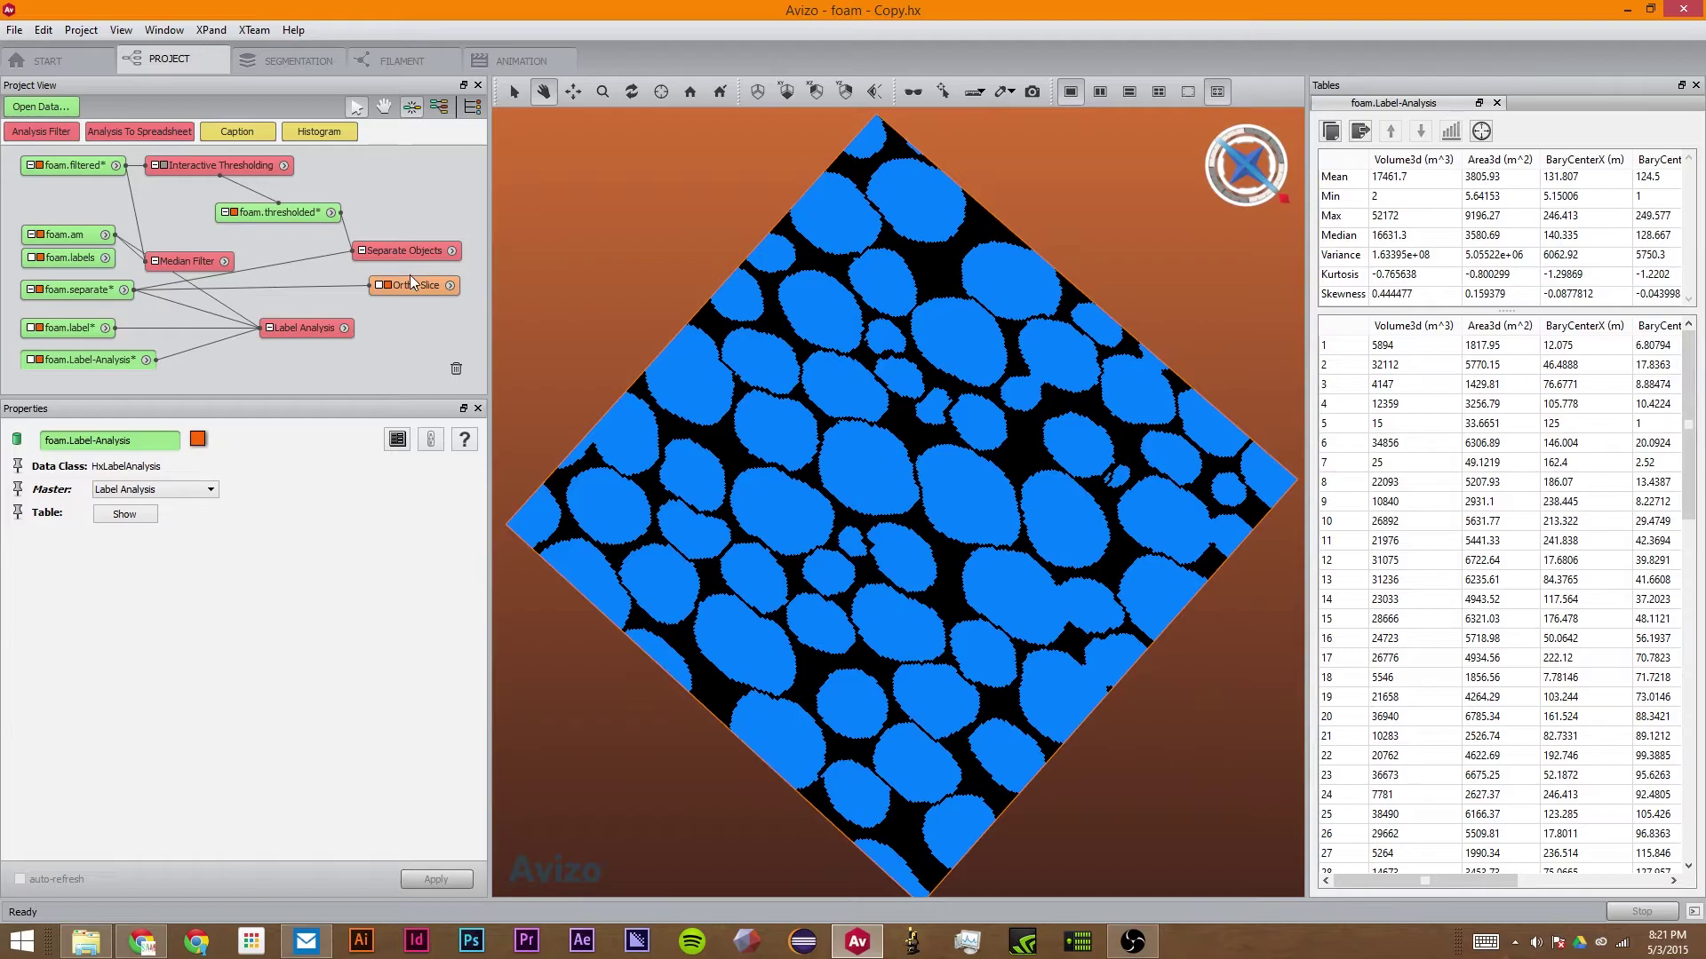
pyautogui.moveTo(409, 281); pyautogui.dragTo(106, 328)
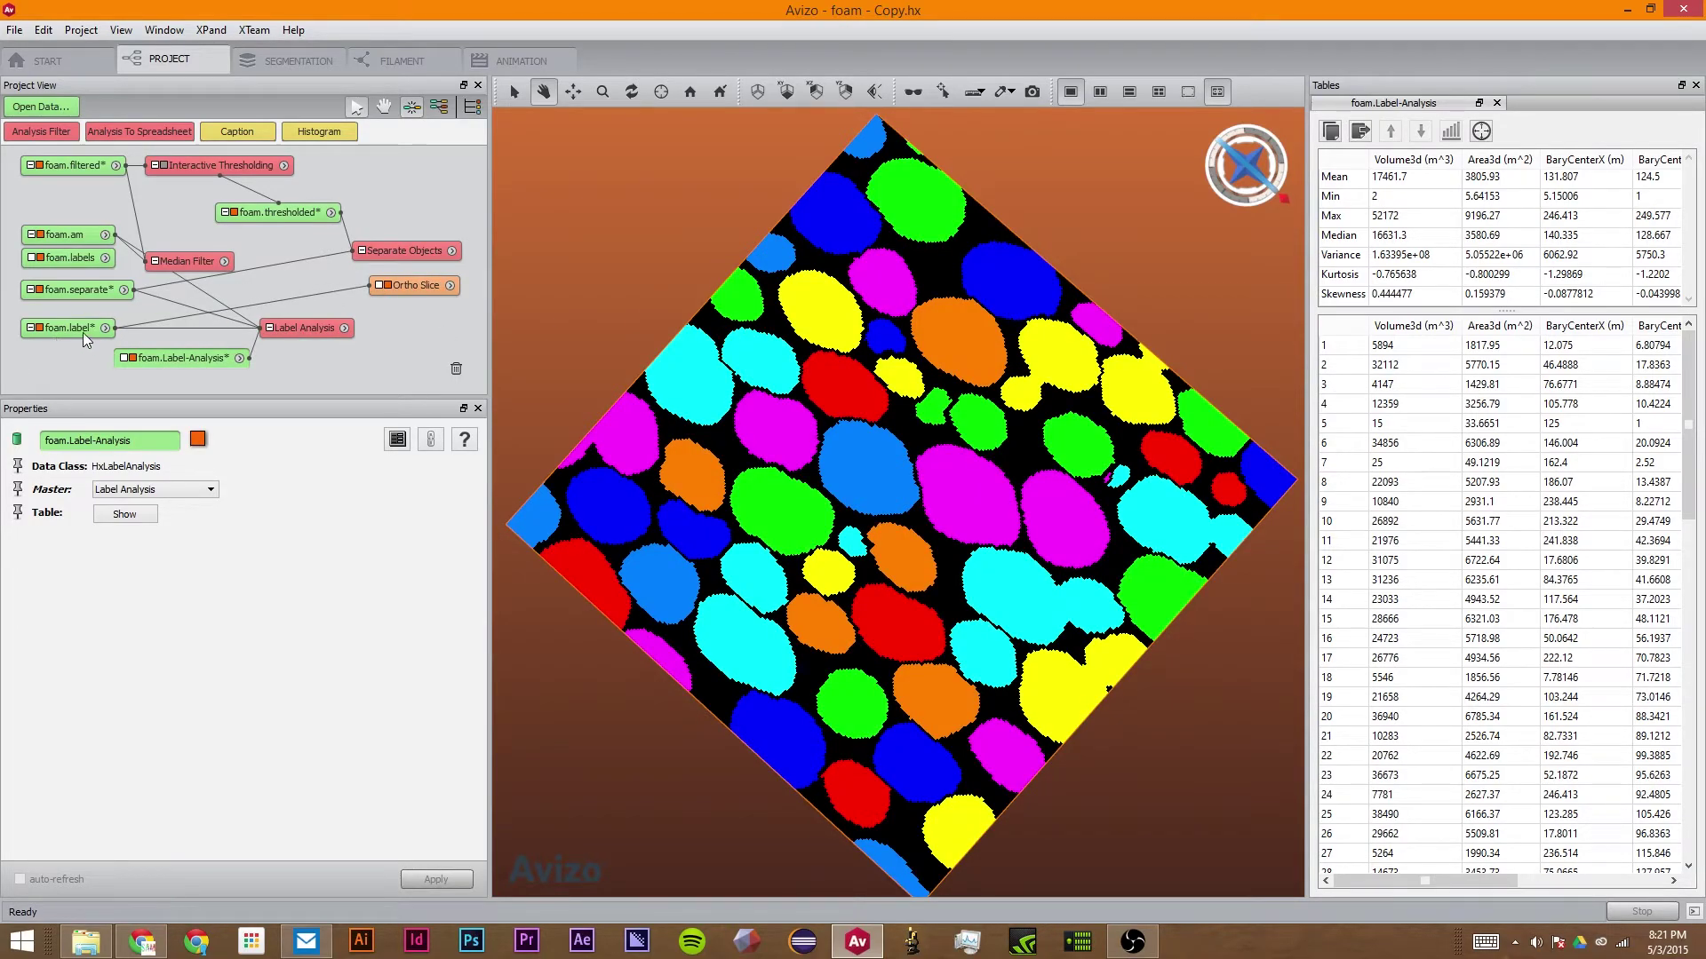
# Select Volume3d rows in the table and centre the view on bubble 6.
pyautogui.click(1390, 326)
pyautogui.click(1390, 365)
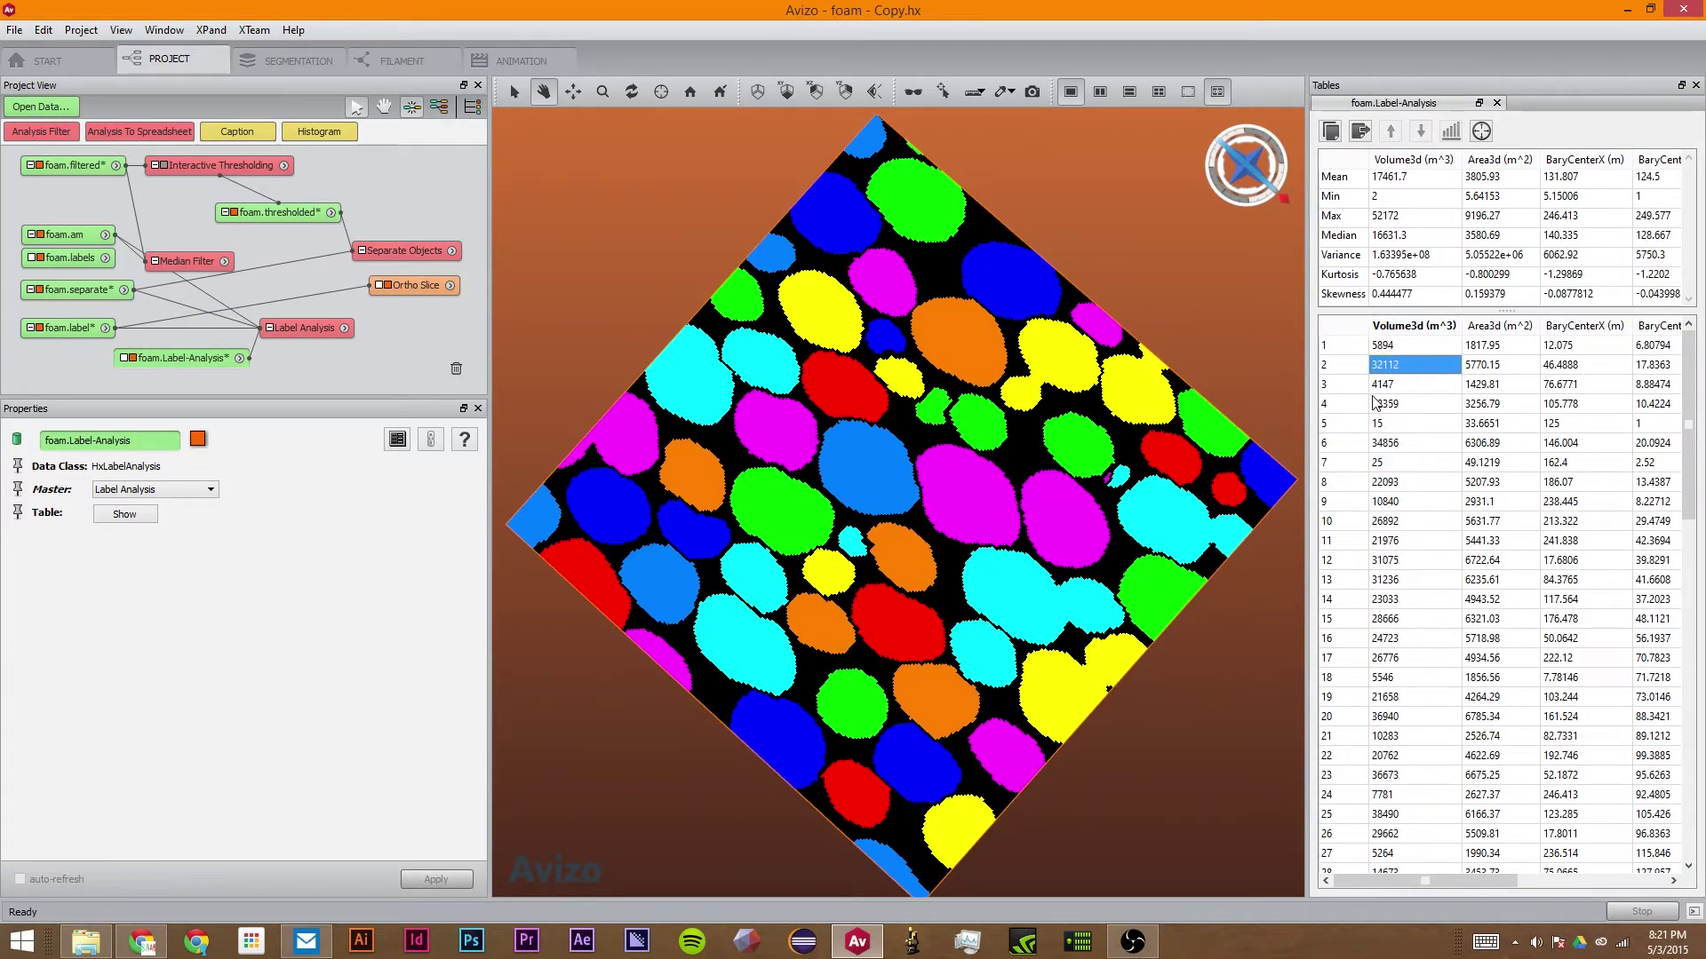
pyautogui.click(1339, 405)
pyautogui.click(1346, 441)
pyautogui.click(1482, 131)
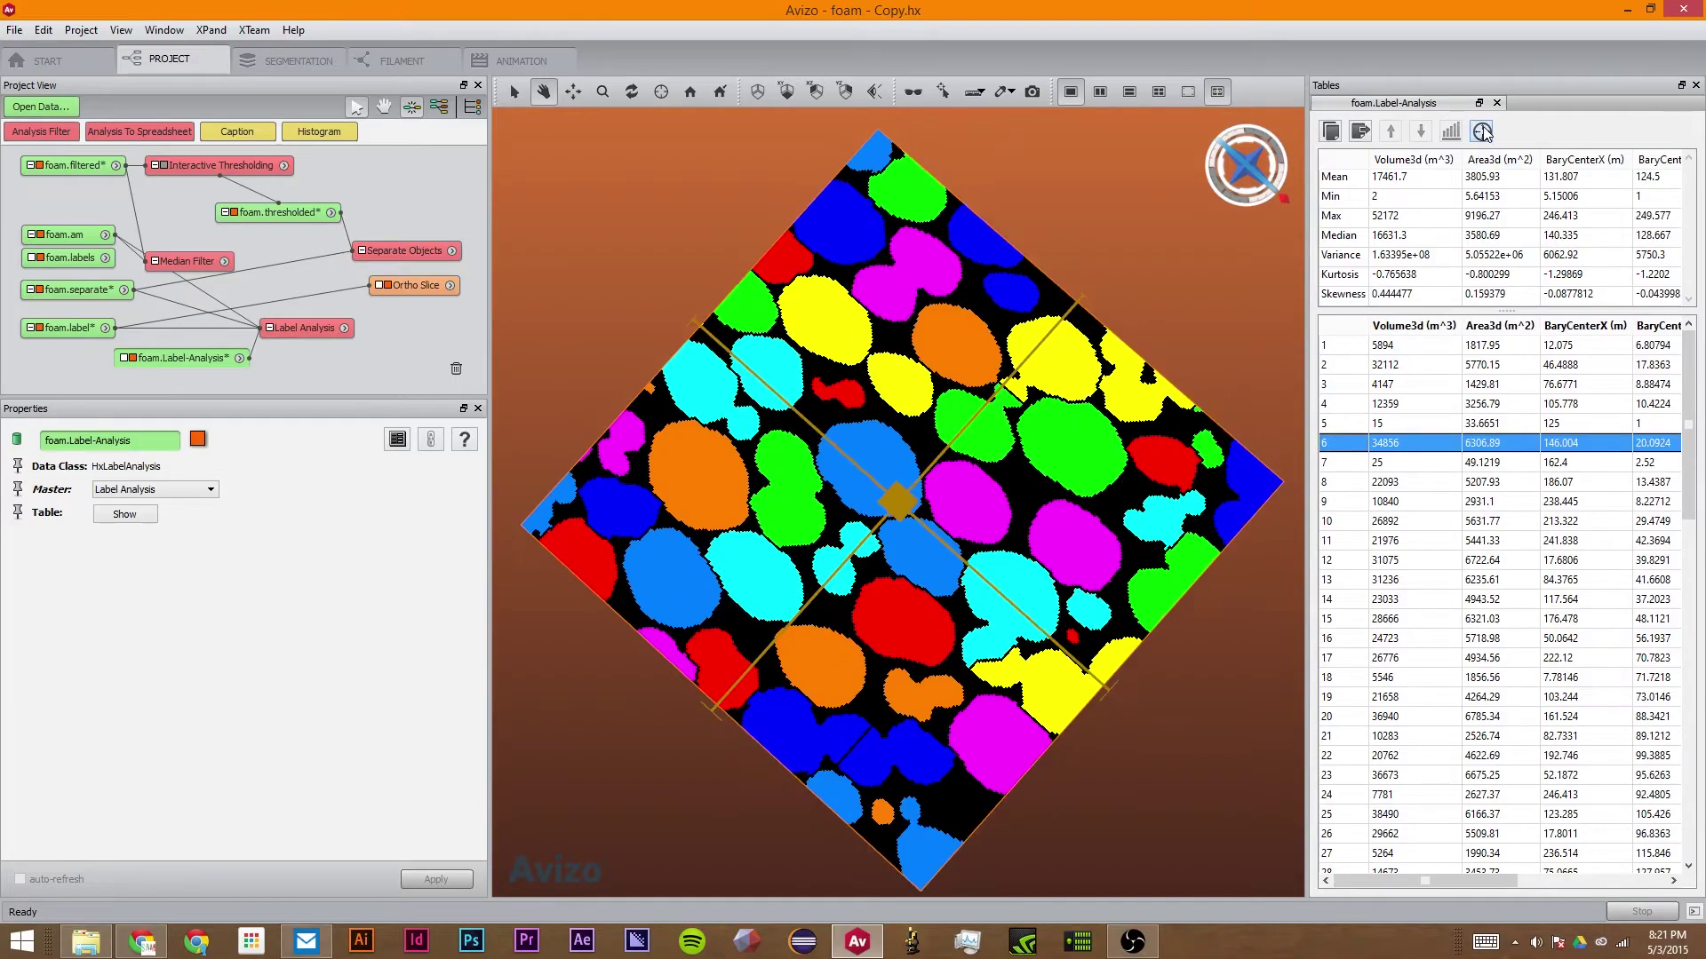
pyautogui.moveTo(891, 505); pyautogui.dragTo(813, 391)
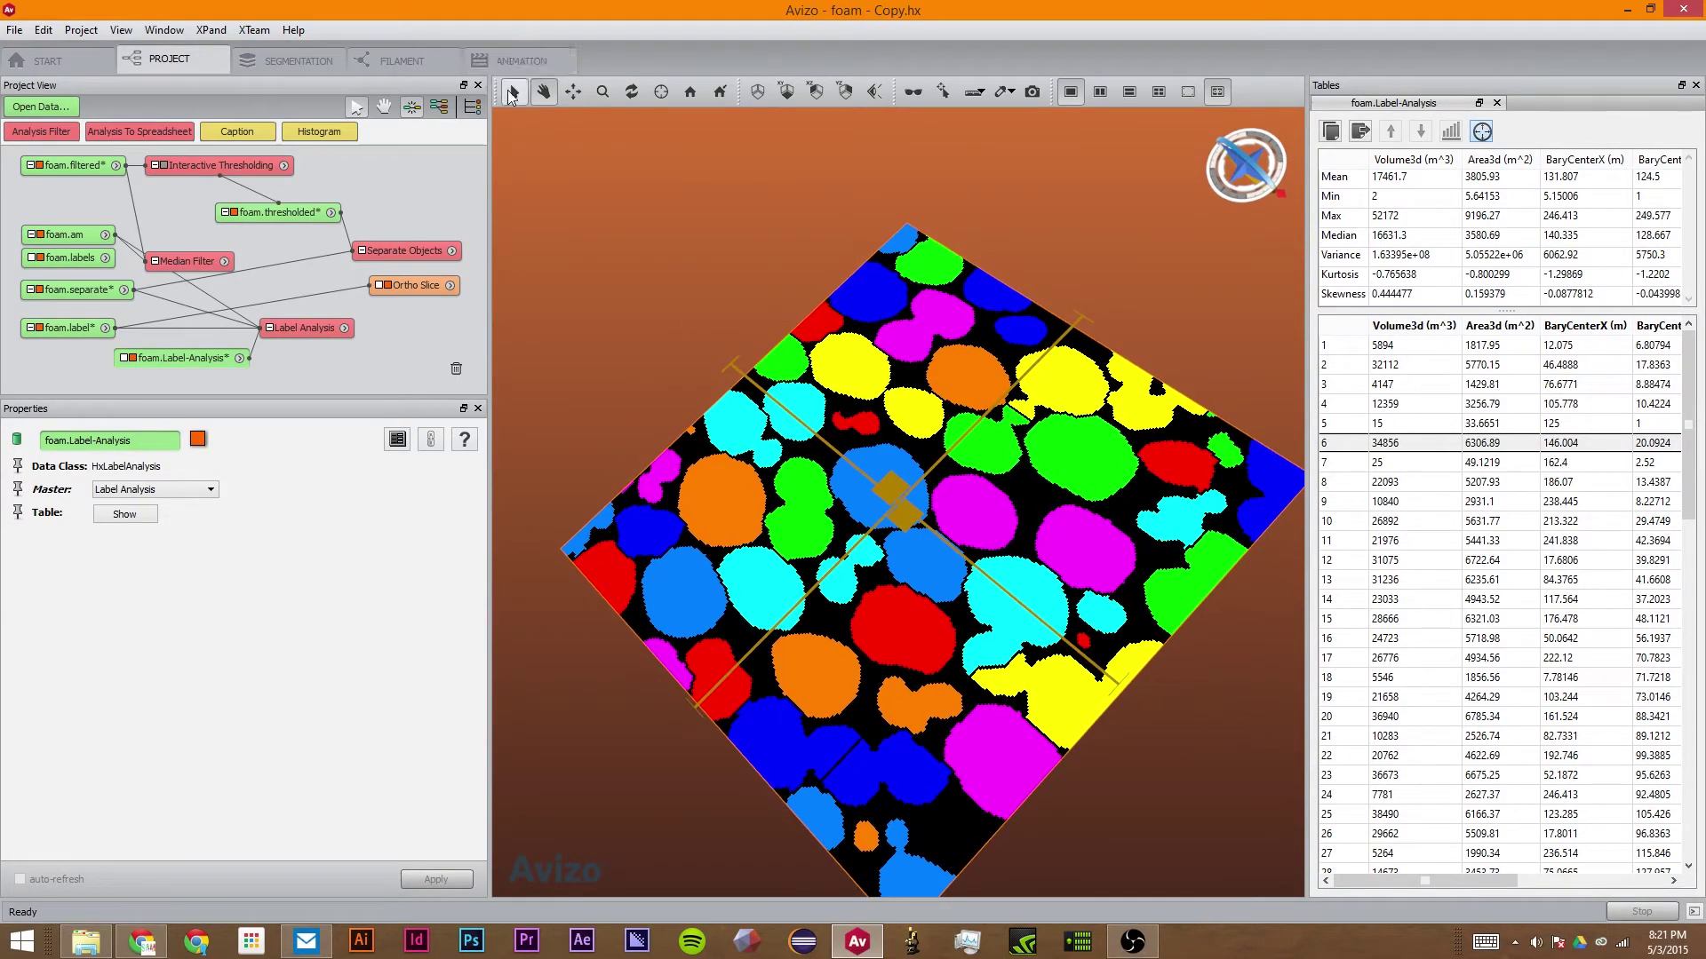
# Move the slice crosshair and locate bubbles 3, 6 and 10 from the table.
pyautogui.click(513, 93)
pyautogui.moveTo(902, 495); pyautogui.dragTo(874, 257)
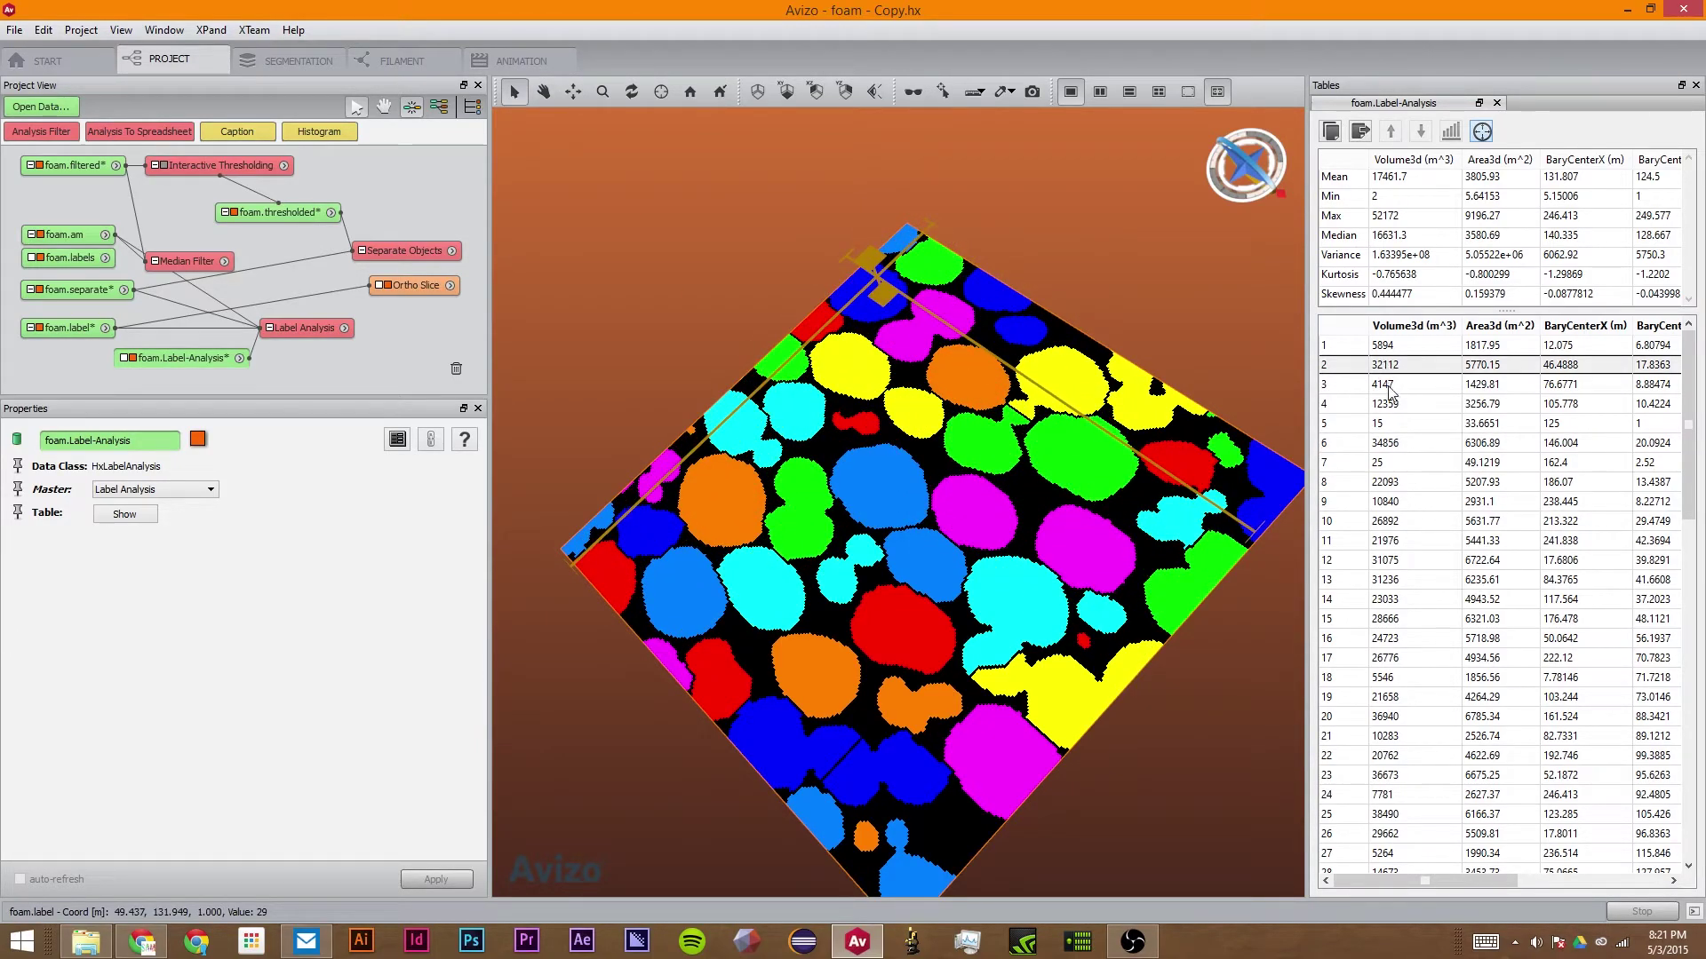
pyautogui.click(1402, 487)
pyautogui.click(1410, 618)
pyautogui.click(1420, 737)
pyautogui.click(1383, 521)
pyautogui.click(1406, 386)
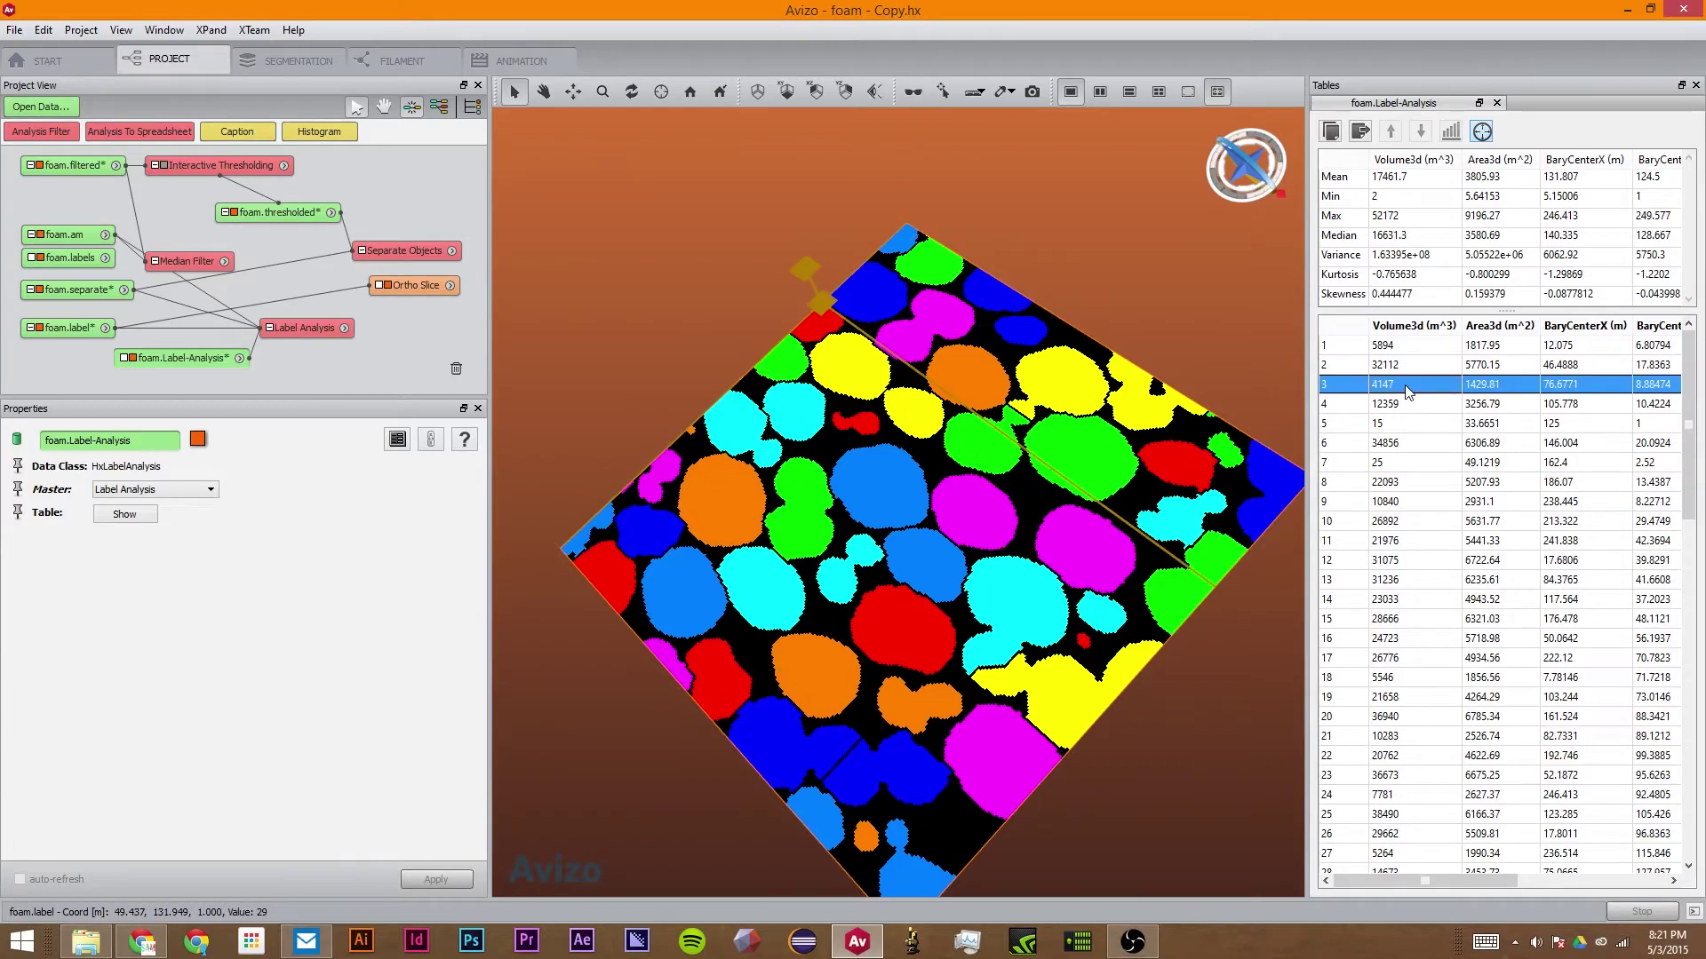
pyautogui.click(1448, 443)
pyautogui.click(1428, 521)
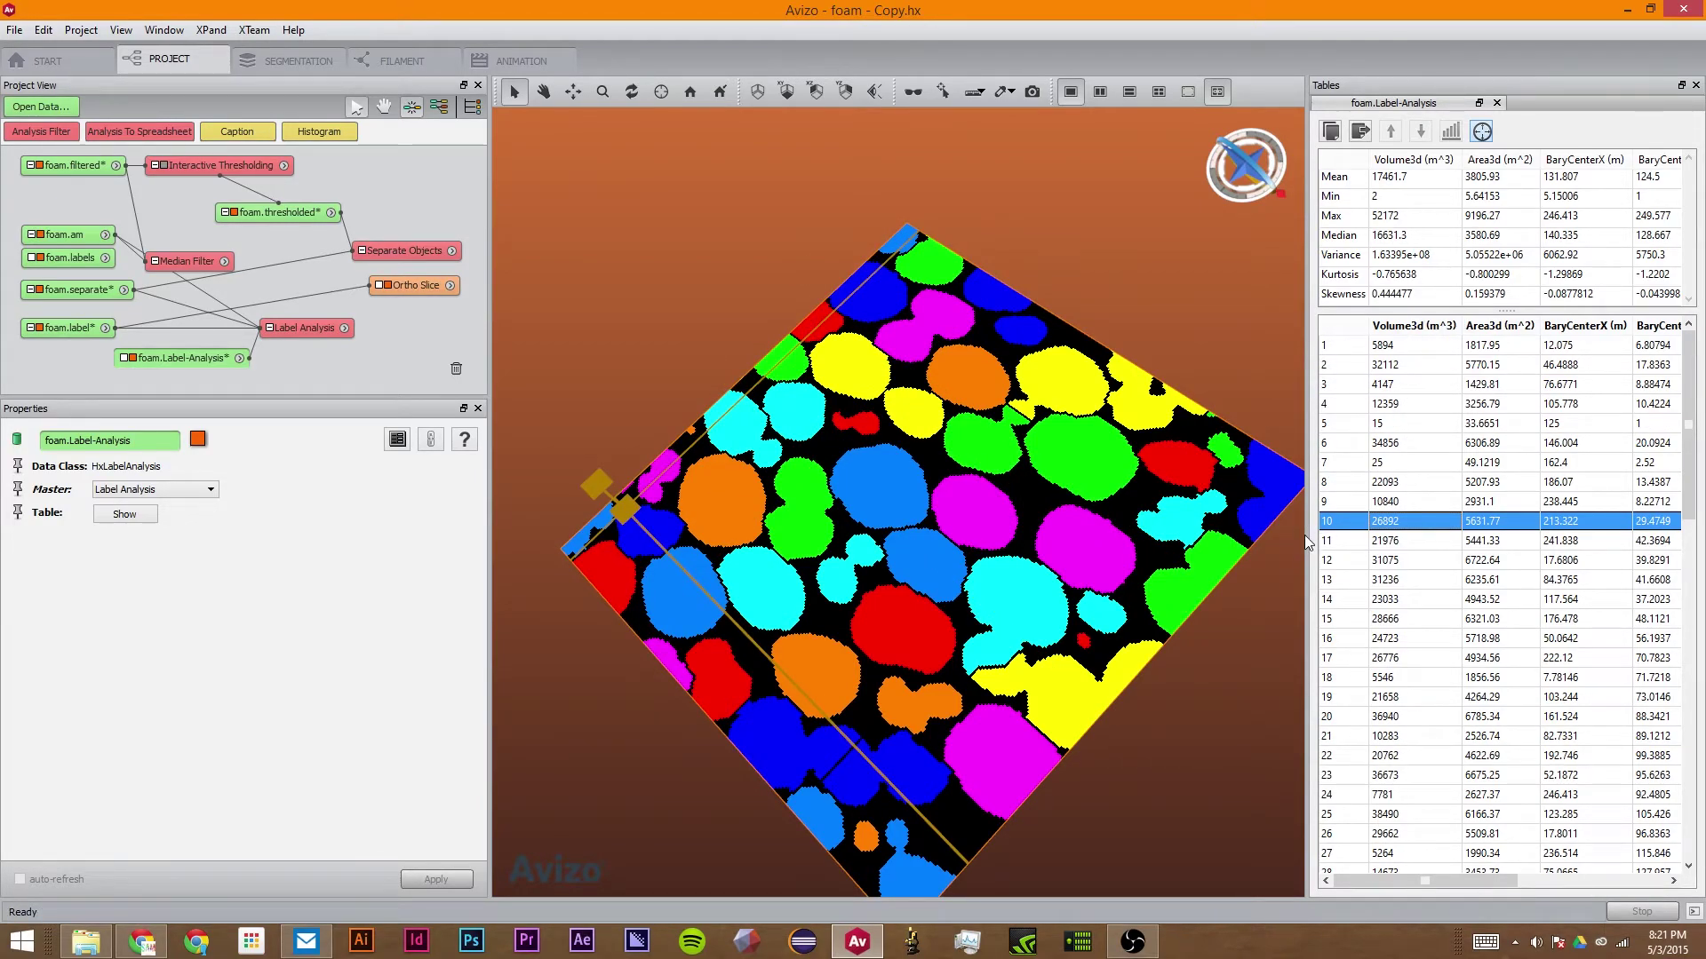
# Widen the statistics table to reveal all measure columns and select the first bubble.
pyautogui.moveTo(1305, 543); pyautogui.dragTo(1077, 544)
pyautogui.click(1172, 344)
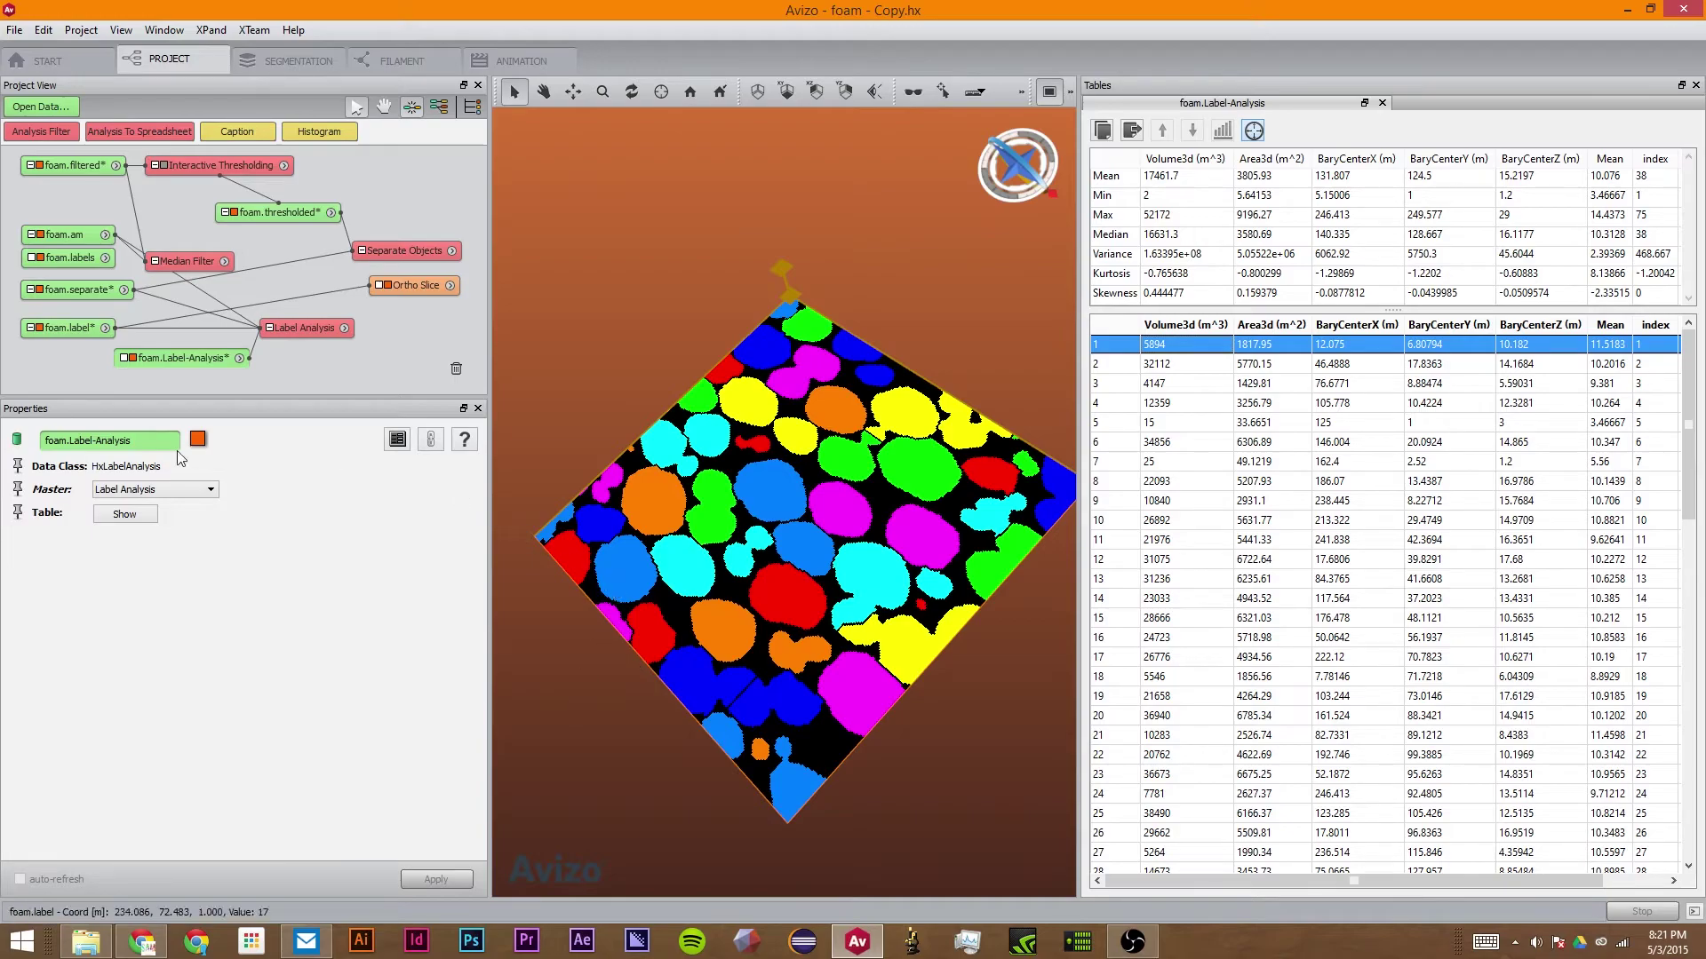
pyautogui.click(297, 334)
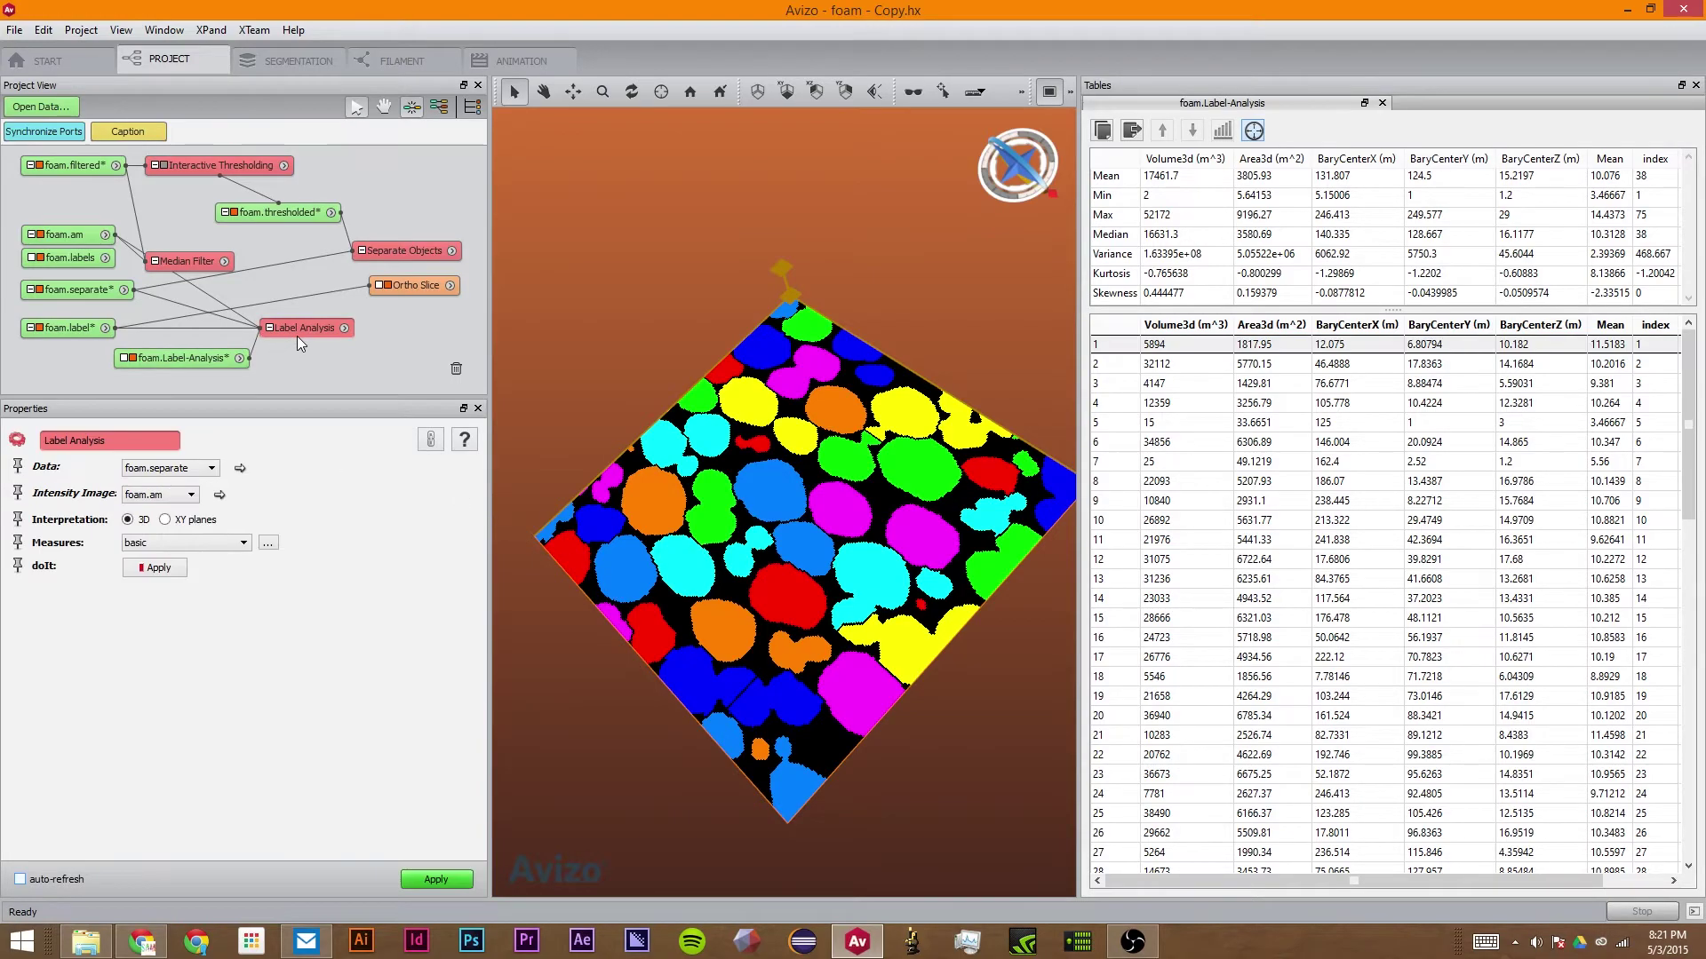
pyautogui.click(194, 364)
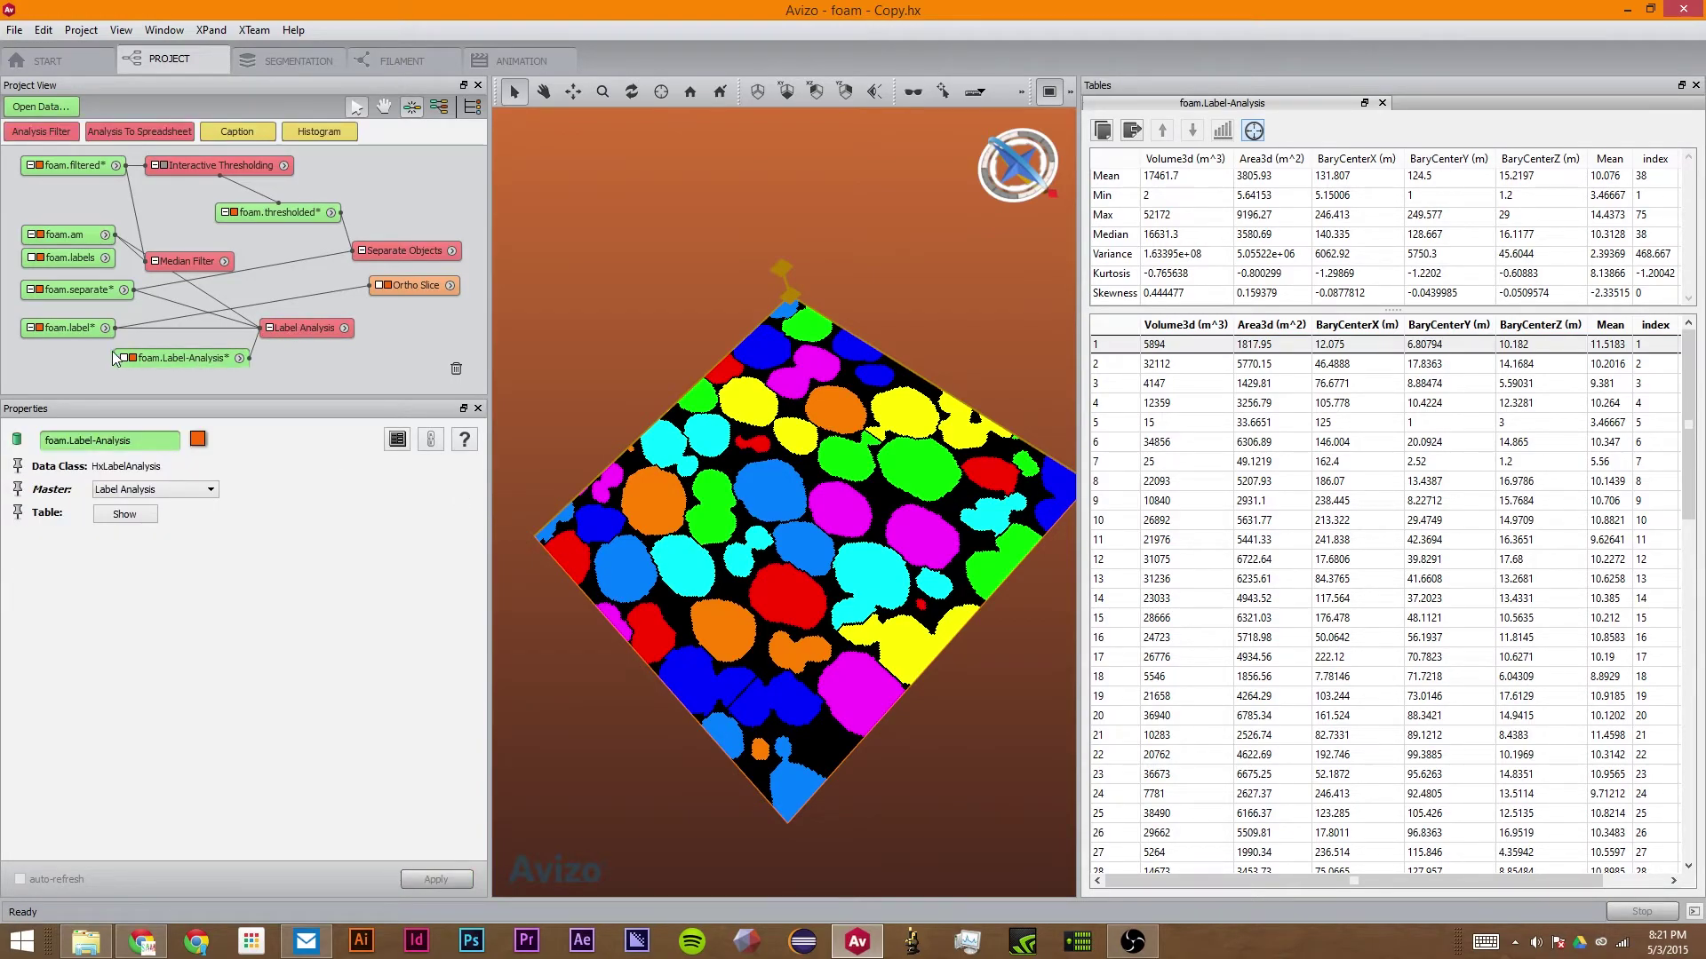
# Add an Analysis Filter to foam.Label-Analysis with formula Volume3d < 3000 and apply it.
pyautogui.click(286, 330)
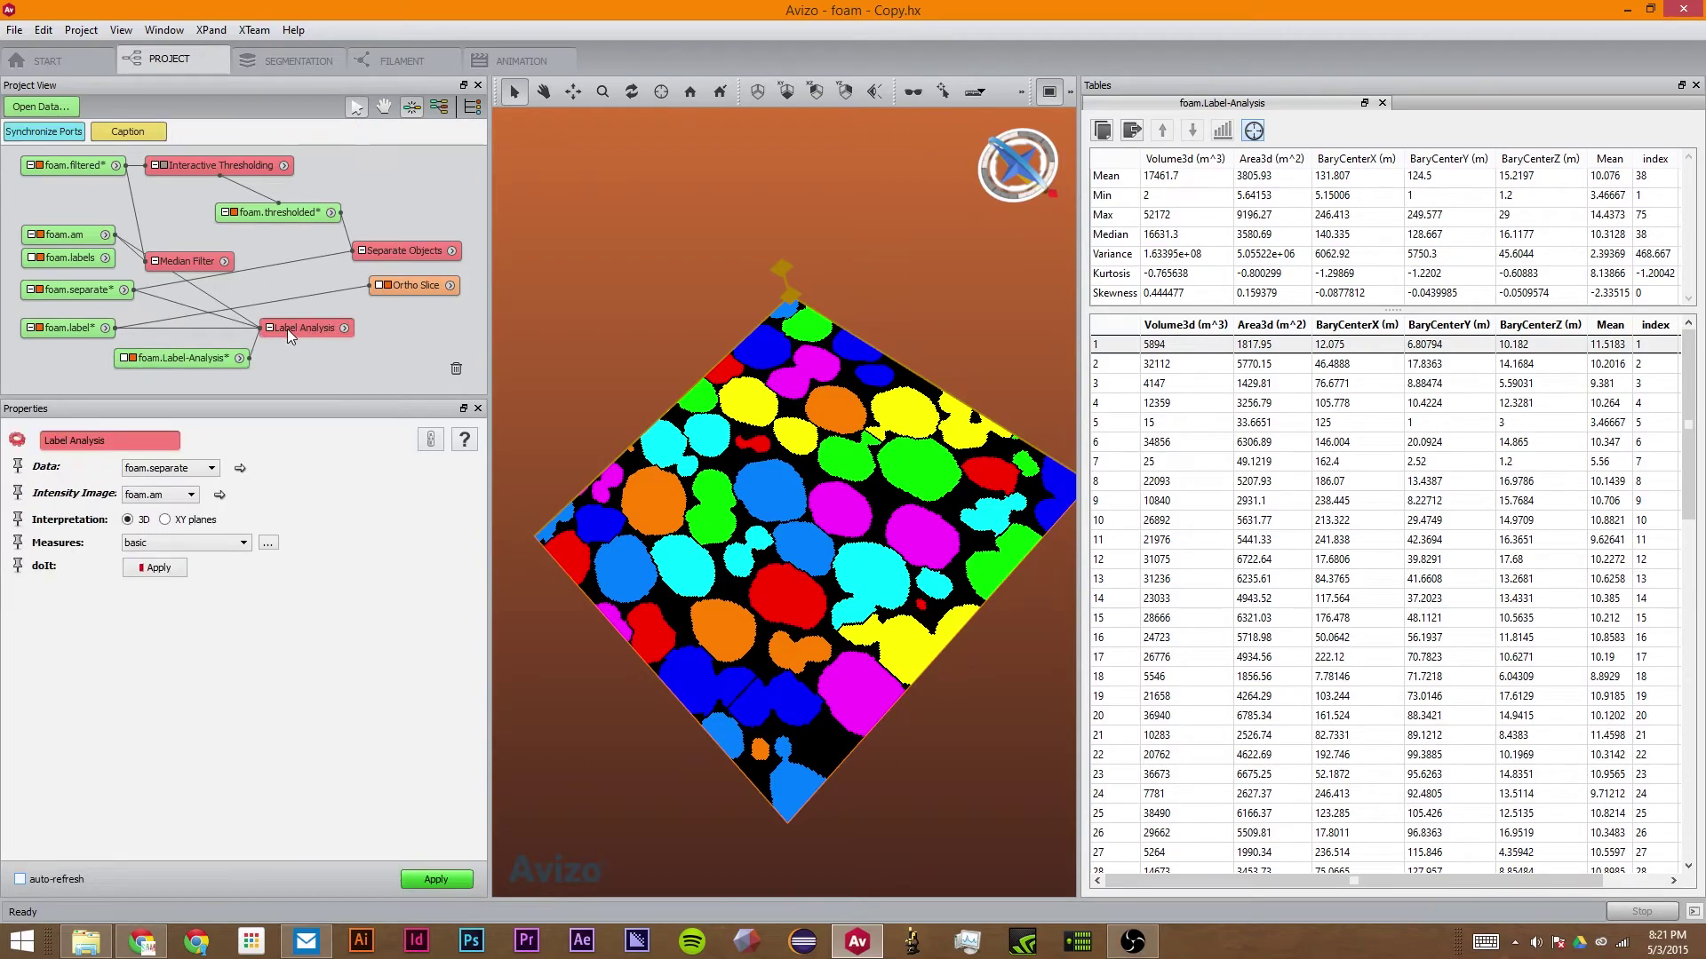
pyautogui.click(205, 357)
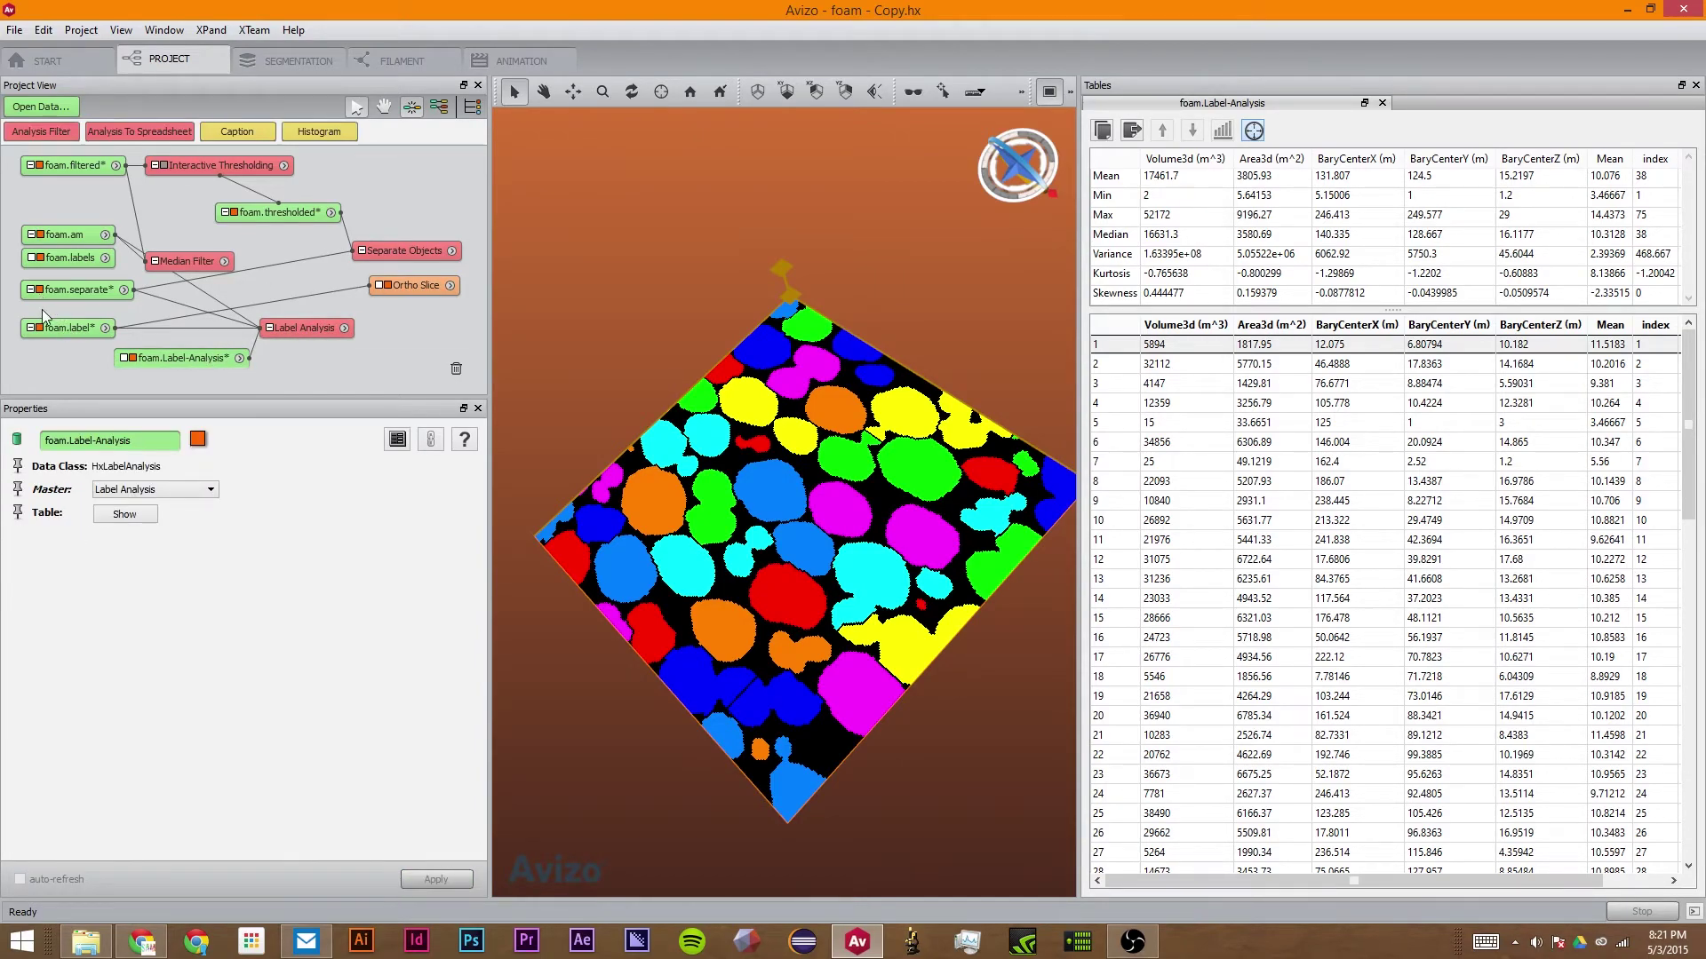
pyautogui.click(41, 130)
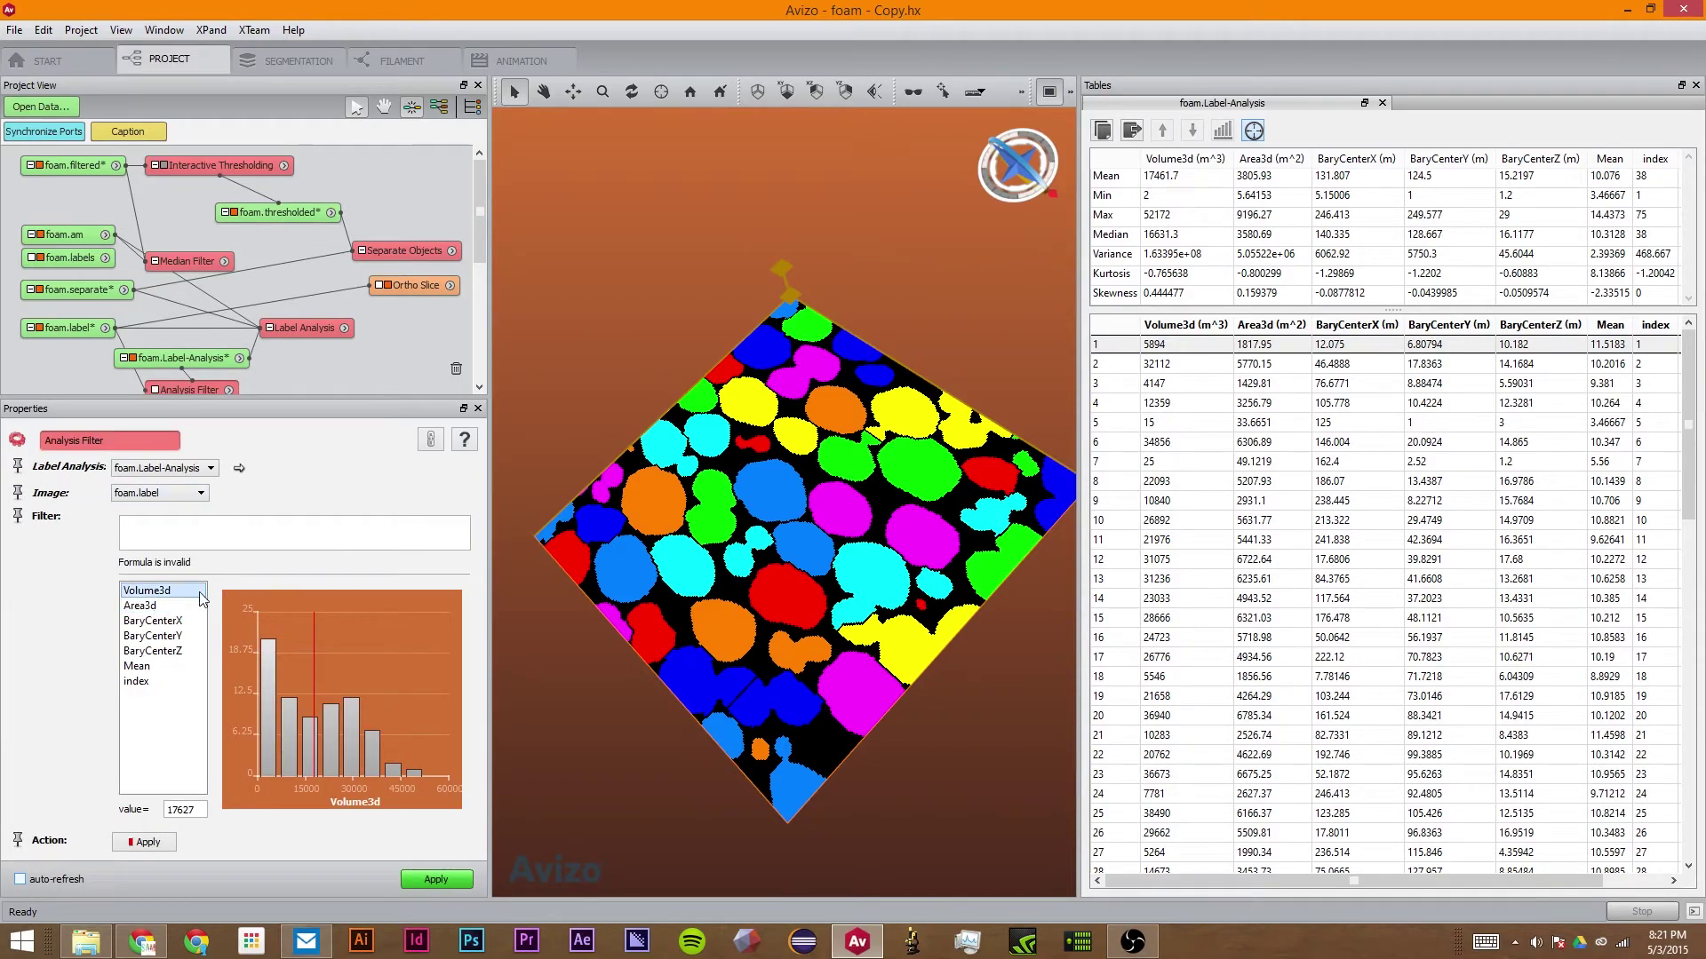
pyautogui.doubleClick(146, 590)
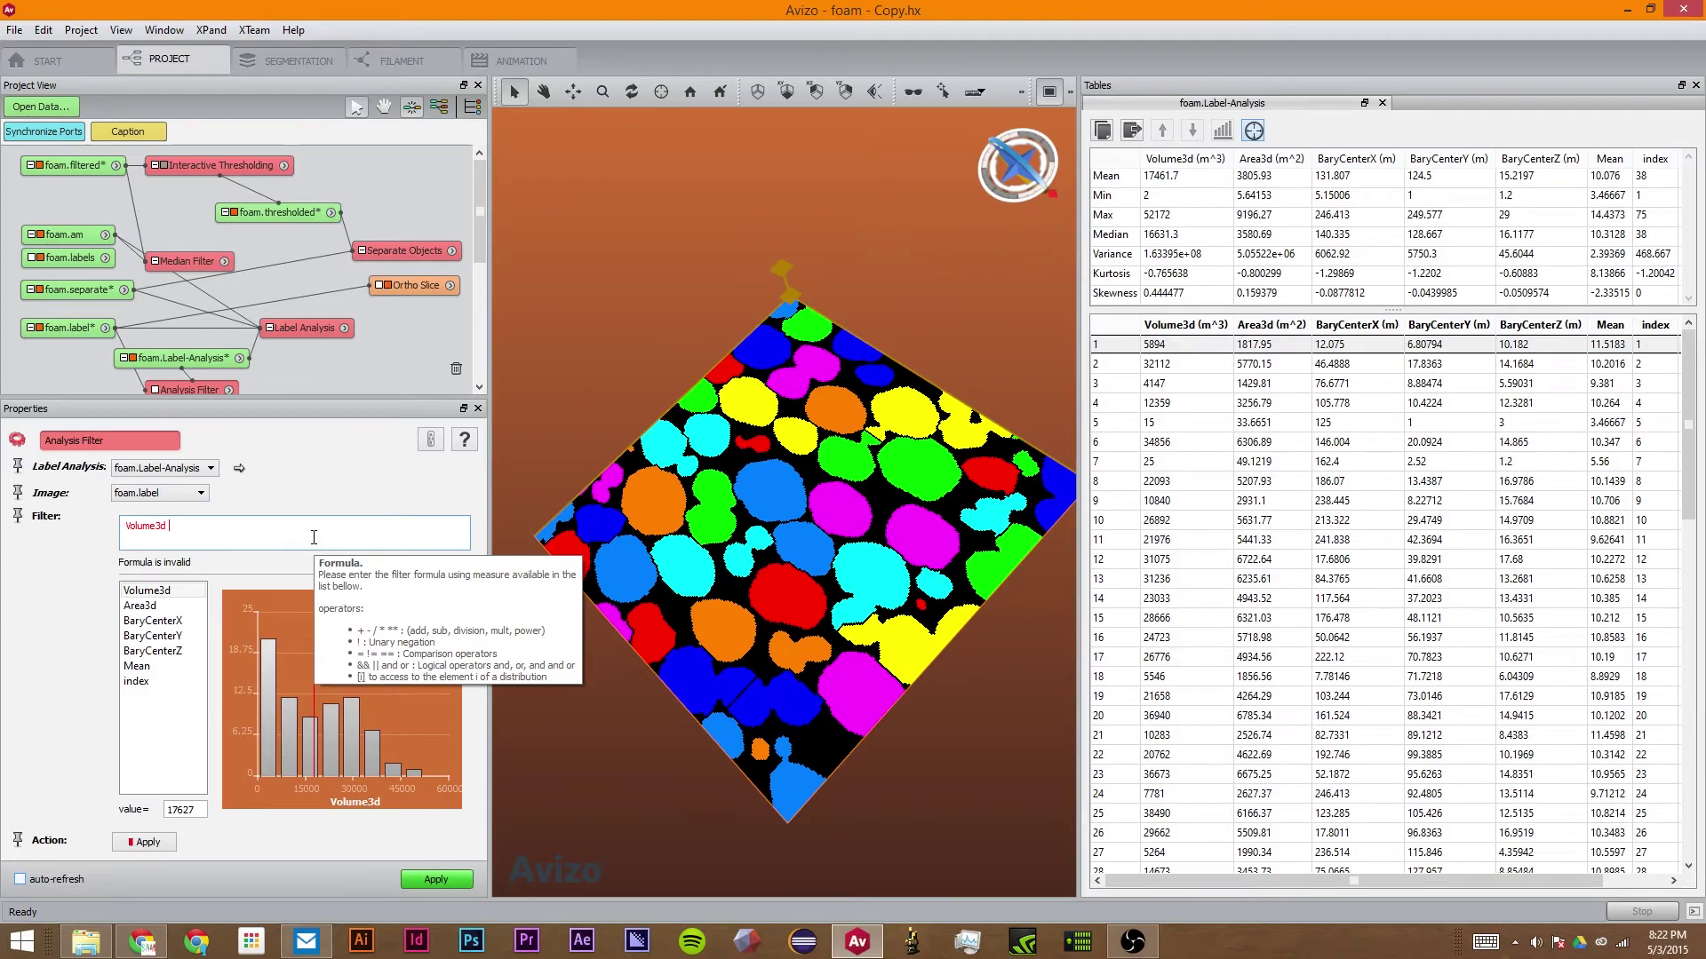
pyautogui.write('< 3000')
pyautogui.click(435, 879)
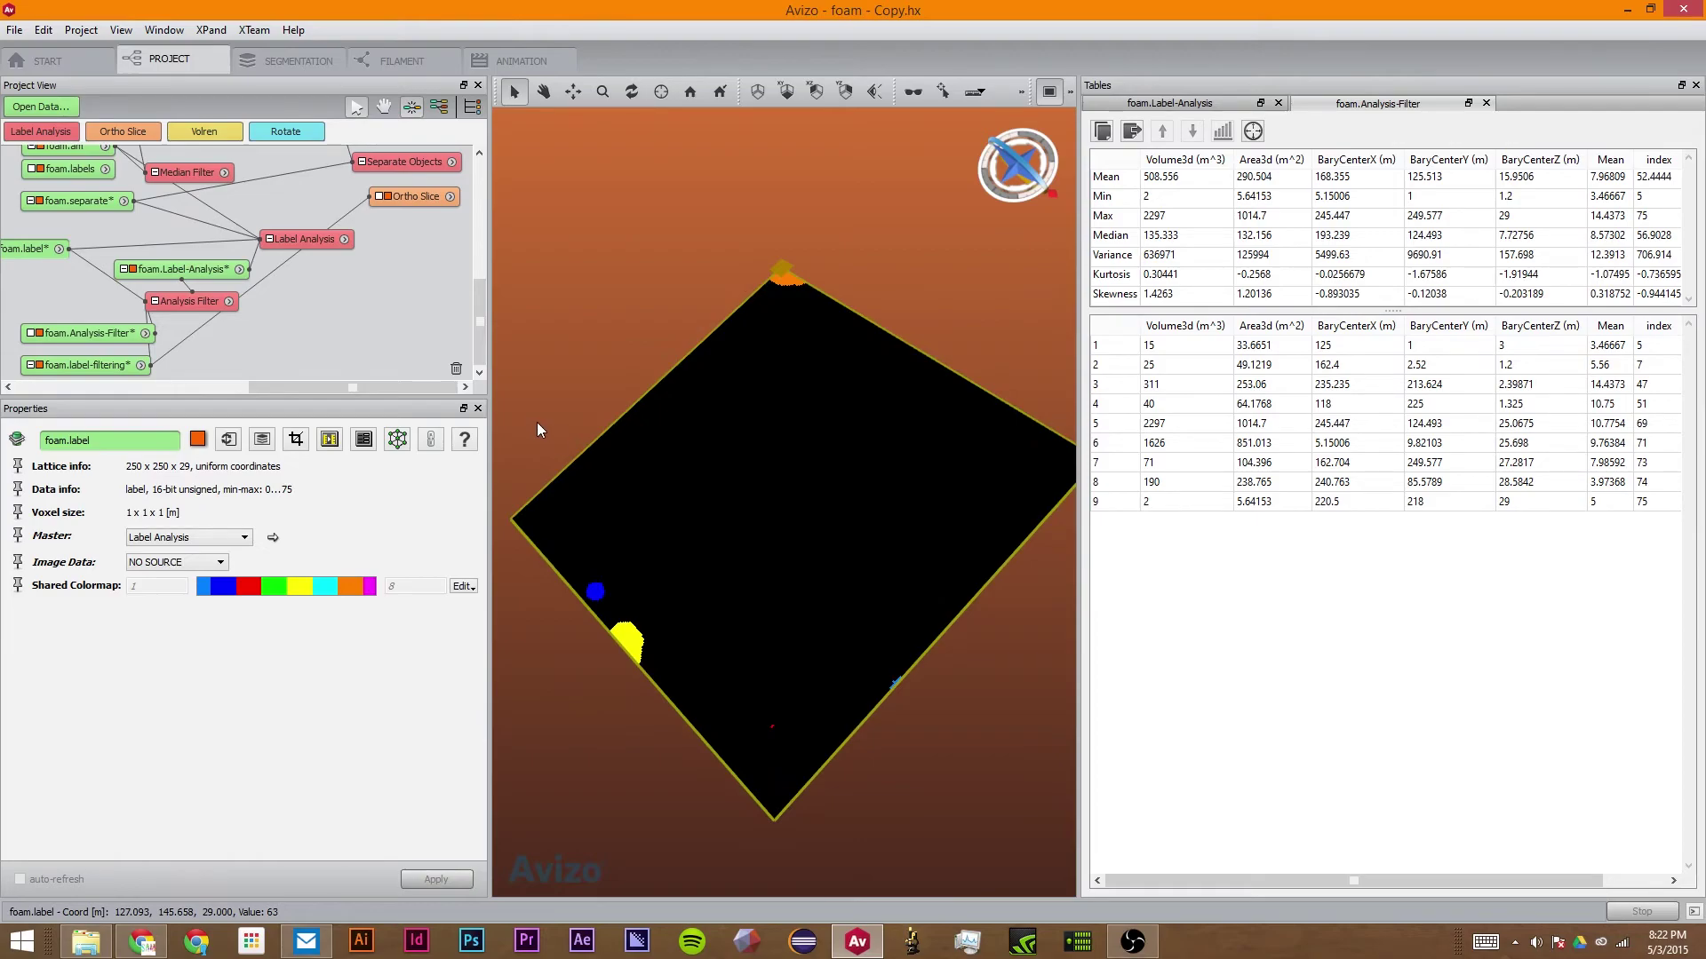
# Inspect filtered bubbles 5, 8 and 9, then return to the Analysis Filter settings.
pyautogui.click(1133, 425)
pyautogui.click(1122, 481)
pyautogui.click(1110, 502)
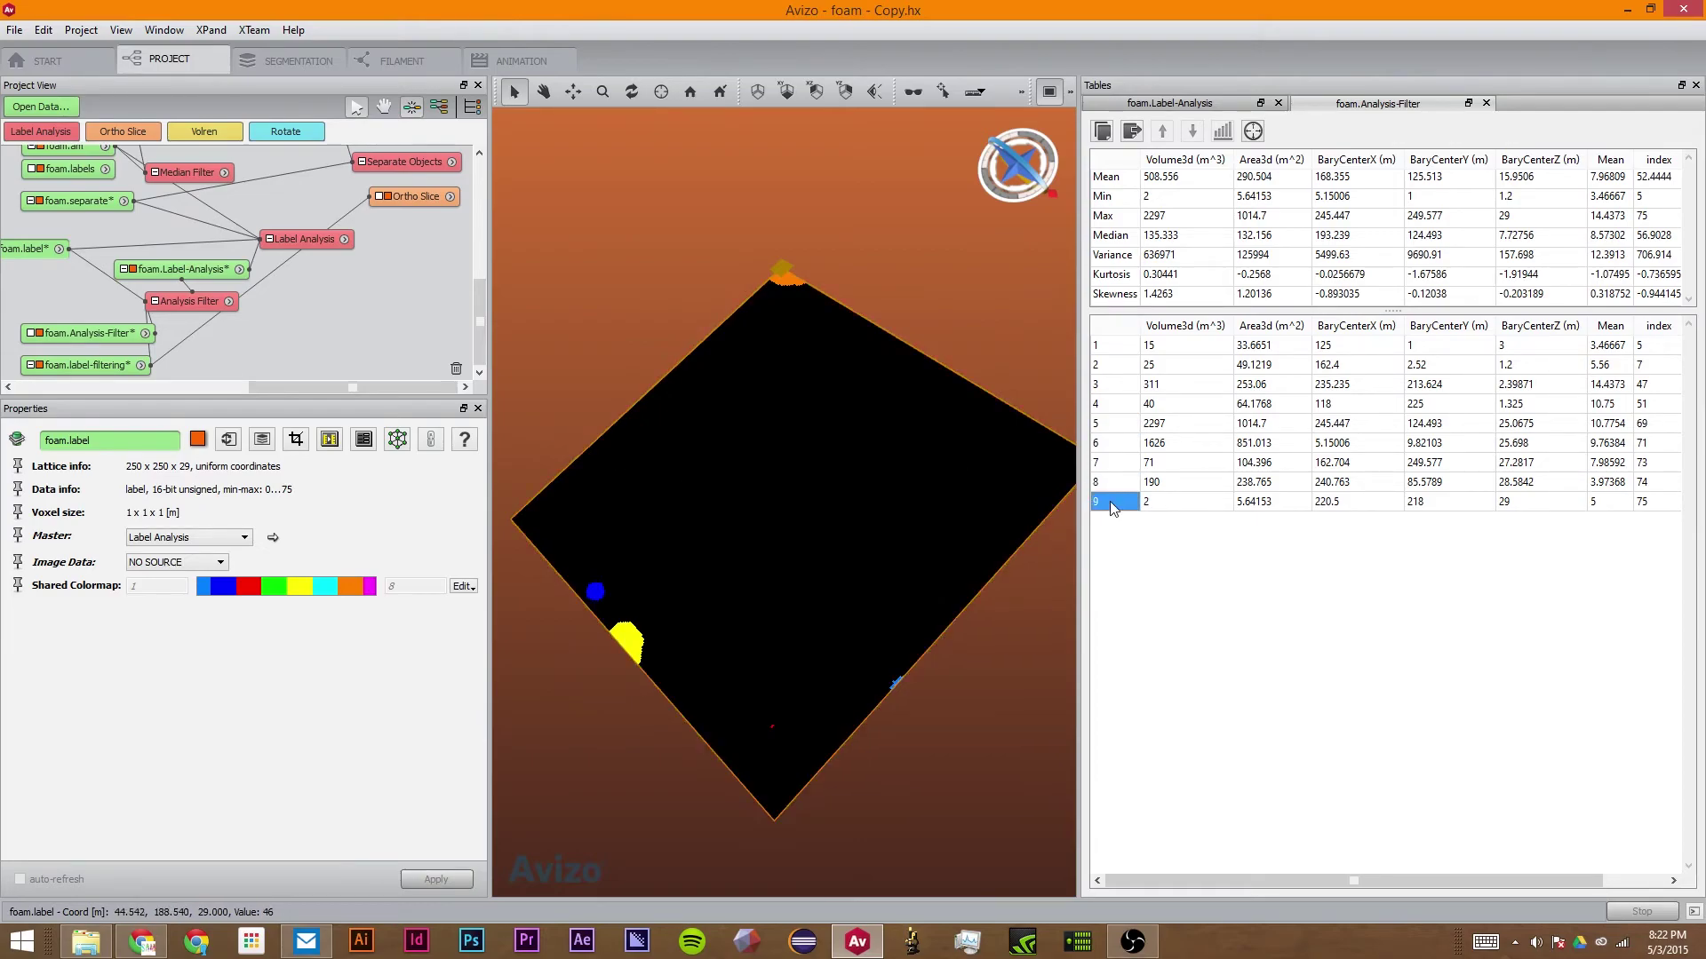
pyautogui.click(187, 302)
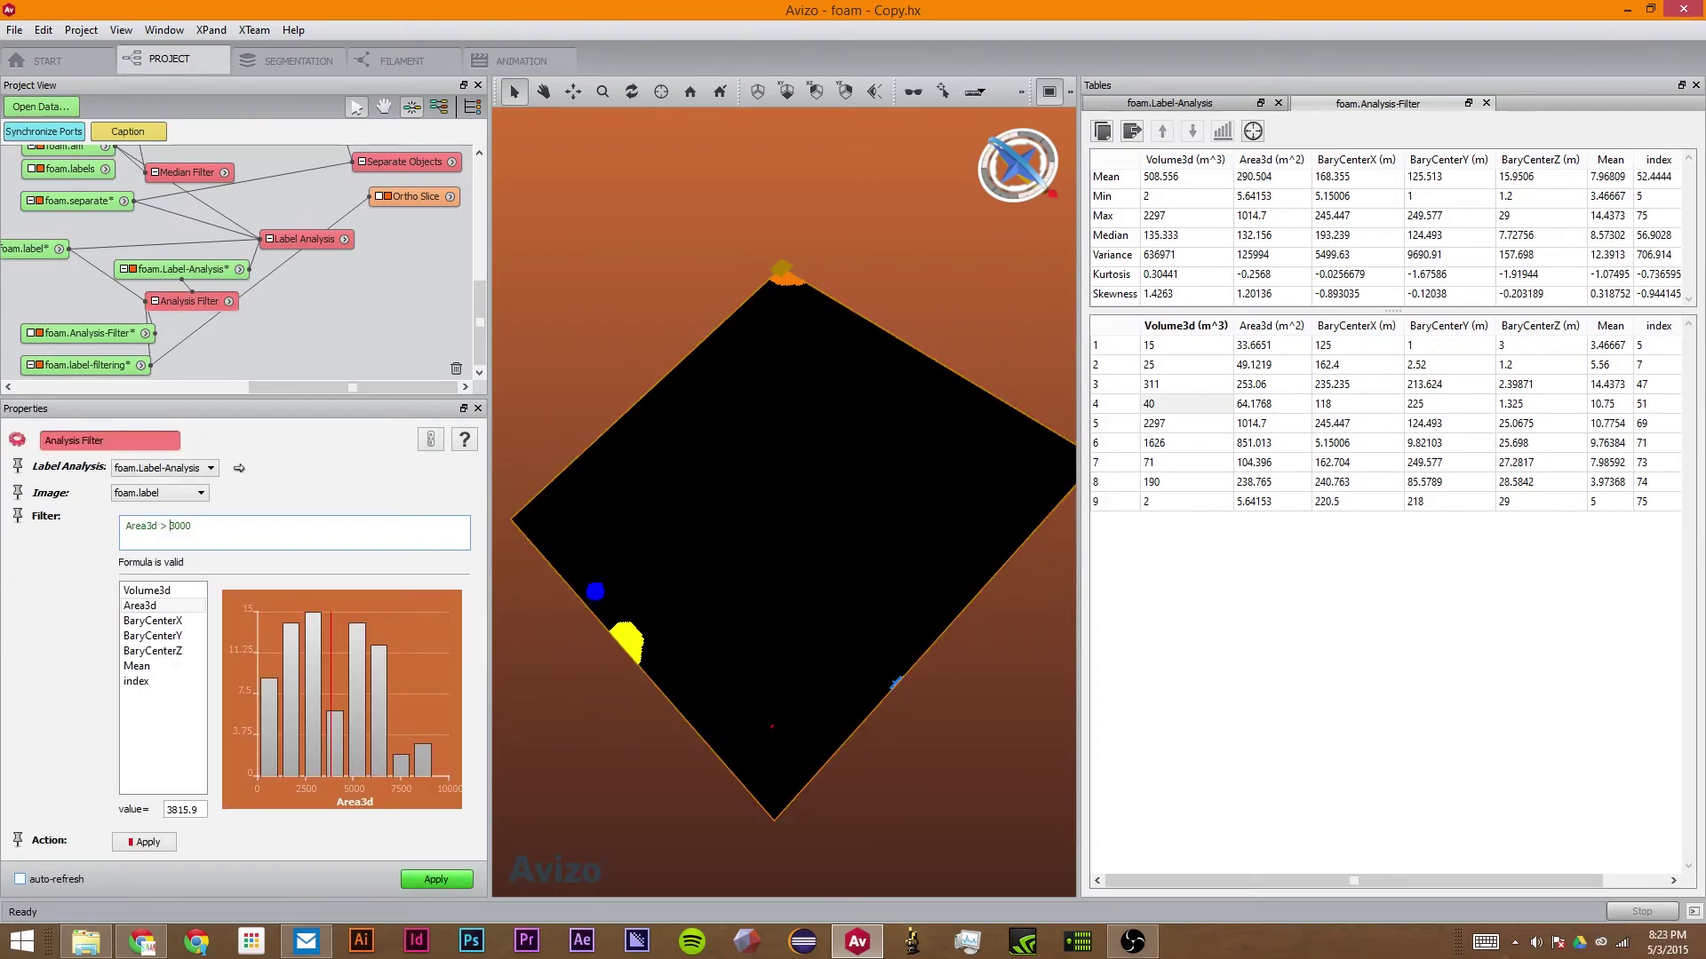